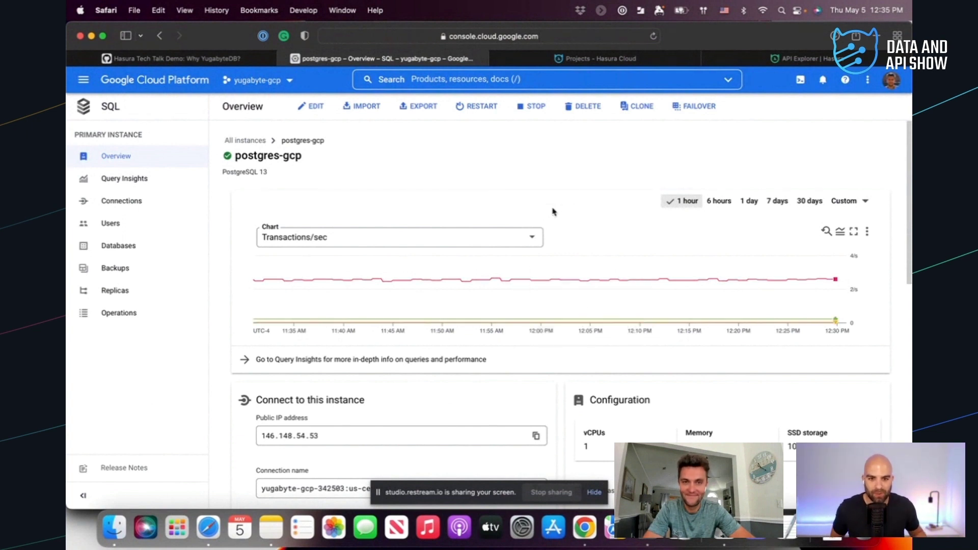
Open Query Insights for the postgres-gcp instance and review its database load chart and top queries
scroll(602, 184, down, 1)
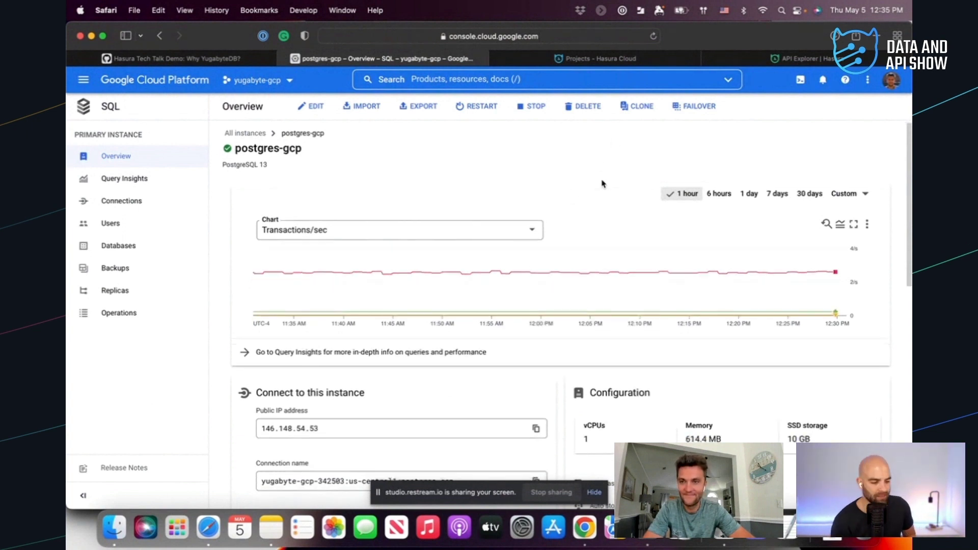
scroll(602, 183, down, 1)
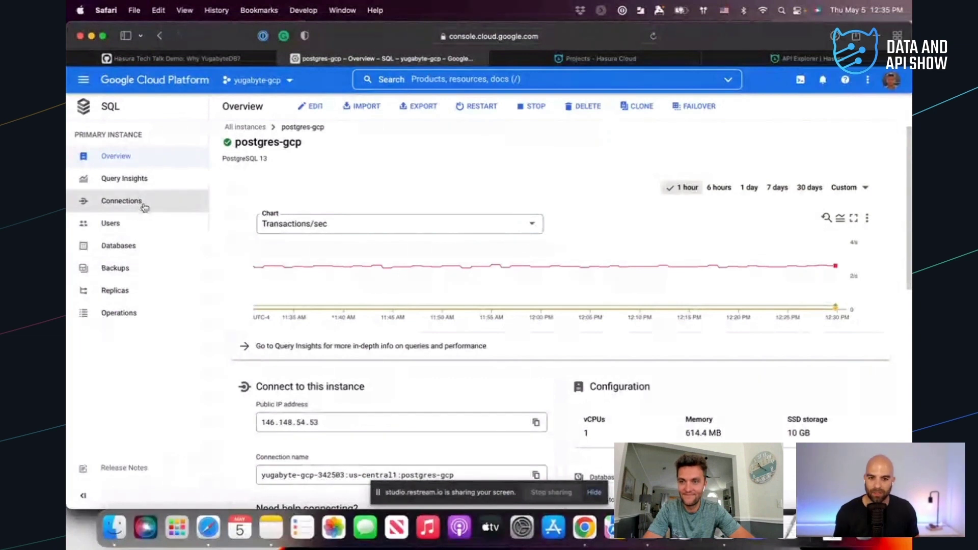
click(149, 181)
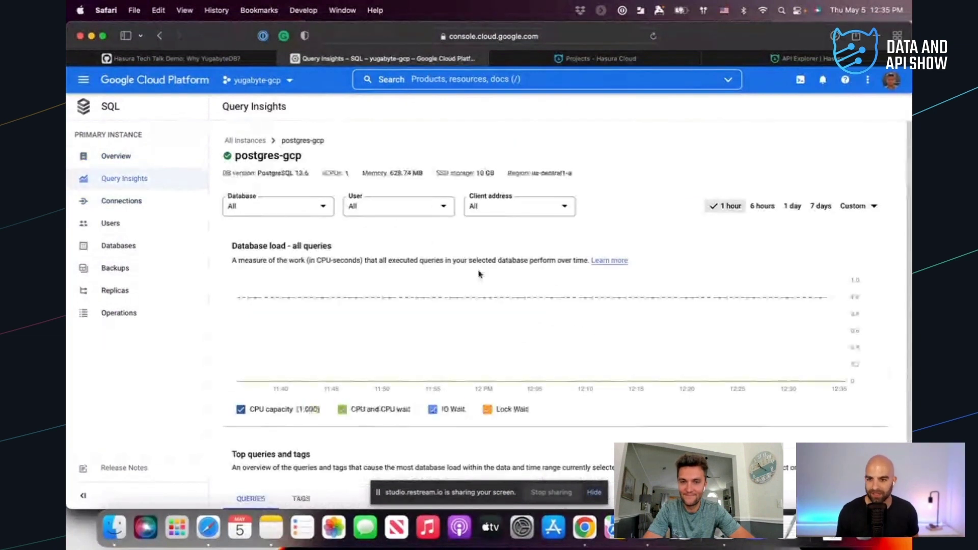
scroll(479, 273, down, 5)
scroll(478, 273, down, 4)
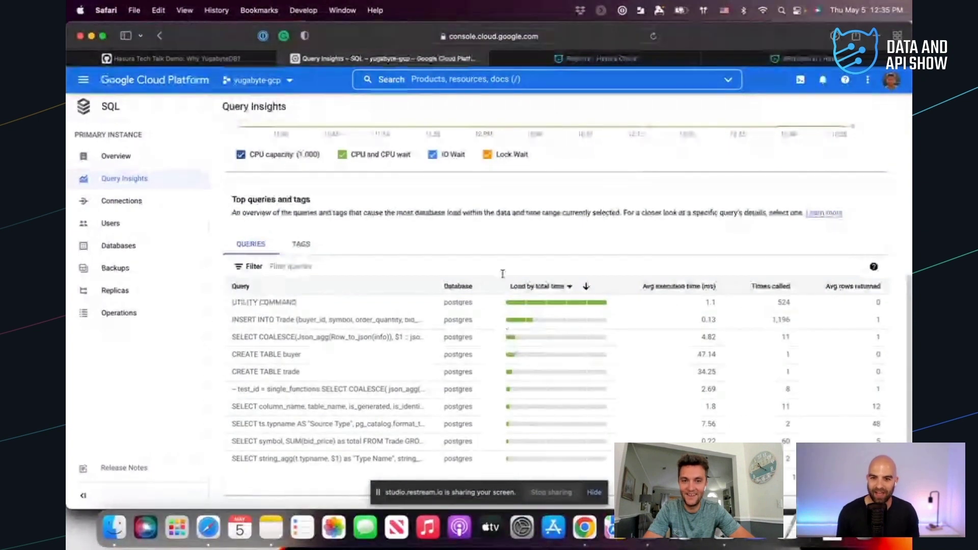
scroll(503, 270, up, 5)
scroll(495, 266, up, 3)
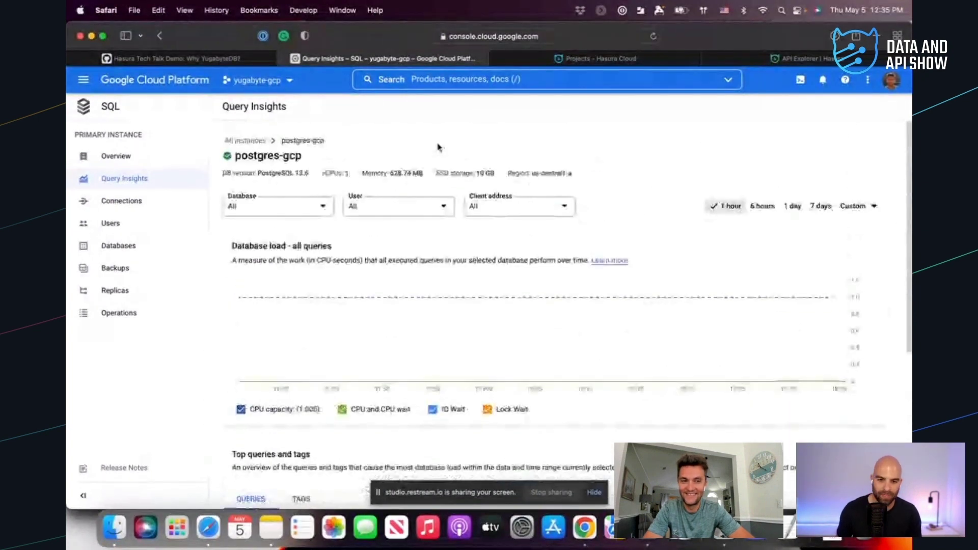
Switch to the Hasura Tech Talk Demo gist and jump to its YugabyteDB Managed - Scaling Reads/Writes Horizontally section
click(215, 58)
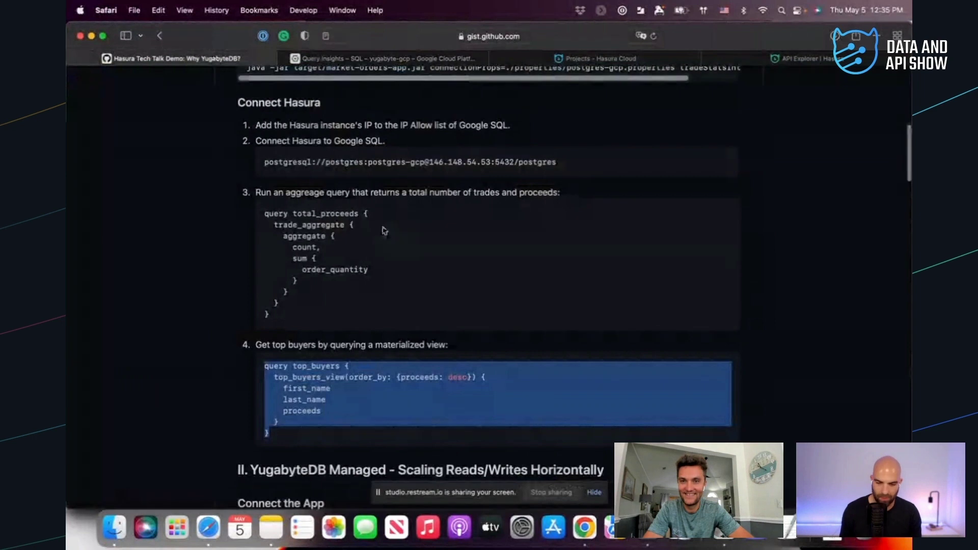
scroll(384, 227, up, 10)
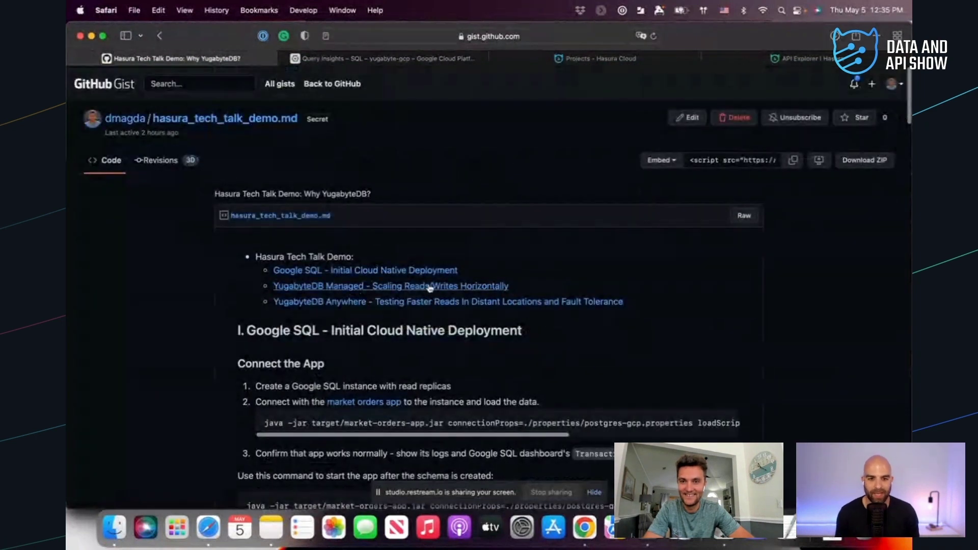
click(430, 286)
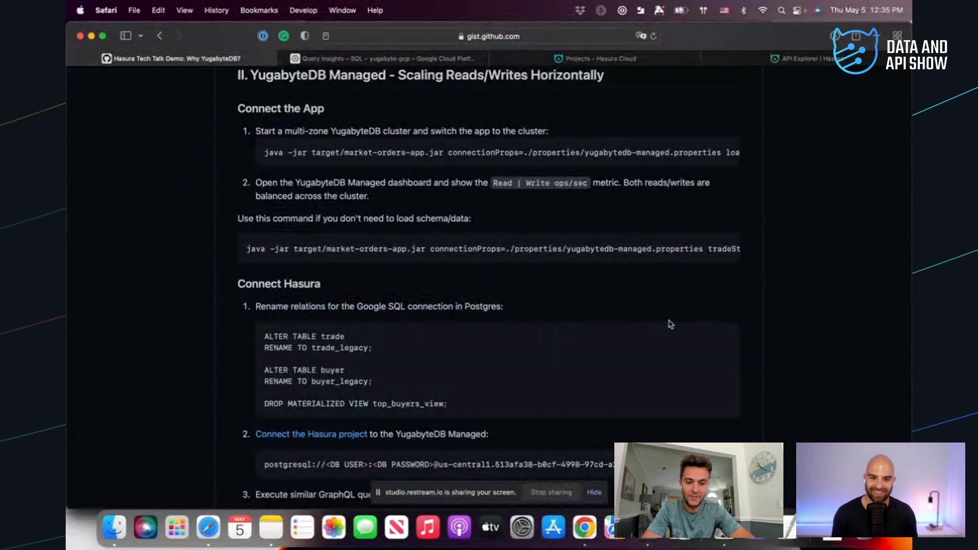
Go back to the postgres-gcp Query Insights page and highlight the instance's vCPU count and region
click(387, 58)
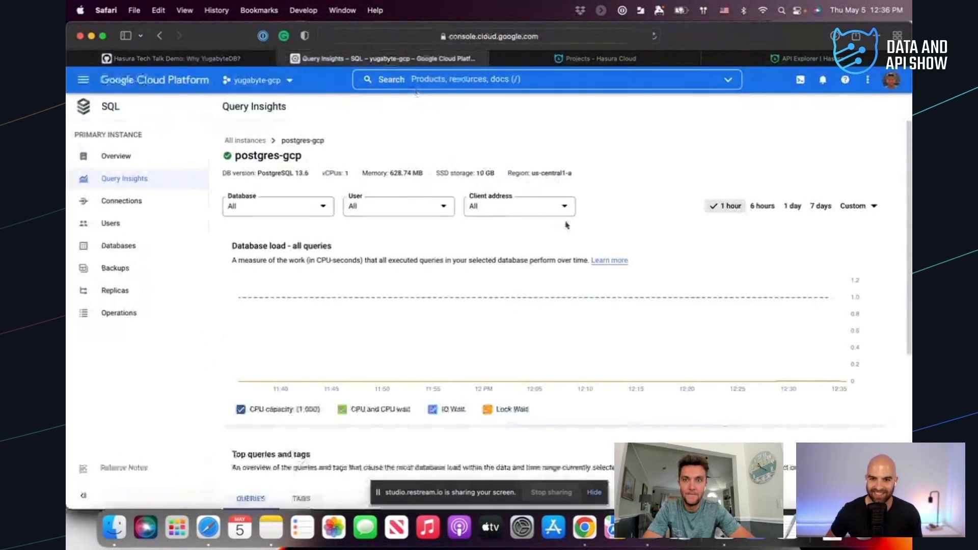
click(203, 58)
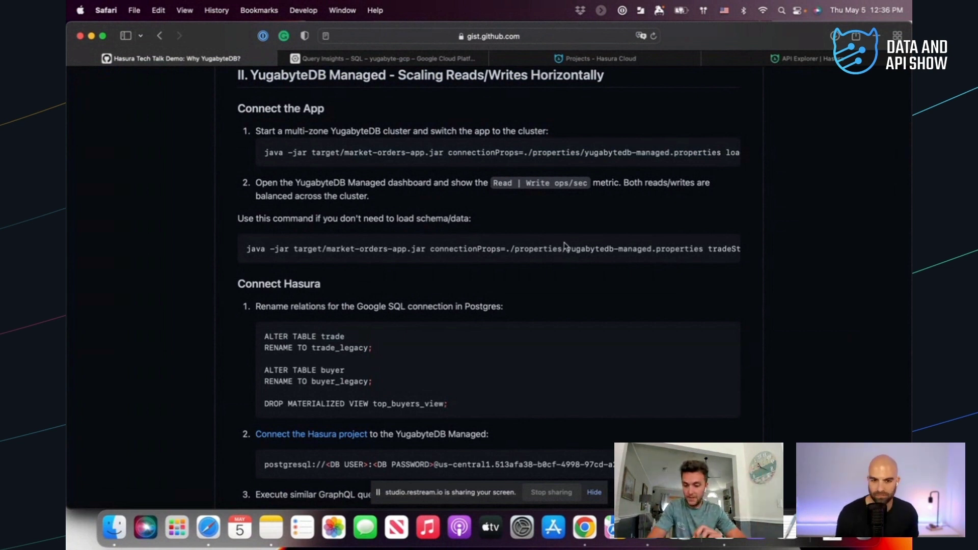
click(381, 63)
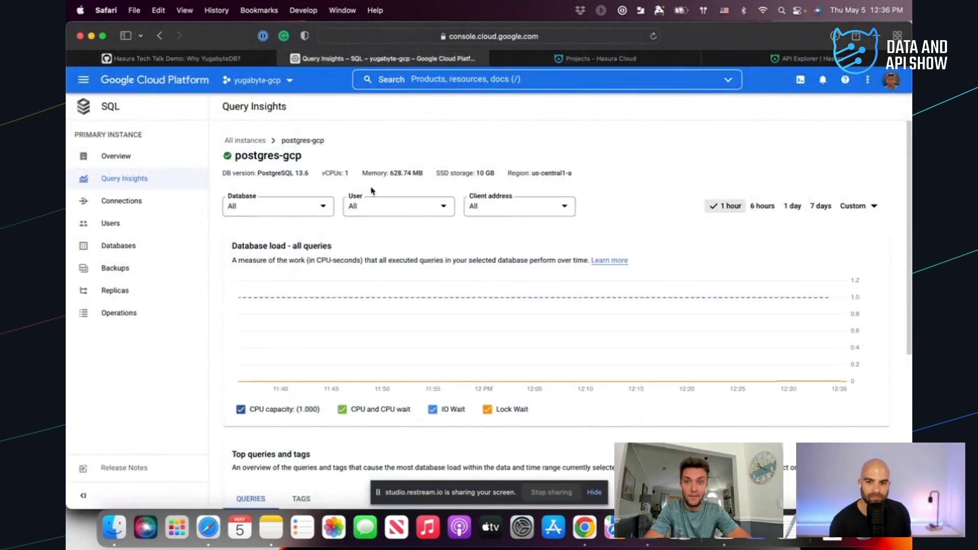
triple_click(339, 175)
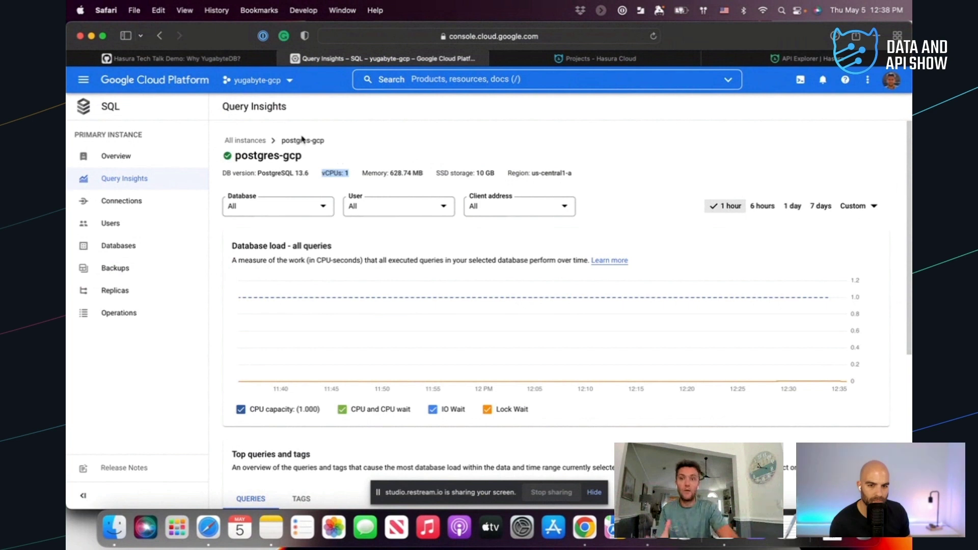
drag(573, 173, 530, 172)
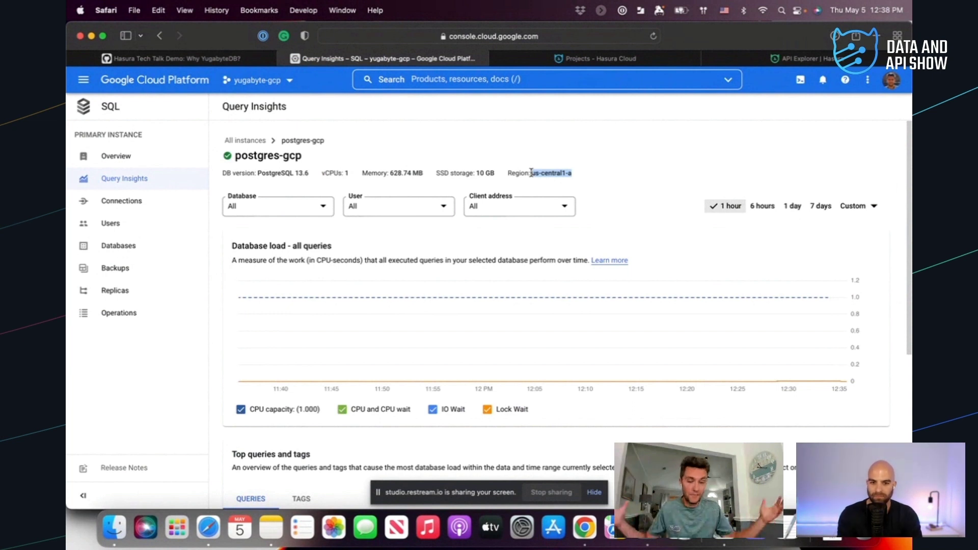
Open the YugabyteDB Managed console at cloud.yugabyte.com in a new browser tab beside the demo gist
click(224, 57)
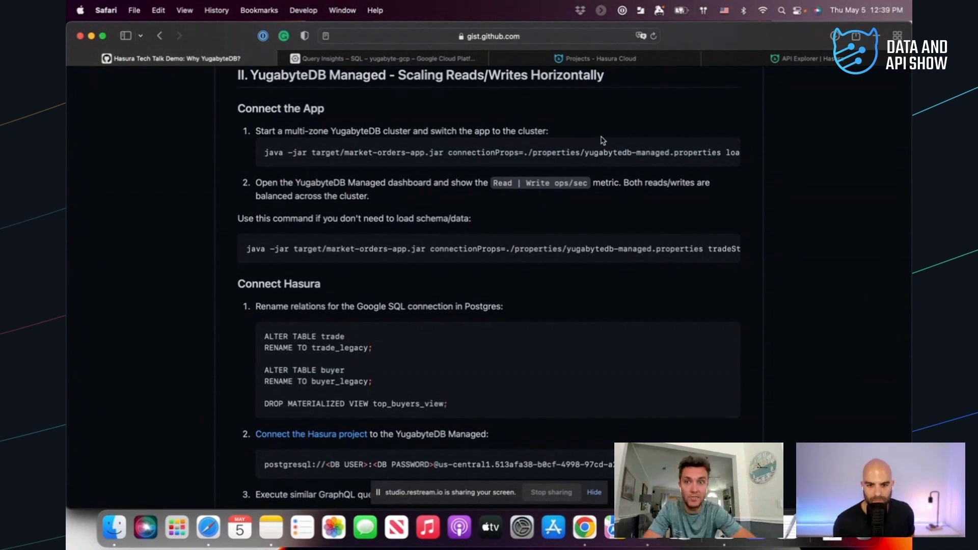
key(cmd+t)
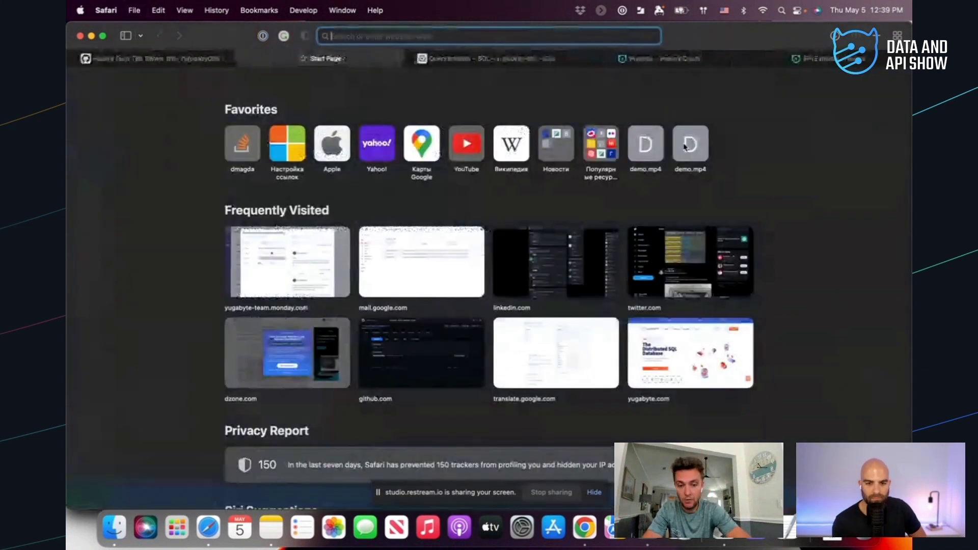
text(clo)
key(BackSpace)
key(BackSpace)
key(BackSpace)
key(BackSpace)
text(clod)
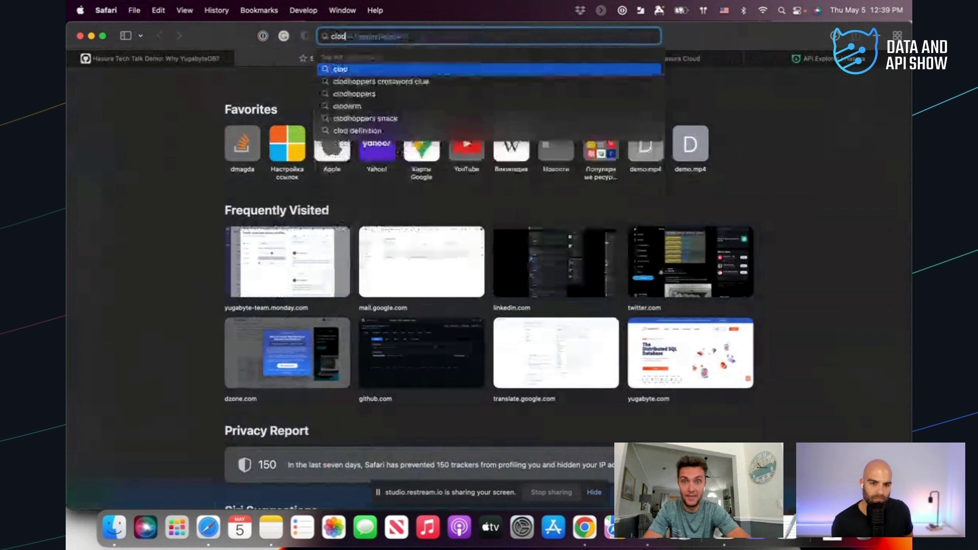
key(BackSpace)
text(ud)
key(Return)
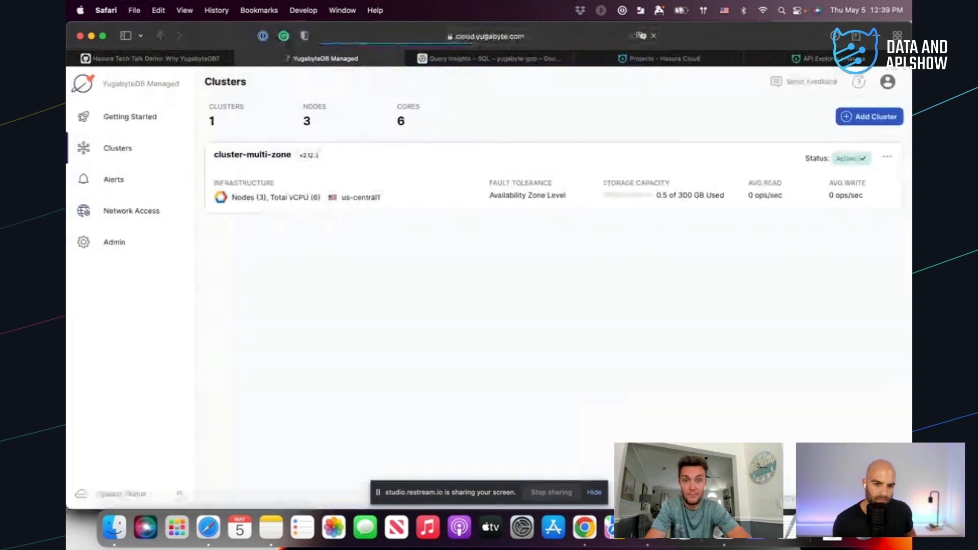
Glance at the Google SQL and Hasura Cloud pages, and open cluster-multi-zone in YugabyteDB Managed to inspect its infrastructure
click(498, 59)
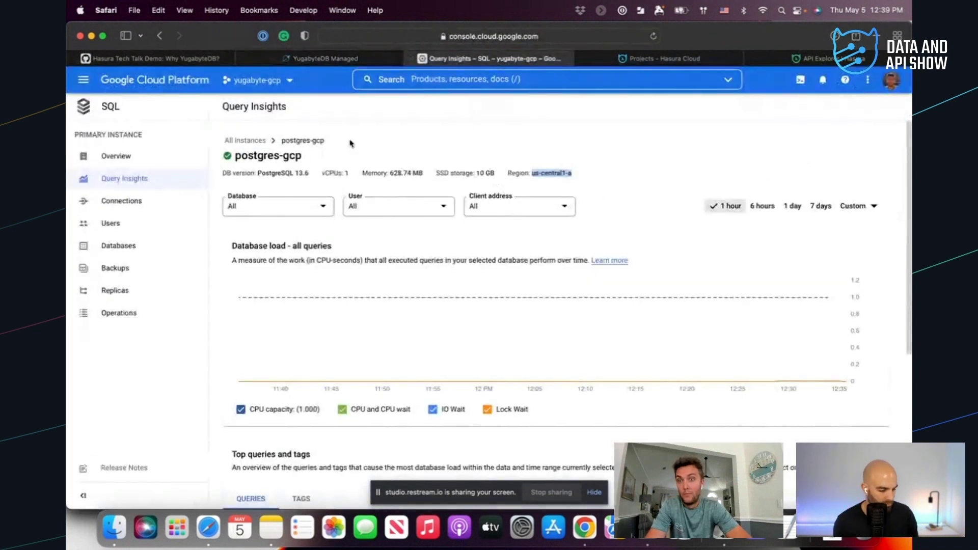
click(706, 63)
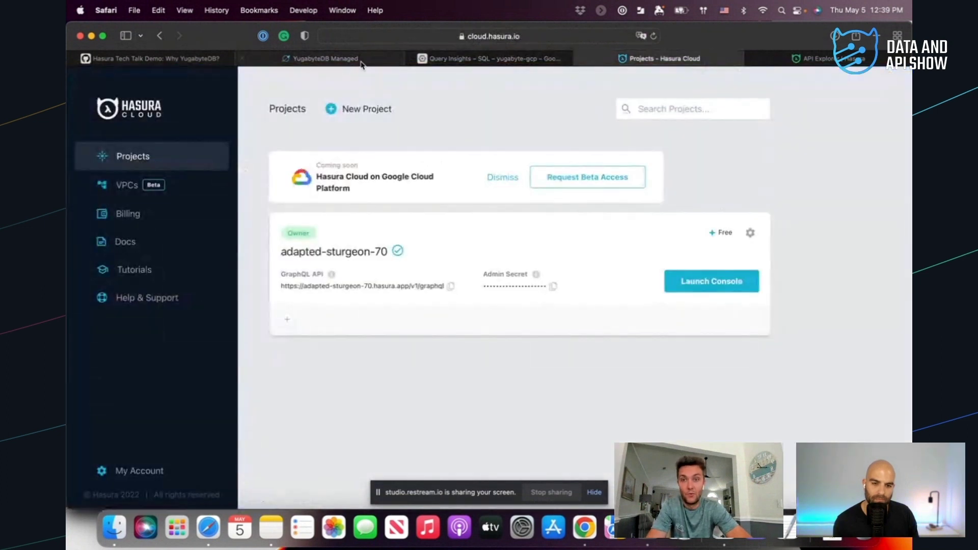
click(359, 62)
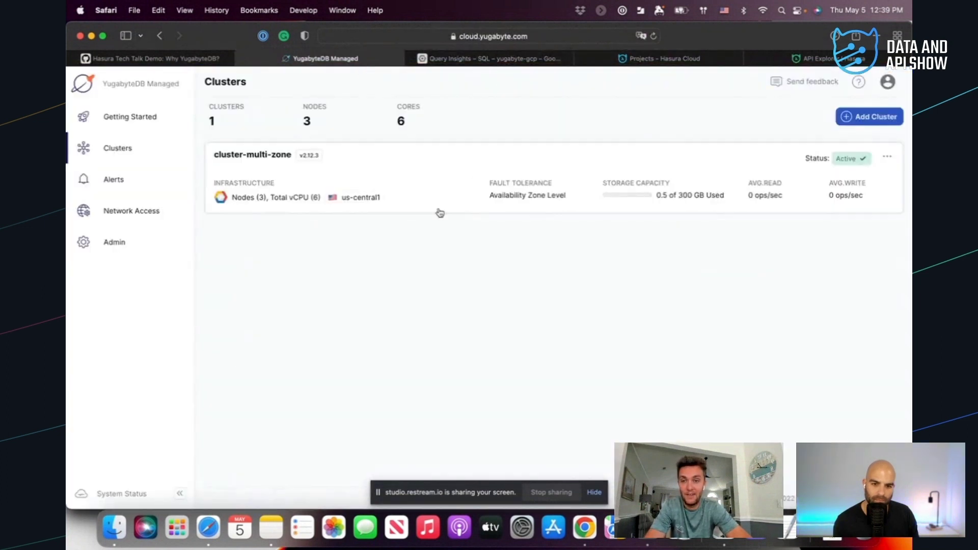
click(295, 204)
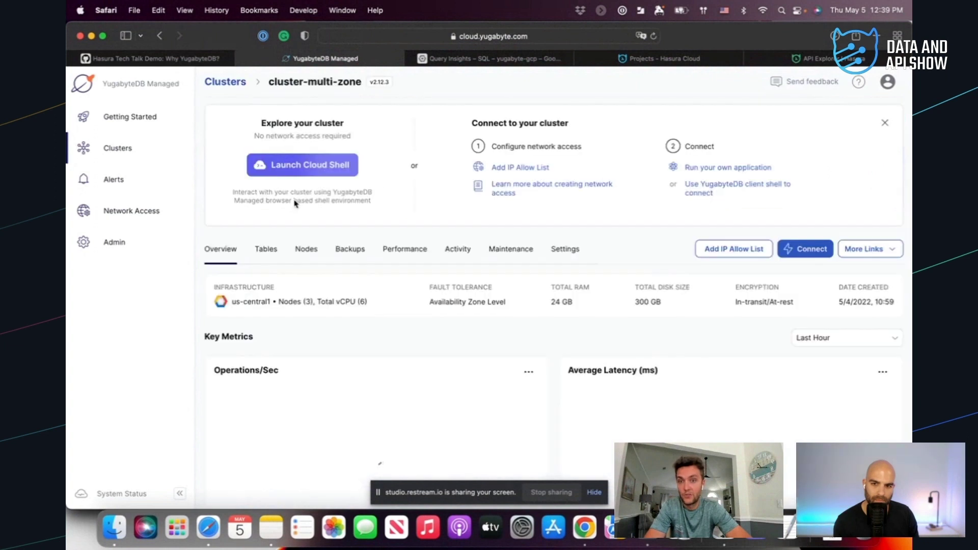
double_click(270, 302)
View the nodes of cluster-multi-zone and highlight the name, region and zone of node cluster-multi-zone-n1
click(306, 251)
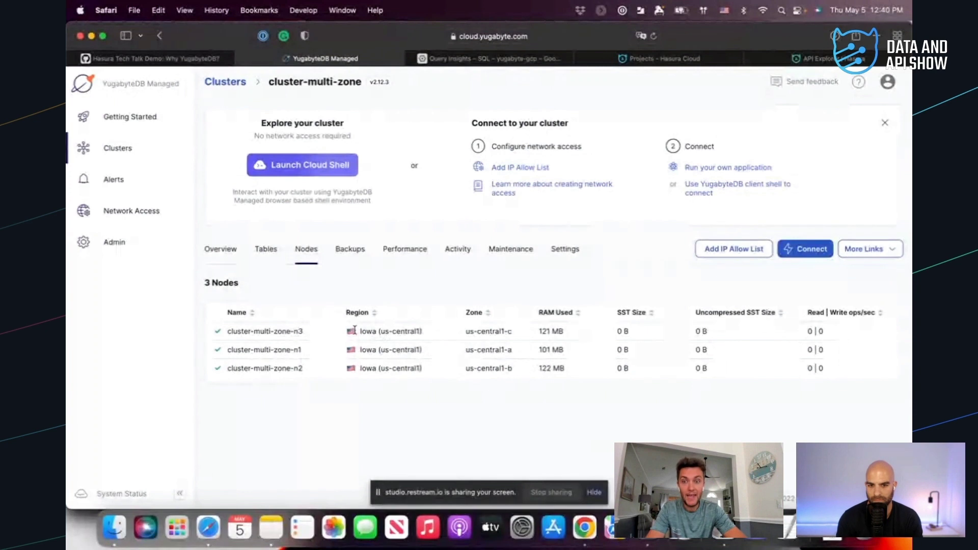
drag(303, 350, 269, 351)
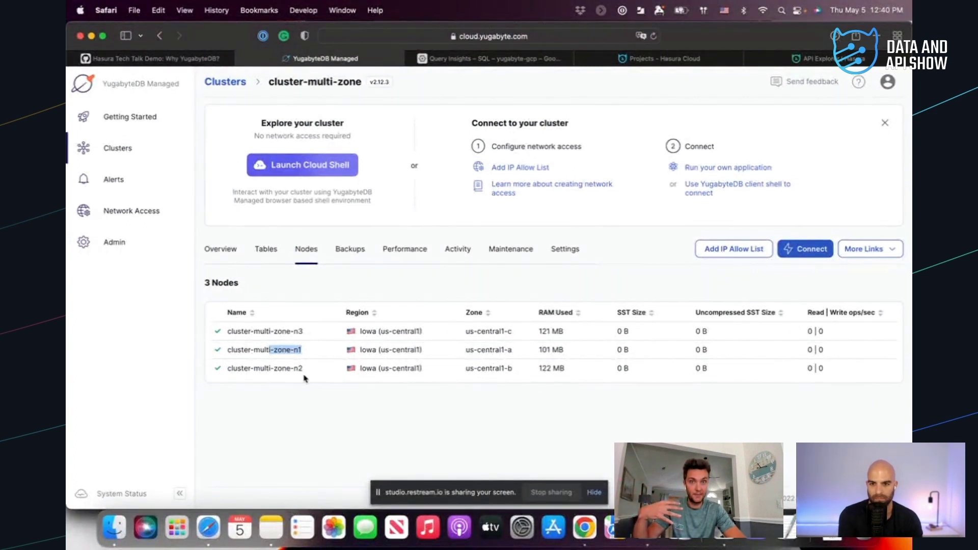
drag(301, 350, 243, 350)
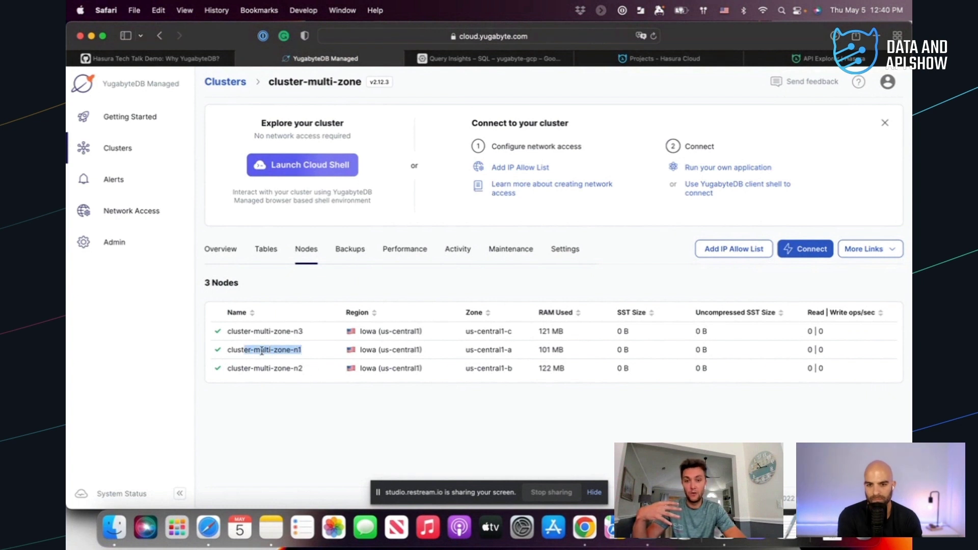
drag(511, 349, 308, 331)
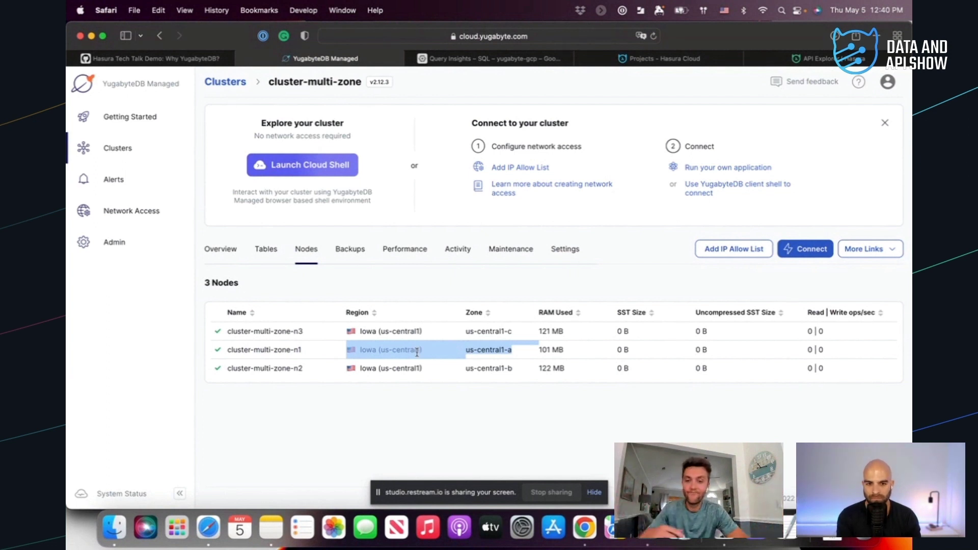
click(440, 386)
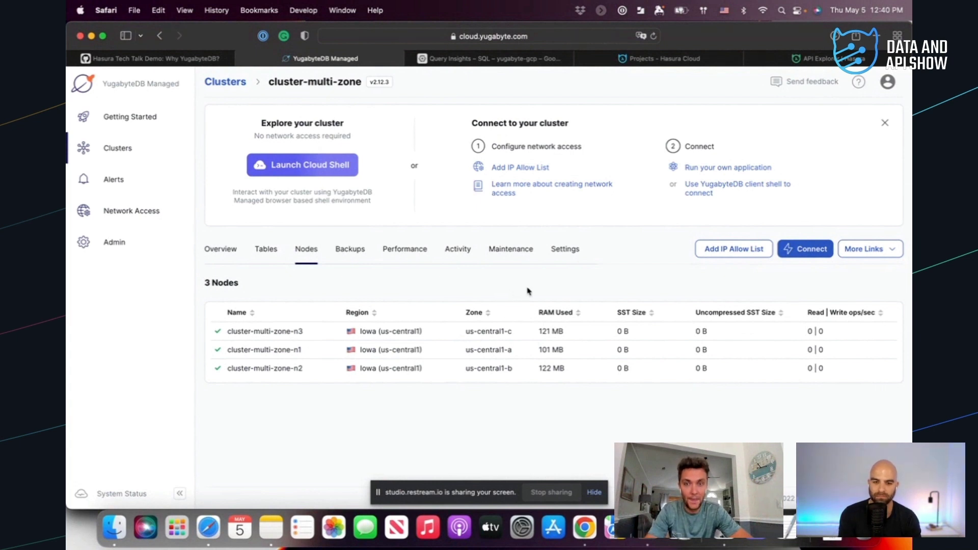
View the settings of cluster-multi-zone and point out the host and YSQL port in its connection parameters
click(574, 252)
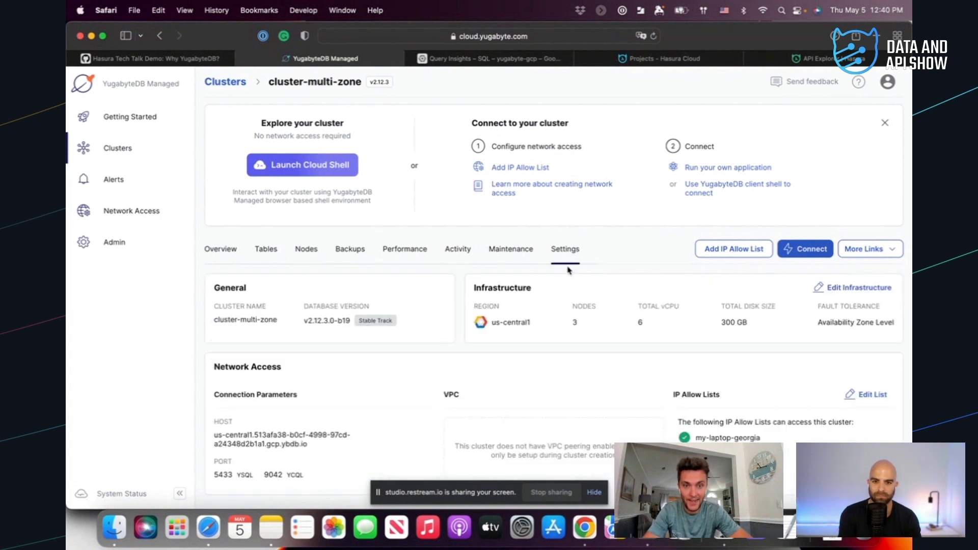
scroll(564, 306, down, 2)
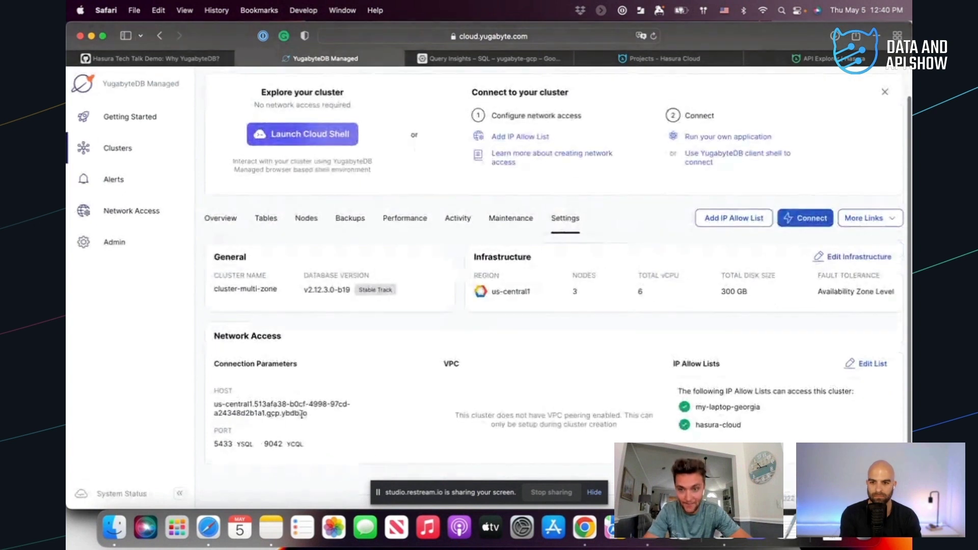
drag(309, 414, 207, 404)
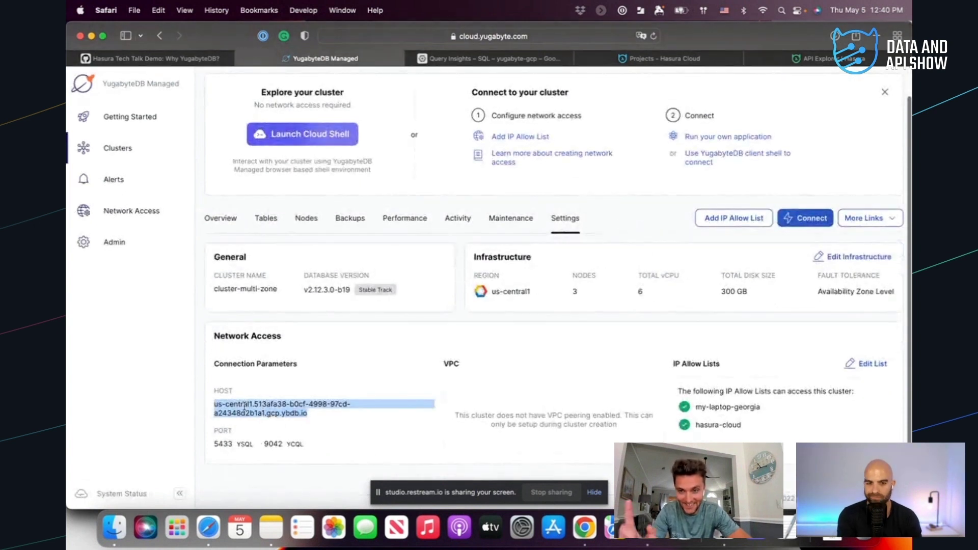
triple_click(222, 444)
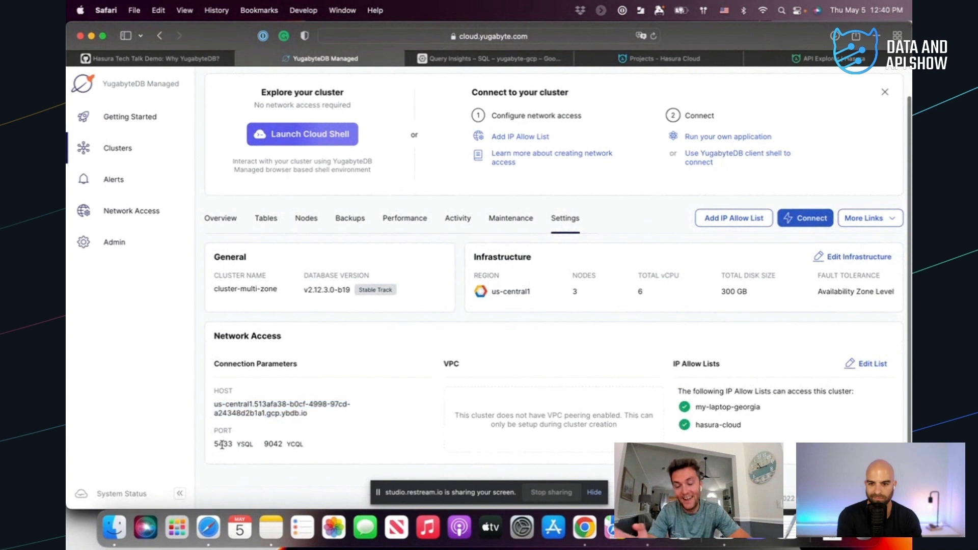
click(232, 441)
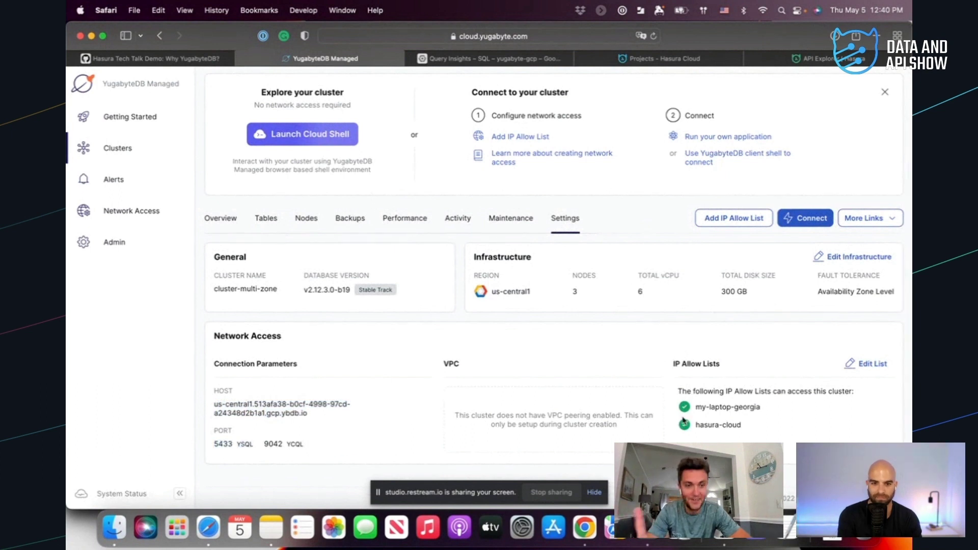
Switch to Visual Studio Code, stop the running Java market orders app in the terminal and enlarge the terminal area
click(726, 538)
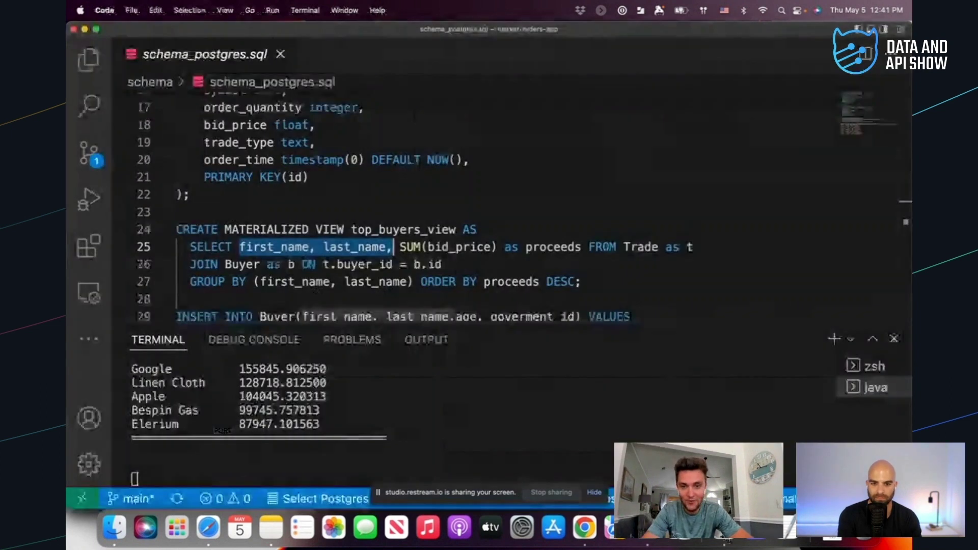
click(589, 392)
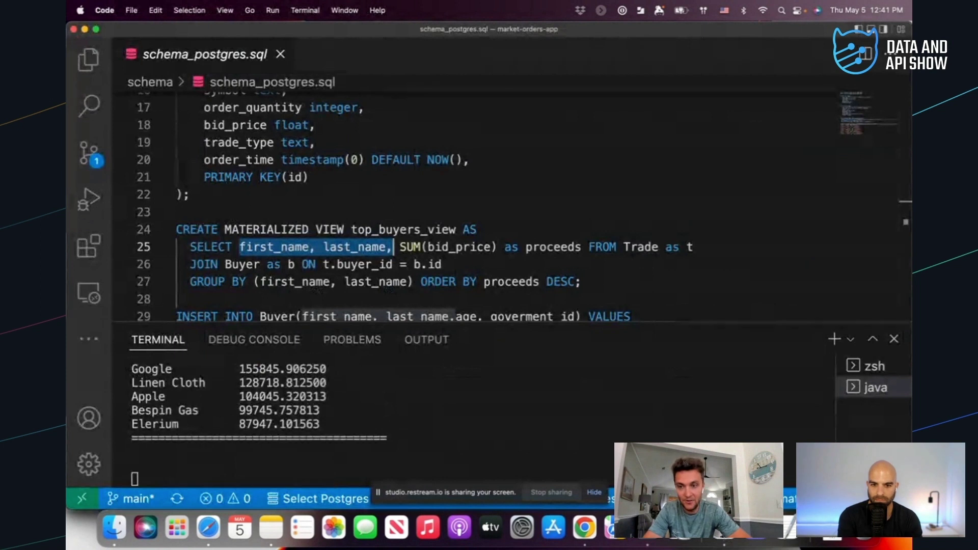
key(ctrl+c)
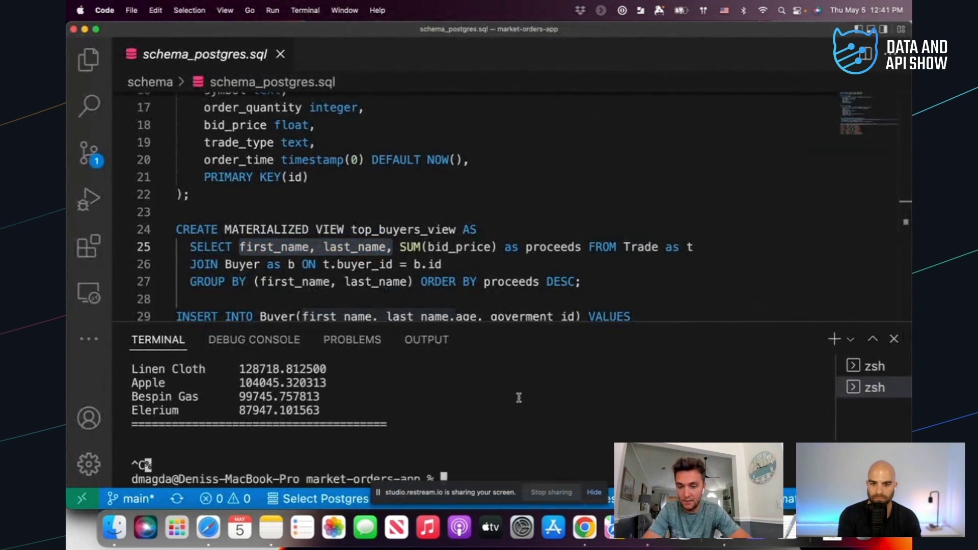
drag(576, 323, 556, 207)
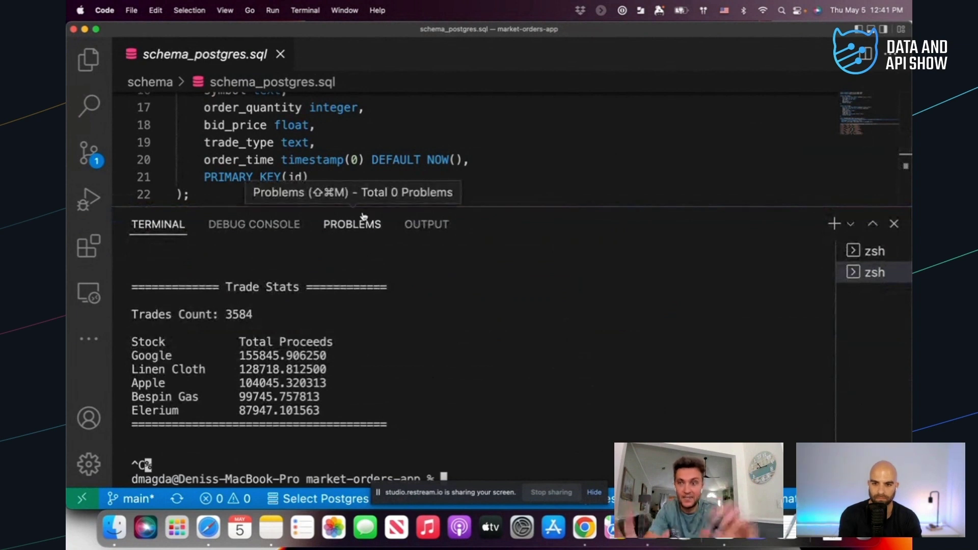
Open yugabytedb-managed.properties from the project's properties folder, hide the file explorer and enlarge the editor area
click(86, 71)
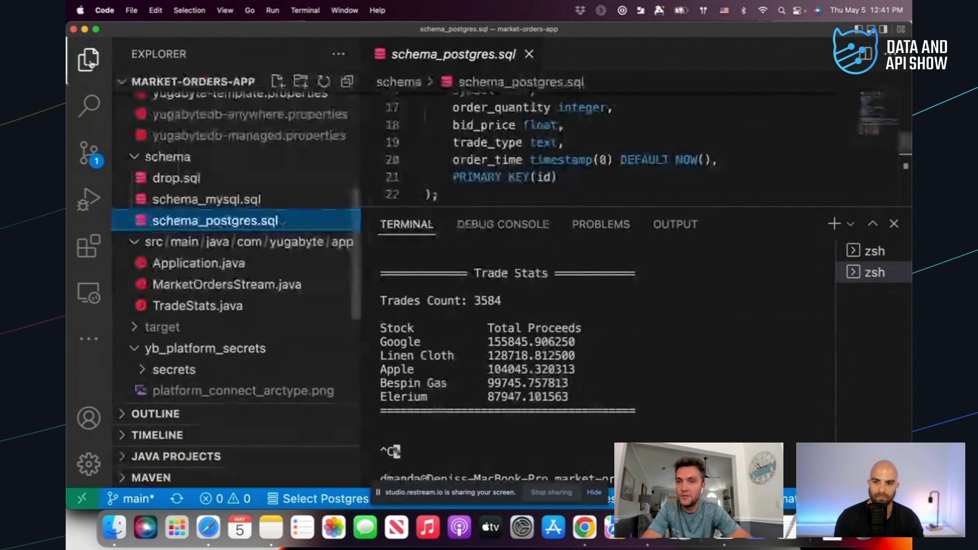
scroll(302, 233, up, 3)
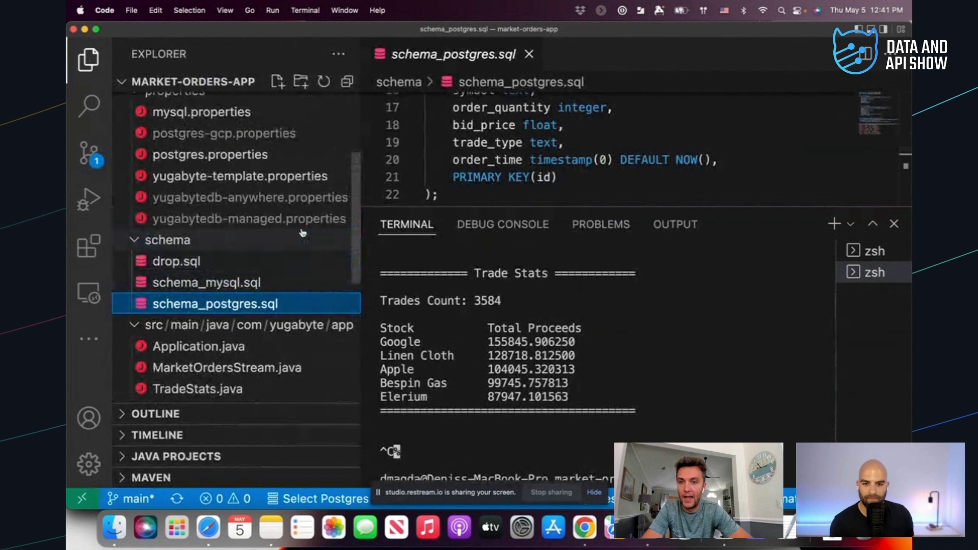
scroll(302, 233, down, 2)
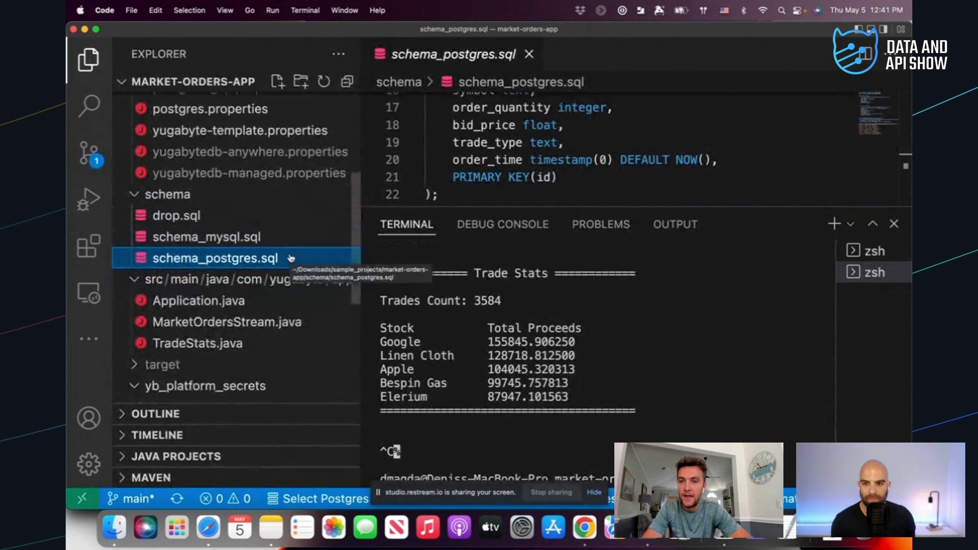
scroll(302, 233, up, 3)
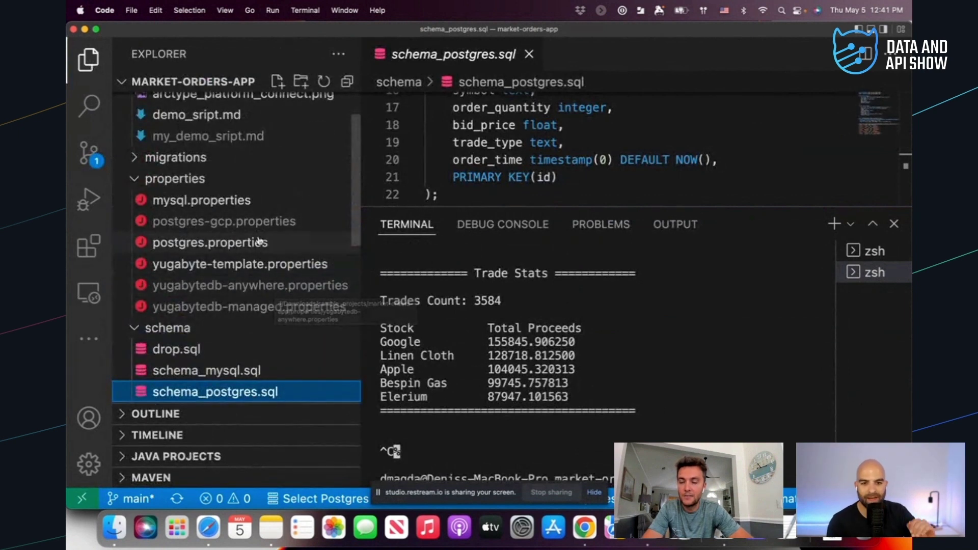
click(267, 306)
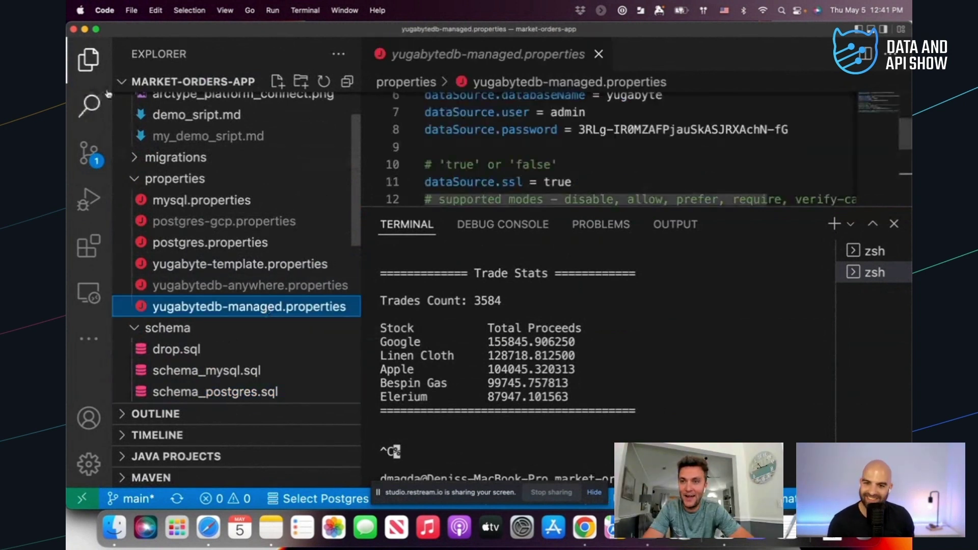
key(super+b)
scroll(466, 158, up, 3)
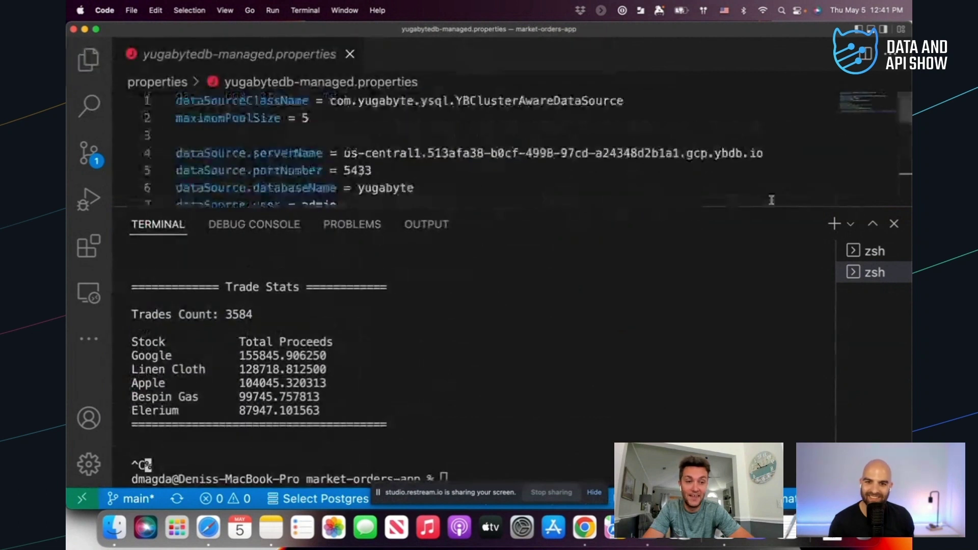
drag(791, 207, 791, 381)
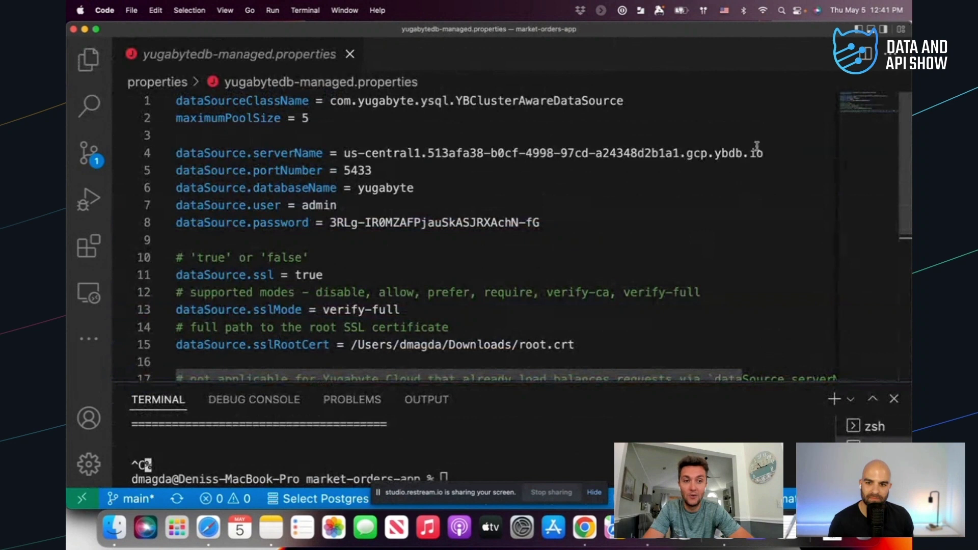
Highlight the server name, port number, database name, user and password values in yugabytedb-managed.properties
drag(765, 153, 351, 153)
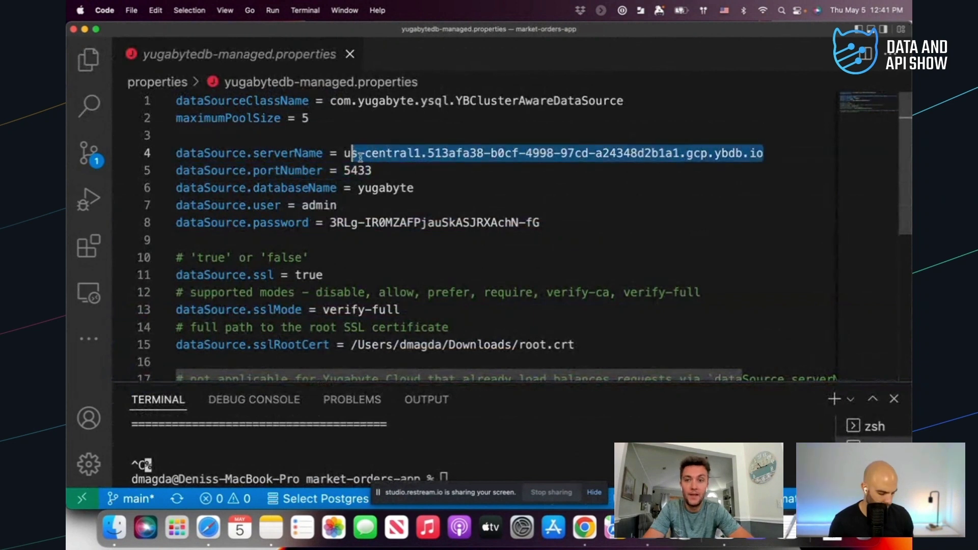
click(397, 175)
key(shift+Left)
key(shift+Left)
double_click(414, 188)
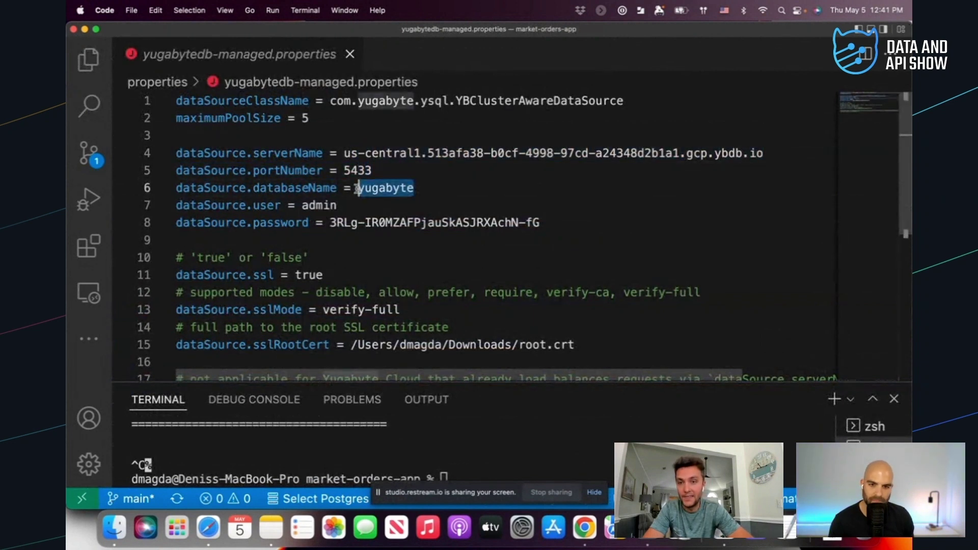
click(339, 206)
double_click(340, 207)
drag(539, 223, 510, 224)
Point out the sslRootCert path and the YBClusterAwareDataSource class name in yugabytedb-managed.properties
scroll(511, 225, down, 2)
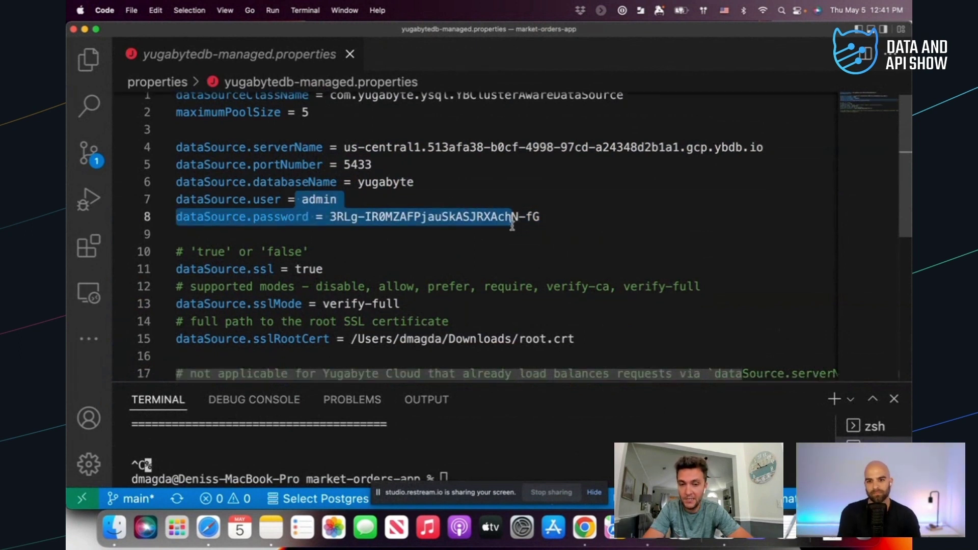
scroll(512, 225, down, 1)
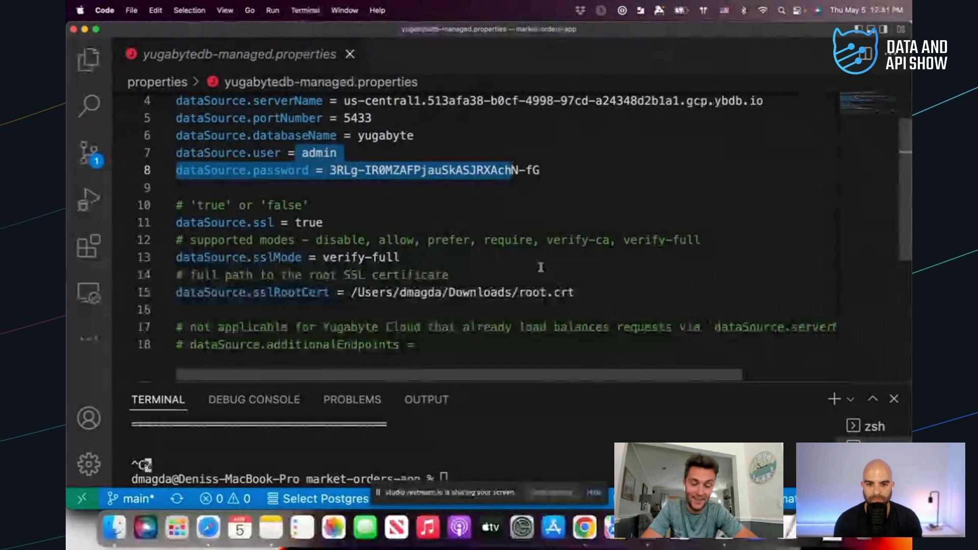
drag(575, 292, 359, 275)
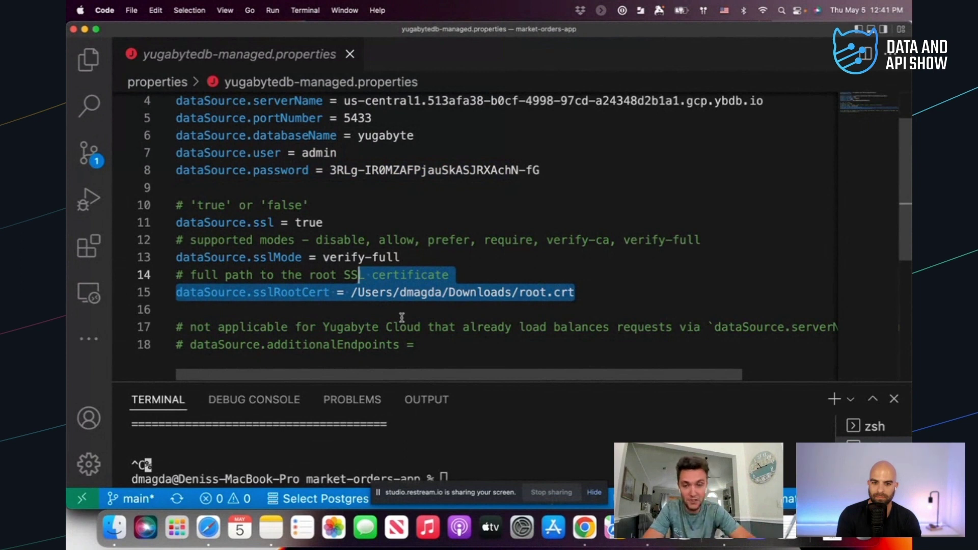
scroll(466, 317, down, 1)
scroll(466, 316, down, 3)
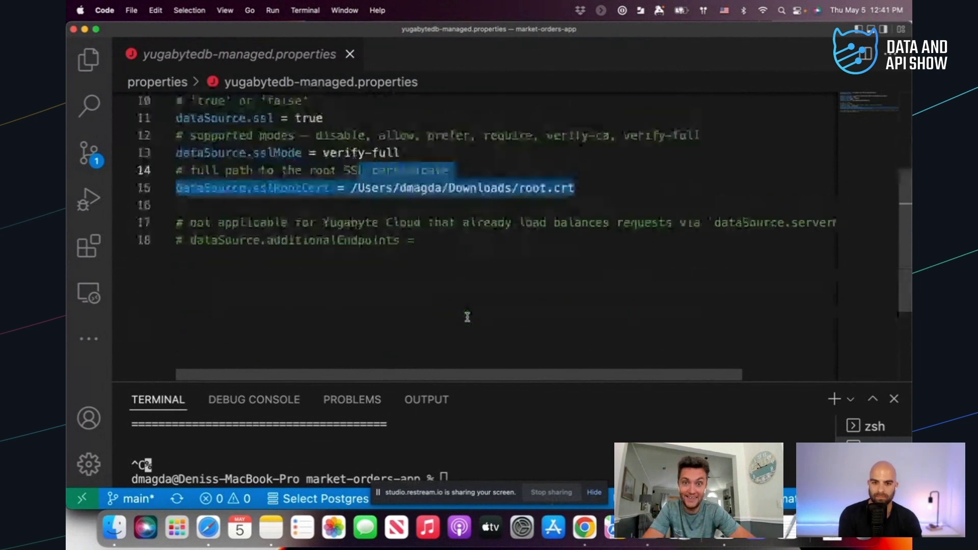
scroll(465, 316, up, 5)
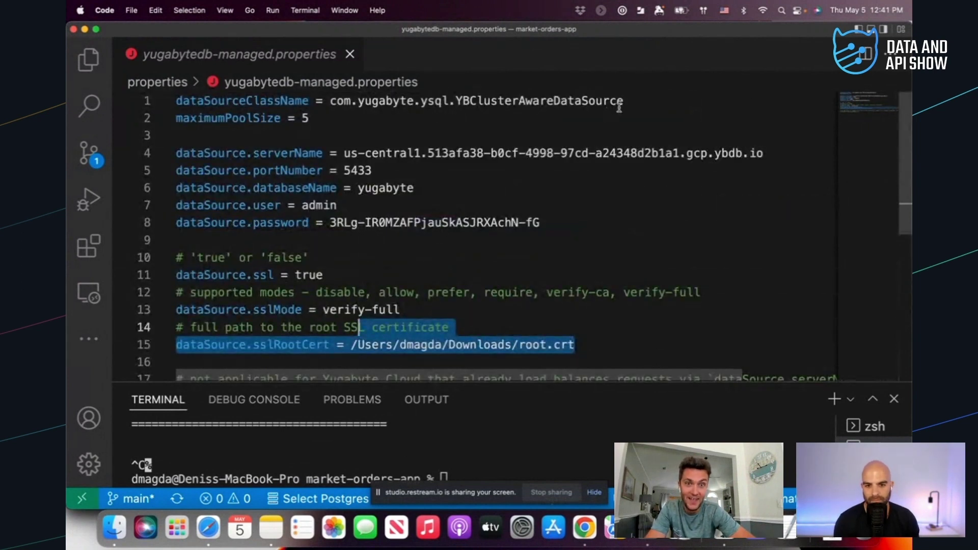
drag(626, 100, 457, 100)
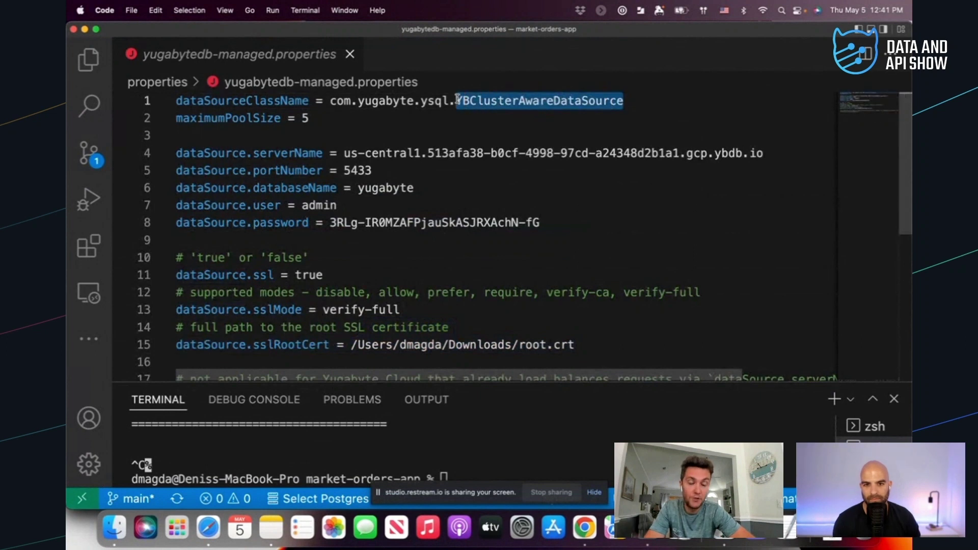
click(533, 107)
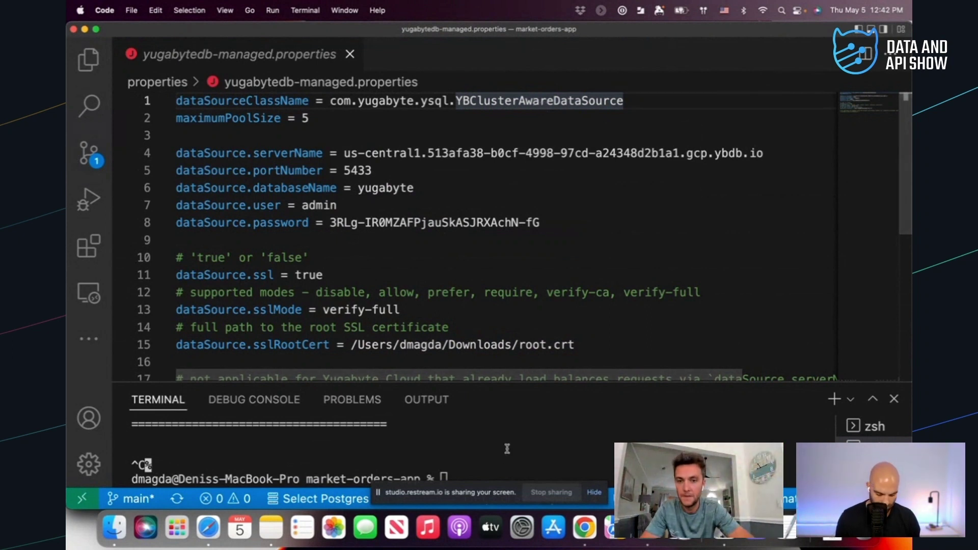
Enlarge the terminal area and clear its output
drag(513, 383, 513, 213)
click(521, 354)
text(clear)
key(Return)
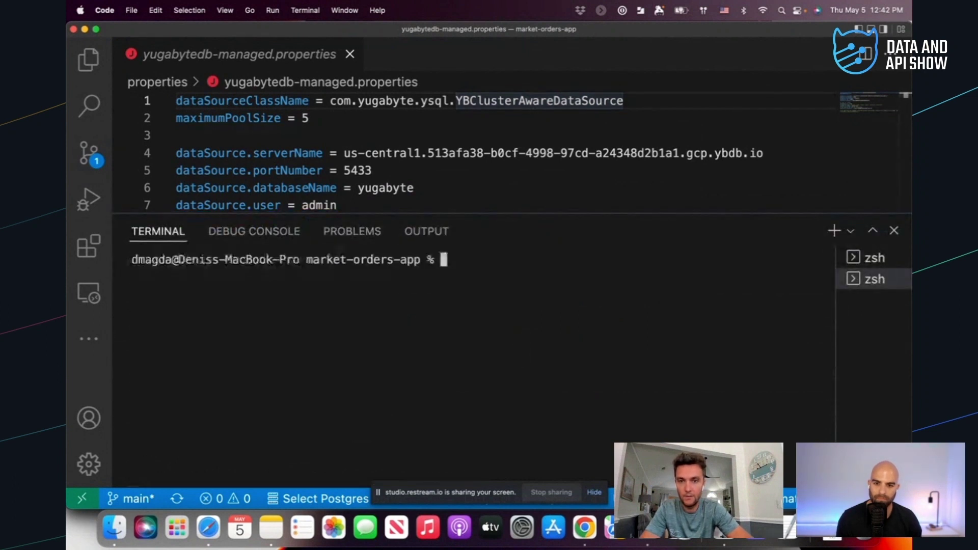
Recall the earlier market-orders-app.jar launch command and remove postgres-gcp from its connectionProps path
key(Up)
key(Up)
key(Return)
key(Left)
key(Left)
key(Left)
key(Left)
key(Left)
key(Left)
key(Left)
key(Left)
key(Left)
key(Left)
key(Left)
key(alt+Left)
key(alt+Left)
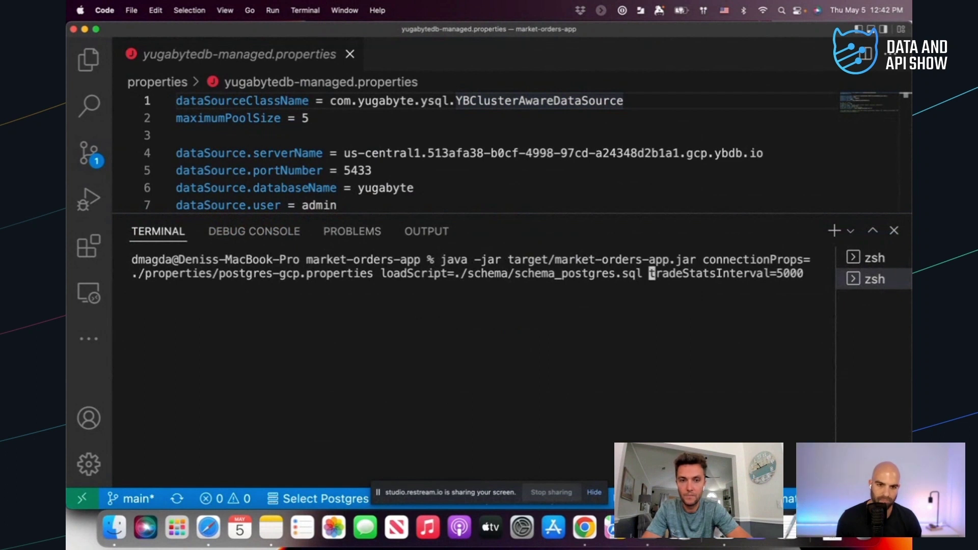
key(Left)
key(Left)
key(Left)
key(Left)
key(Left)
key(Left)
key(Left)
key(Left)
key(Left)
key(Left)
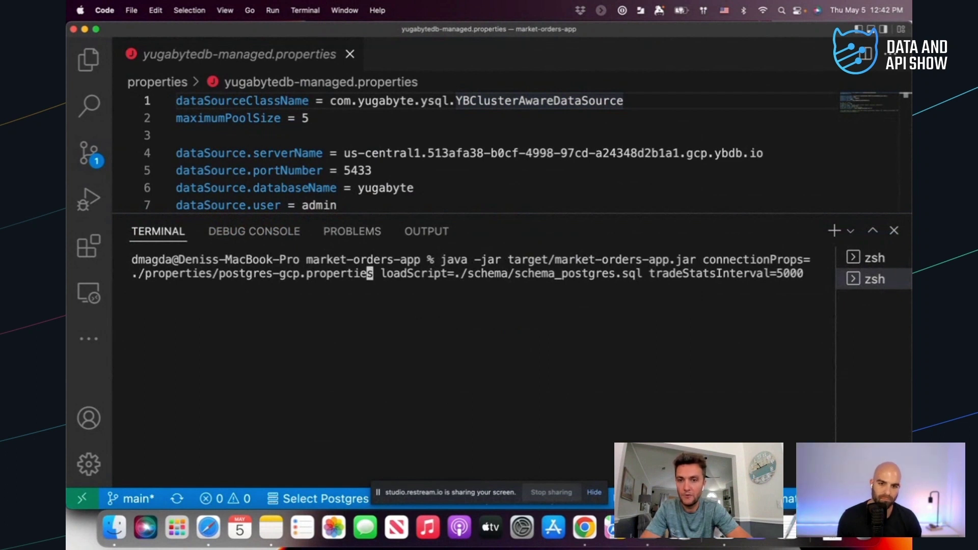
key(Left)
key(Left)
key(BackSpace)
key(BackSpace)
key(BackSpace)
key(BackSpace)
key(BackSpace)
key(BackSpace)
key(BackSpace)
key(BackSpace)
key(BackSpace)
key(BackSpace)
key(BackSpace)
key(BackSpace)
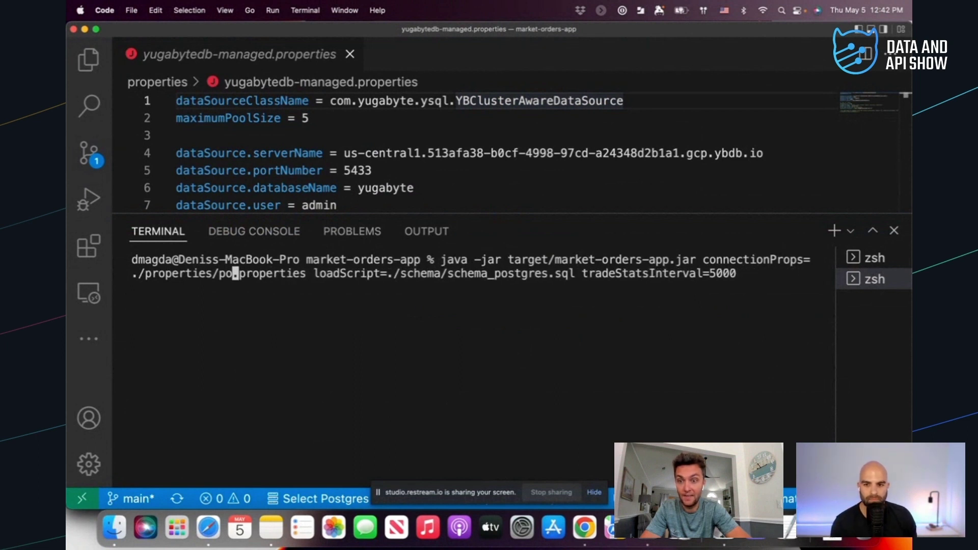
Set connectionProps to ./properties/yugabytedb-managed.properties in the launch command and run the market orders app
text(yugabyte)
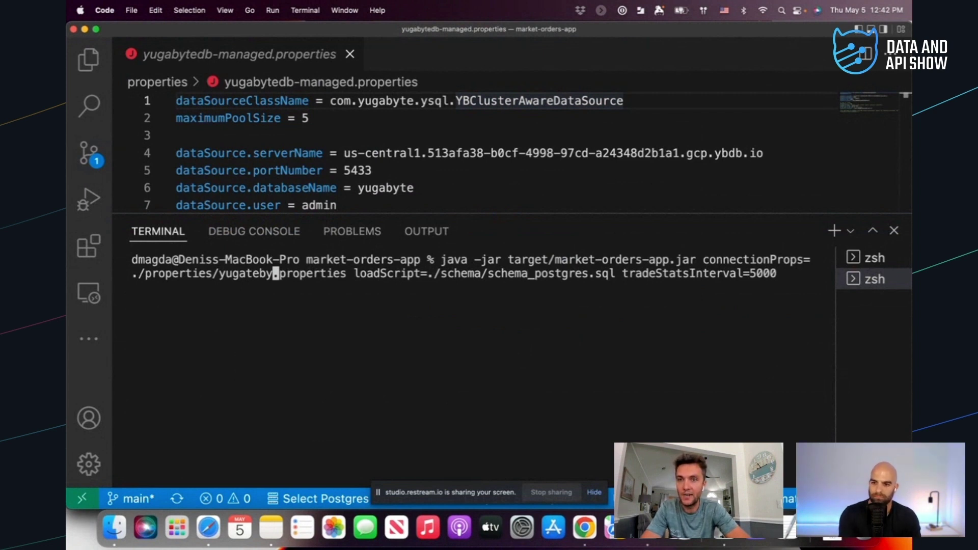
text(ertie)
key(BackSpace)
key(BackSpace)
key(BackSpace)
key(BackSpace)
key(BackSpace)
key(BackSpace)
text(byte)
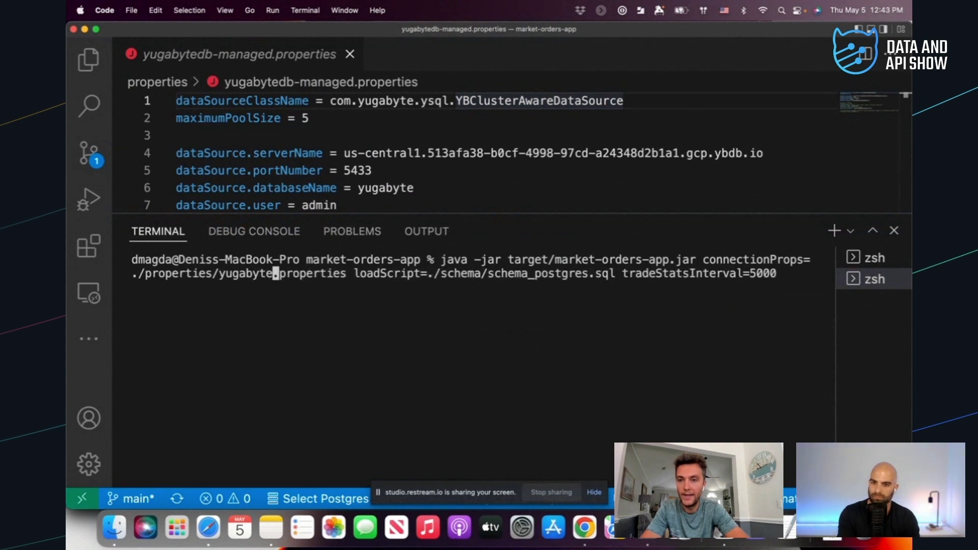
text(db-managed)
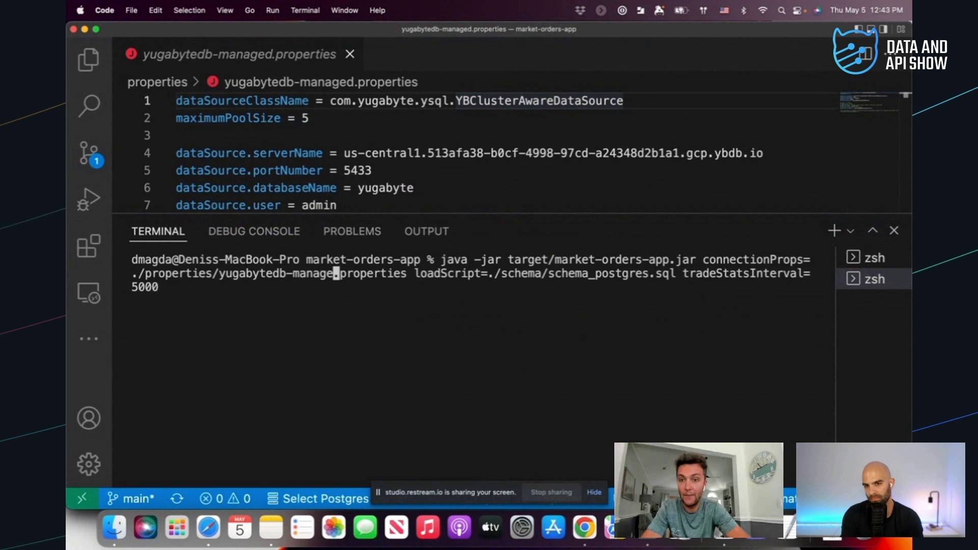
key(Return)
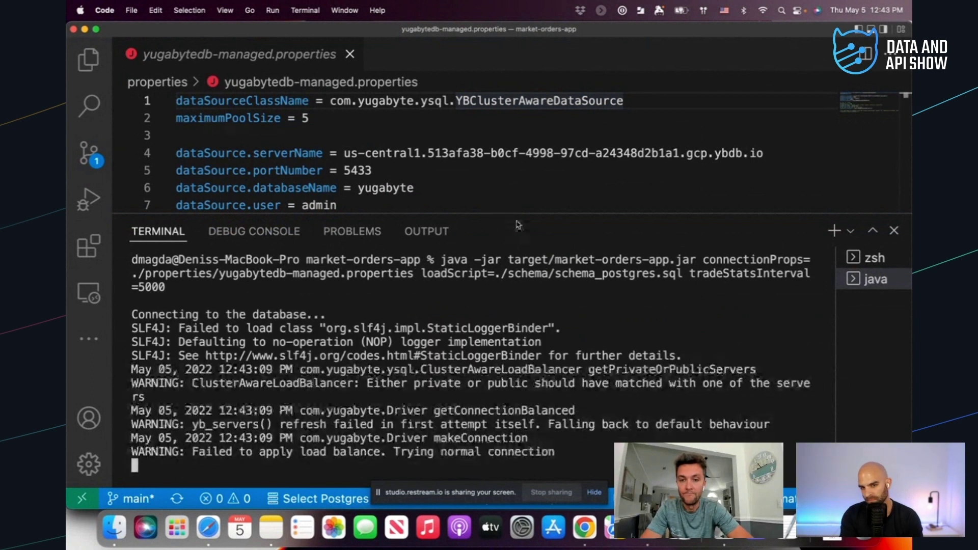
Enlarge the terminal and review the app's connection messages, schema creation statements and trade stats
drag(553, 214, 551, 166)
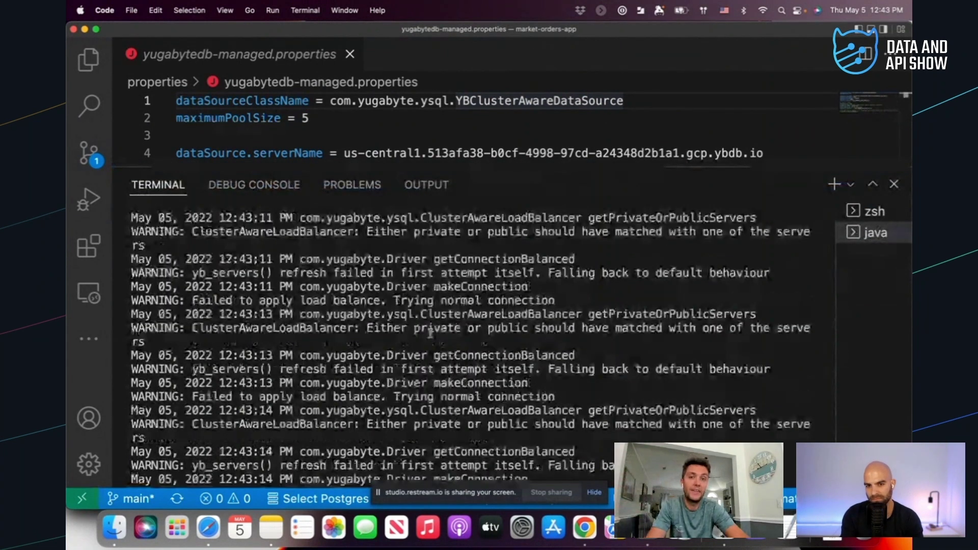
scroll(430, 332, up, 2)
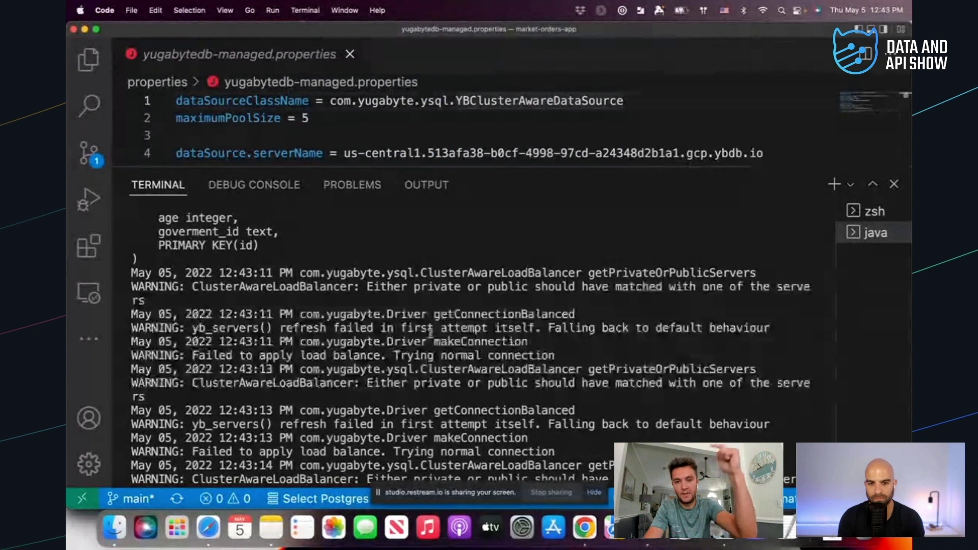
scroll(430, 332, down, 8)
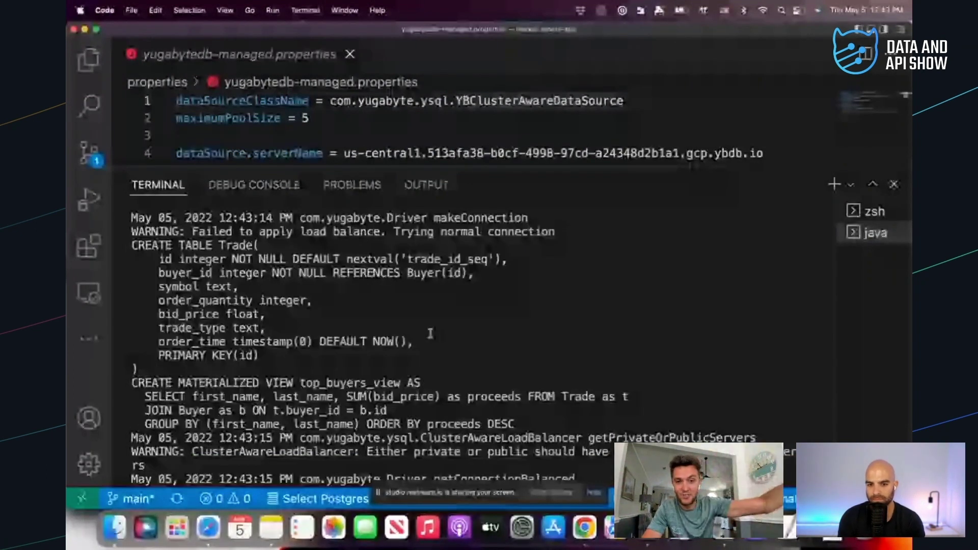
scroll(431, 333, down, 10)
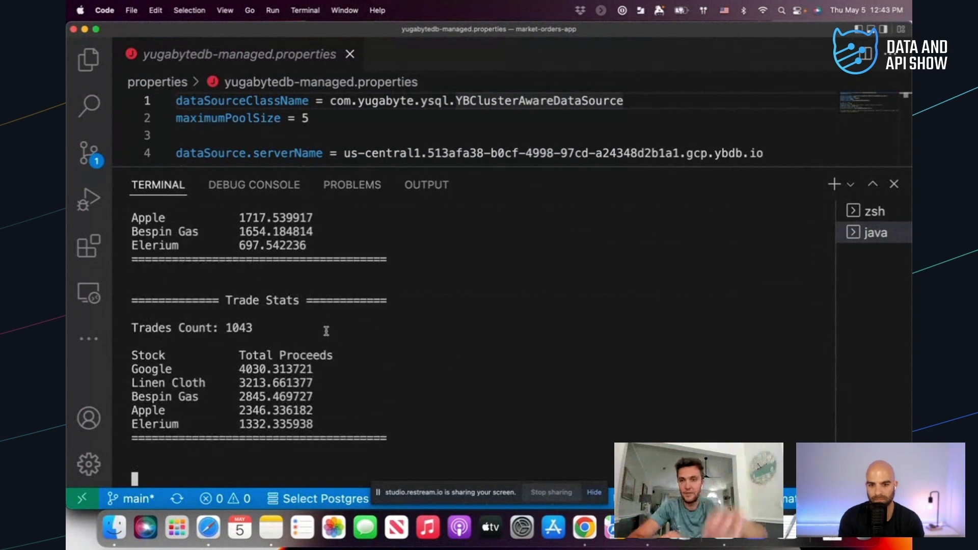
Switch to YugabyteDB Managed in Safari, view cluster-multi-zone's nodes and reload the page repeatedly to check their read and write ops/sec
click(209, 528)
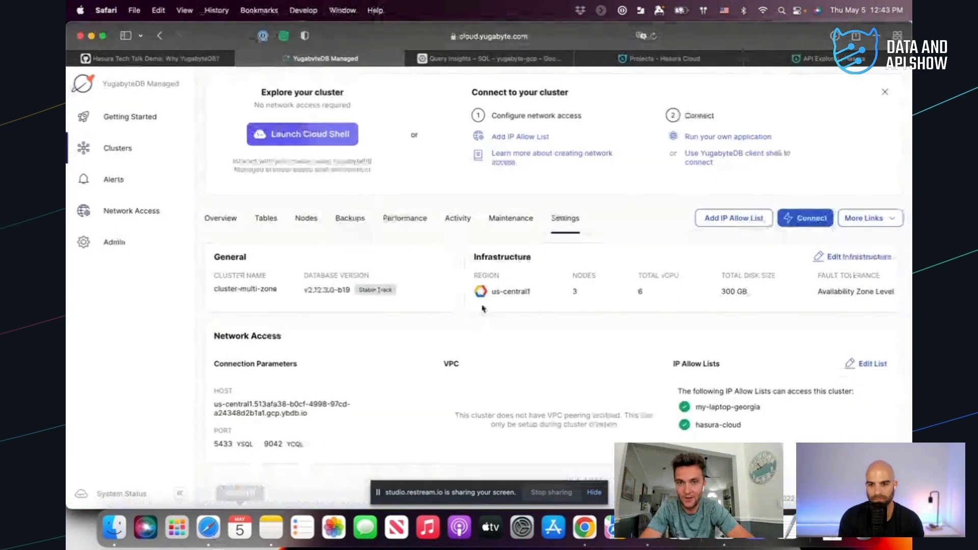
click(307, 218)
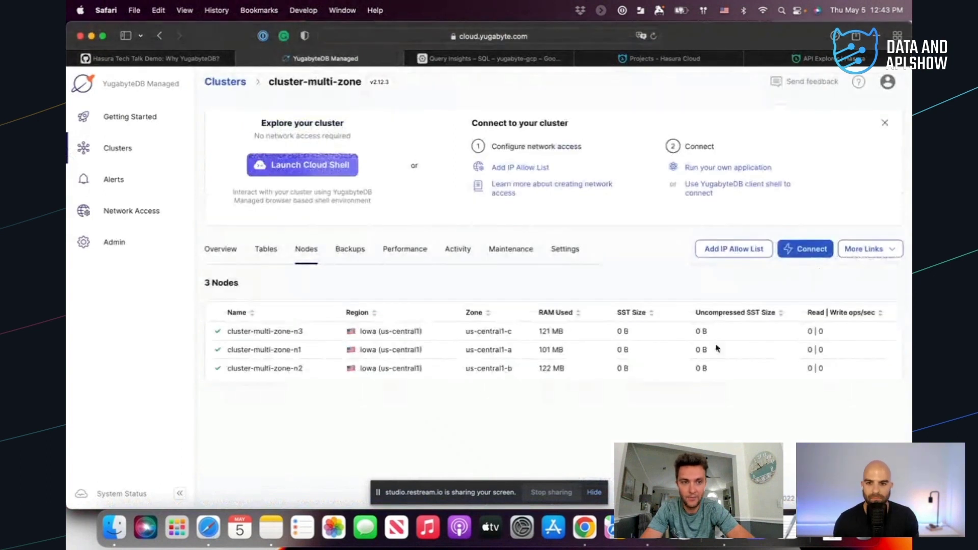
click(654, 37)
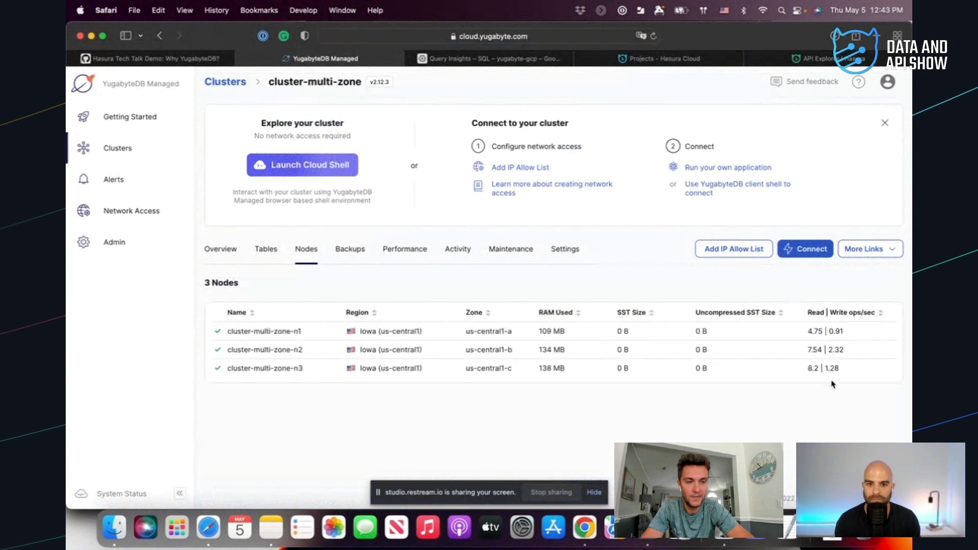
click(653, 36)
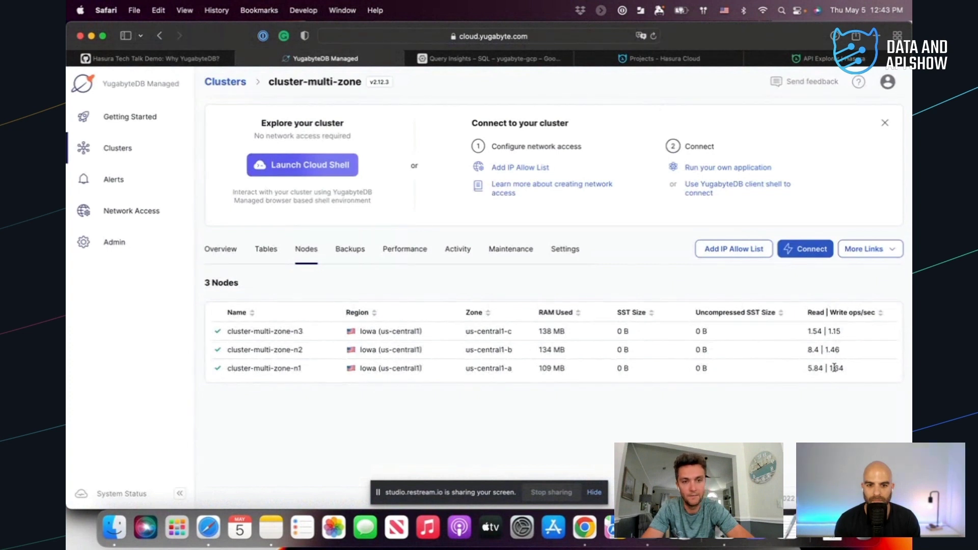
click(653, 36)
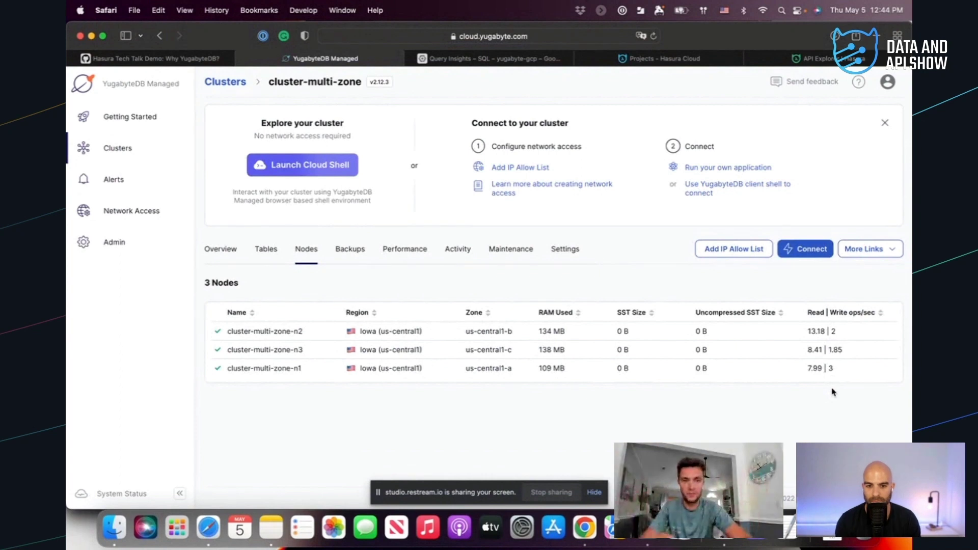
Check the overview and tables of cluster-multi-zone, and return to its list of nodes
click(223, 248)
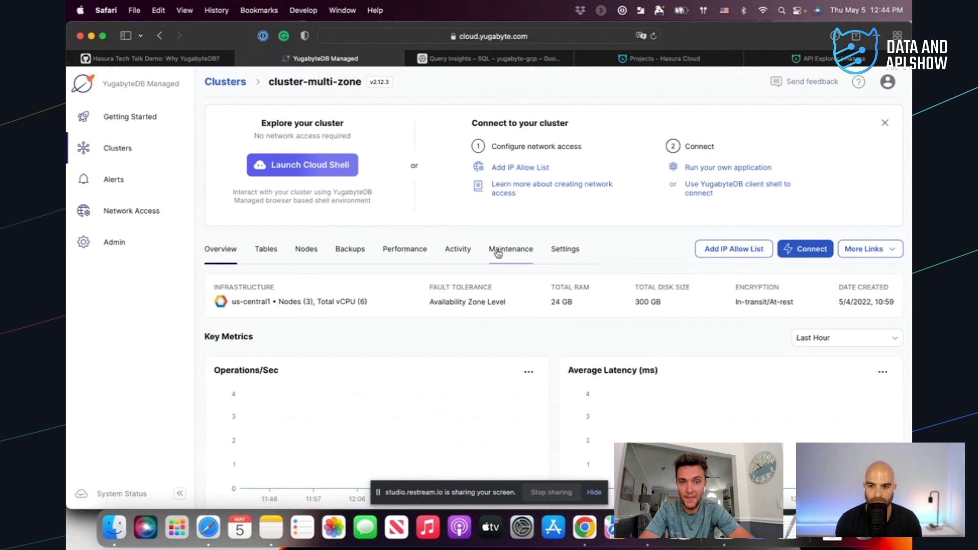
click(275, 252)
click(311, 252)
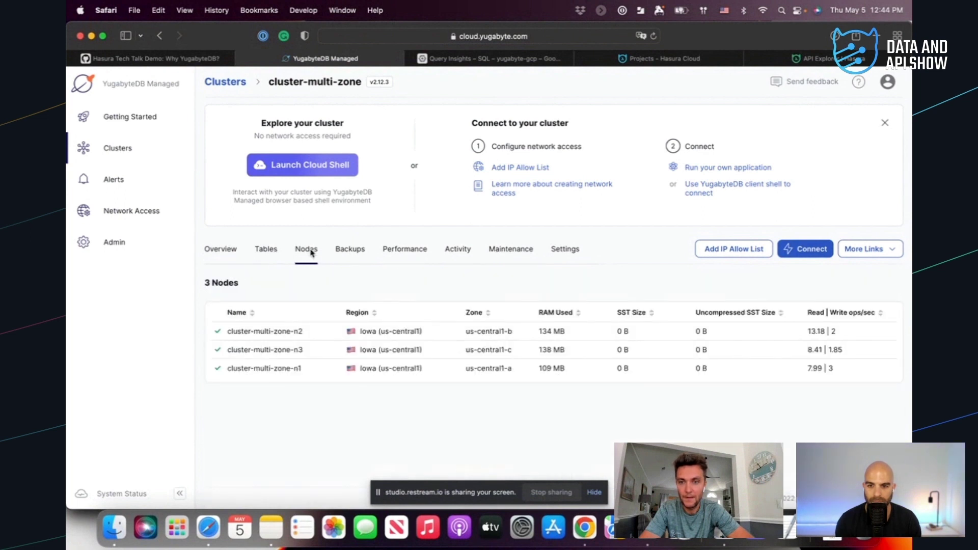
Review the performance metrics charts of cluster-multi-zone, including CPU usage, and return to its list of nodes
click(363, 253)
click(400, 250)
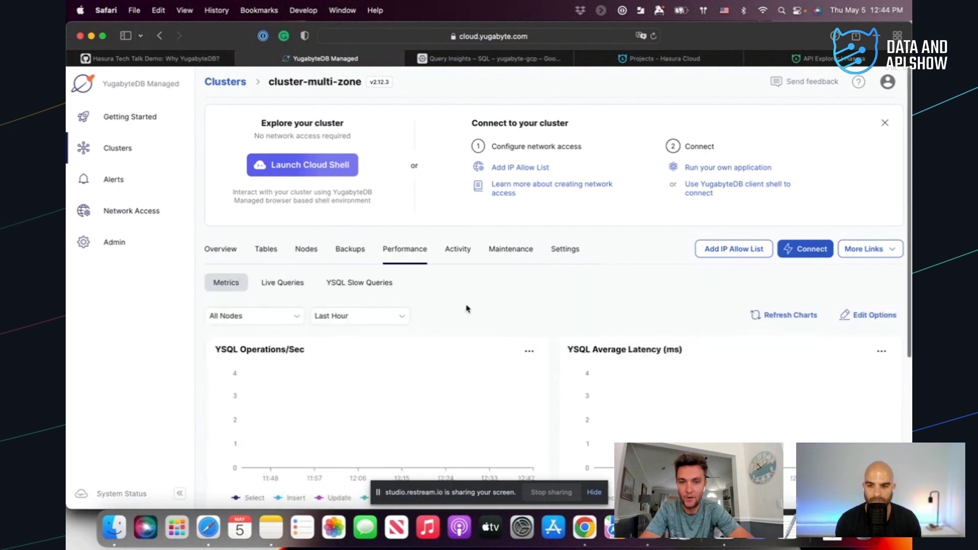
scroll(465, 308, down, 5)
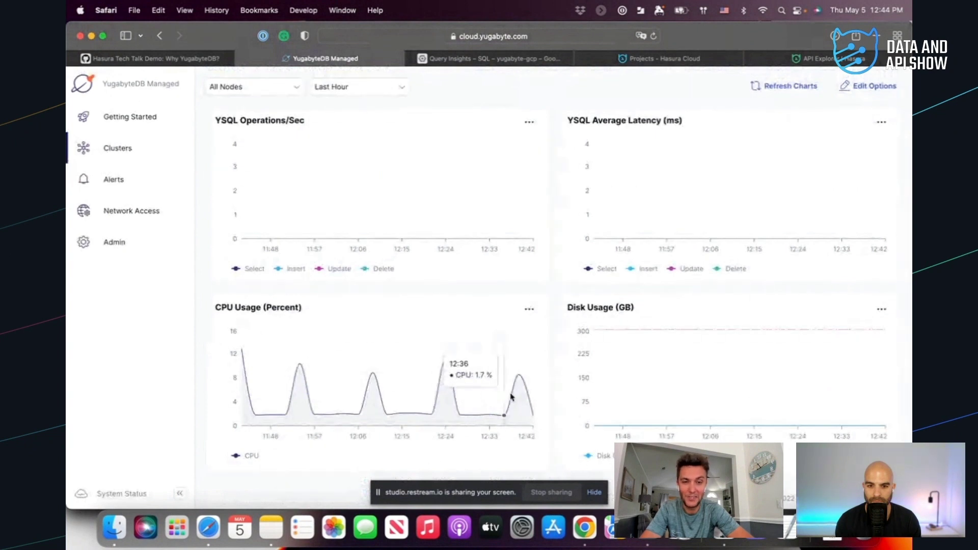
scroll(519, 393, up, 1)
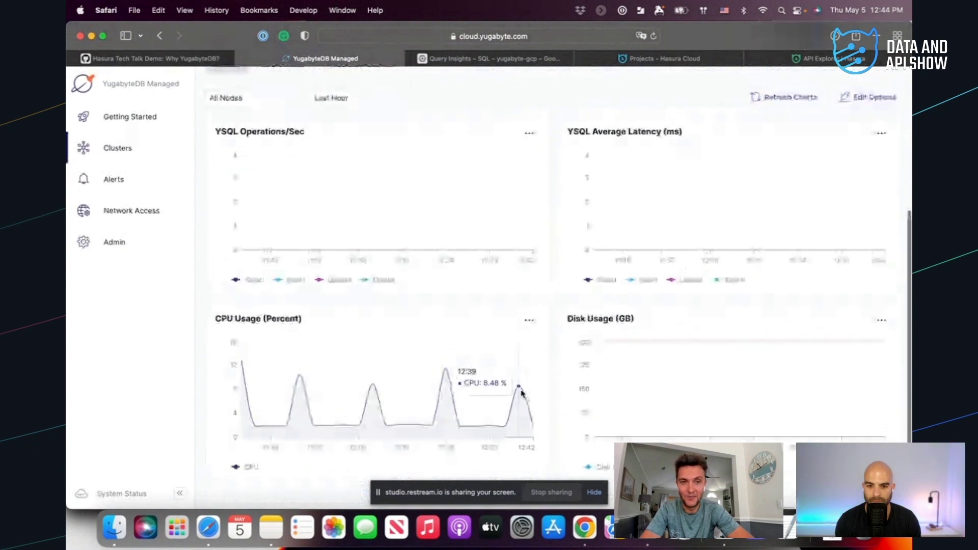
scroll(521, 393, up, 5)
click(304, 157)
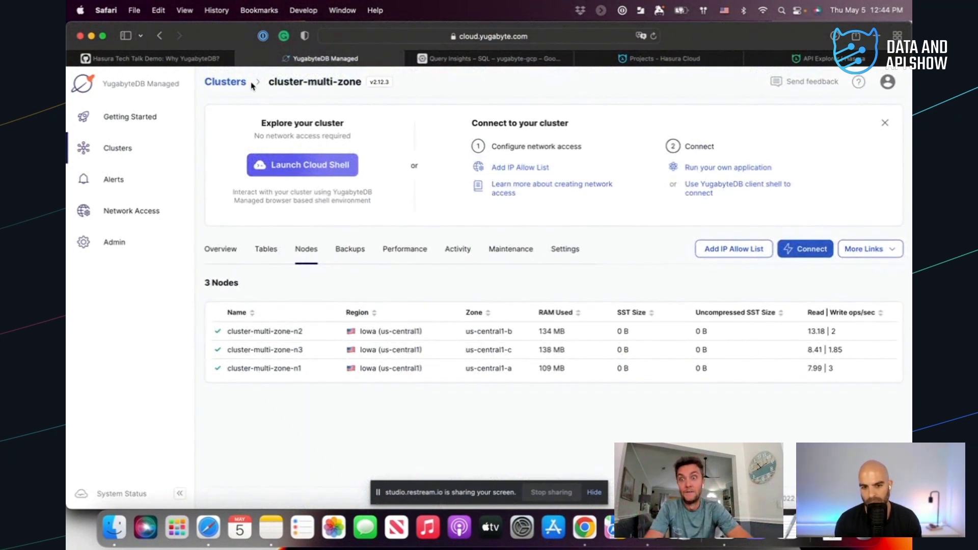
mouse_move(209, 61)
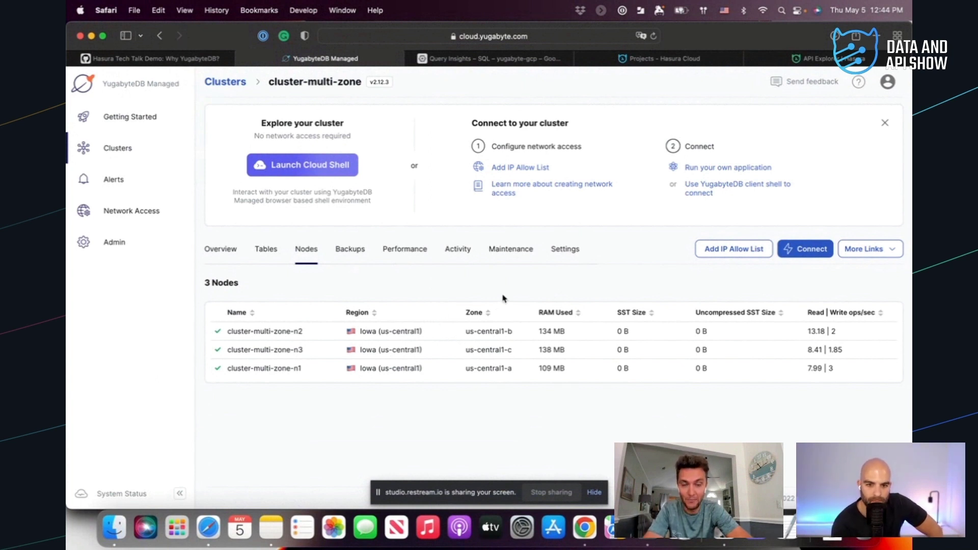
Edit the infrastructure of cluster-multi-zone to 4 vCPUs per node and 6 nodes, and submit the change
click(569, 251)
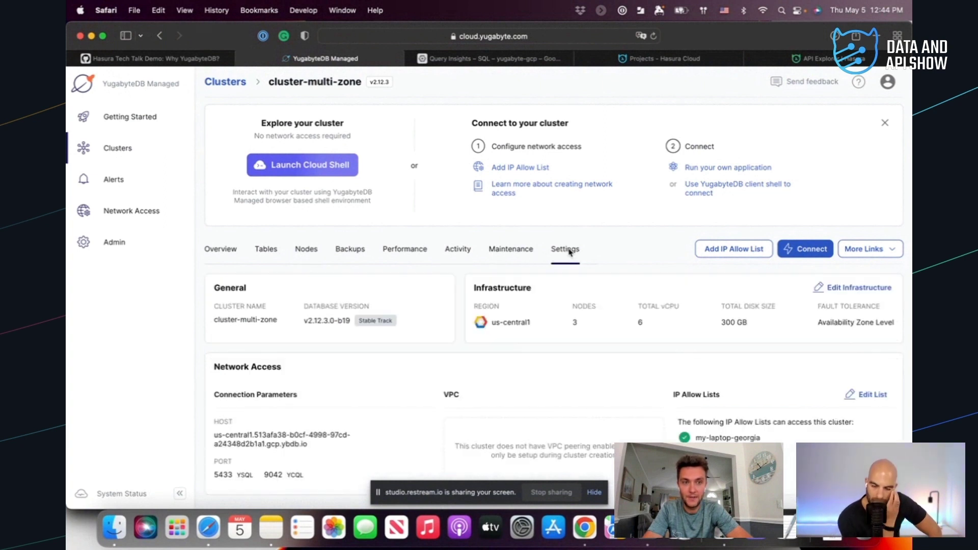
click(861, 288)
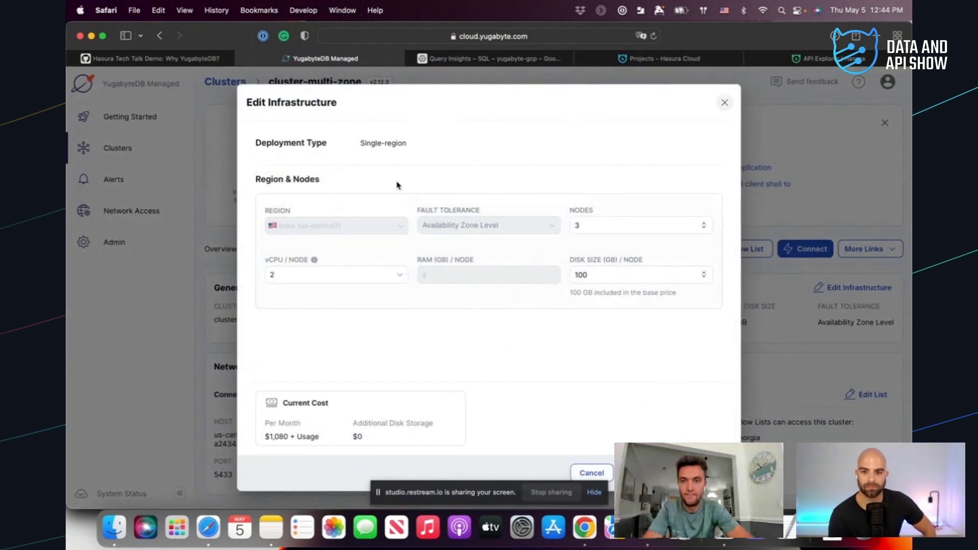
click(341, 282)
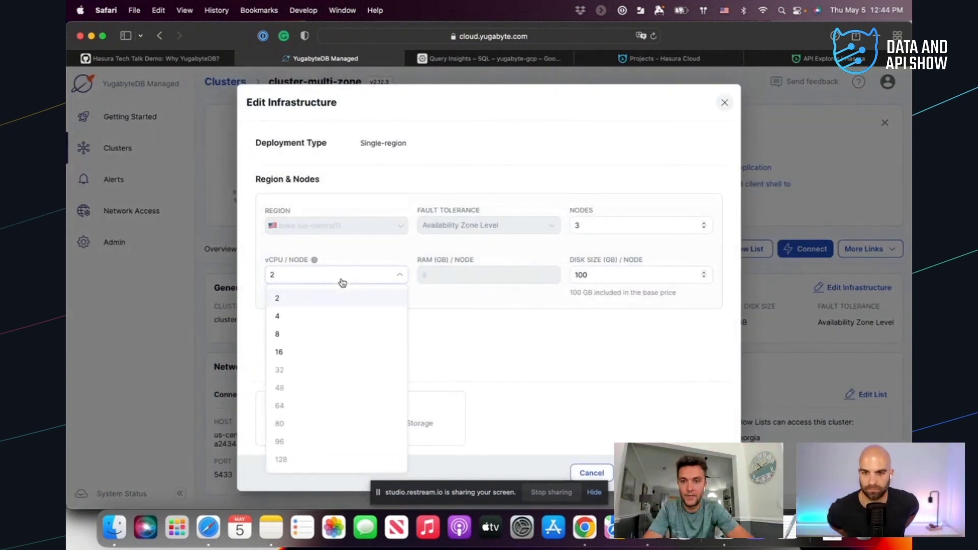
click(503, 325)
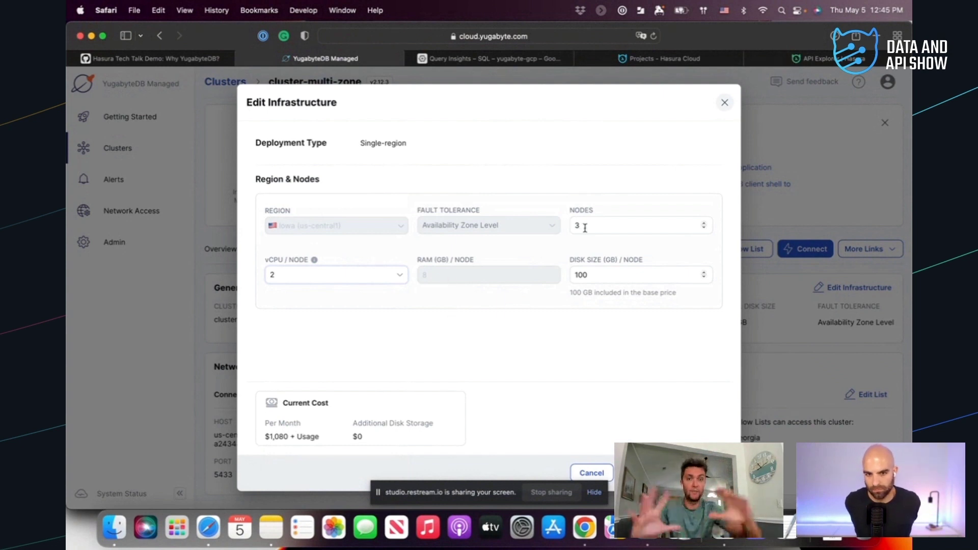
click(393, 277)
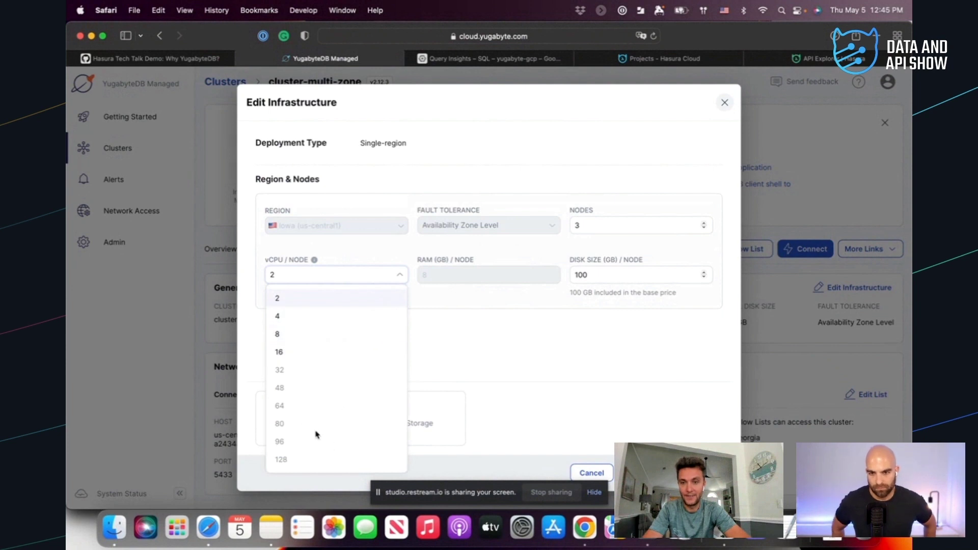
click(281, 352)
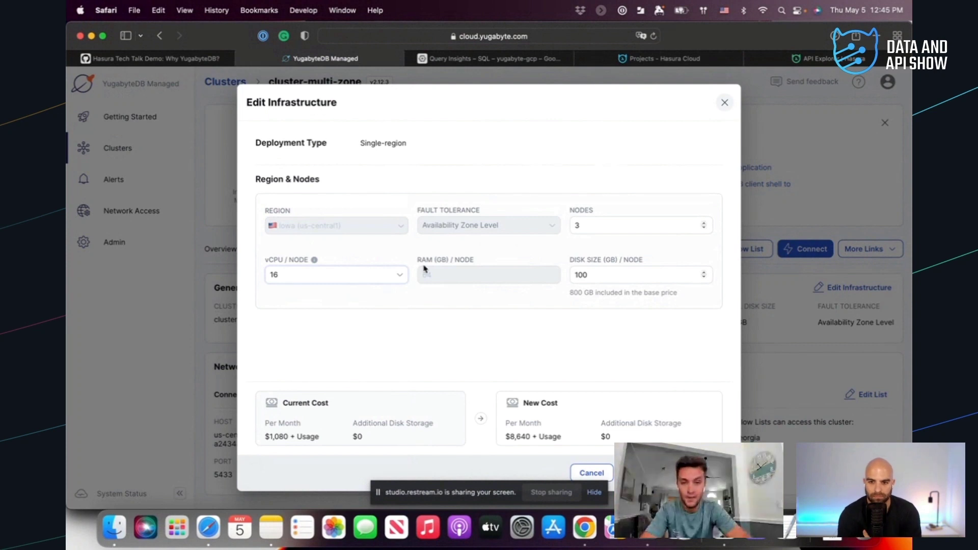
click(400, 277)
click(345, 316)
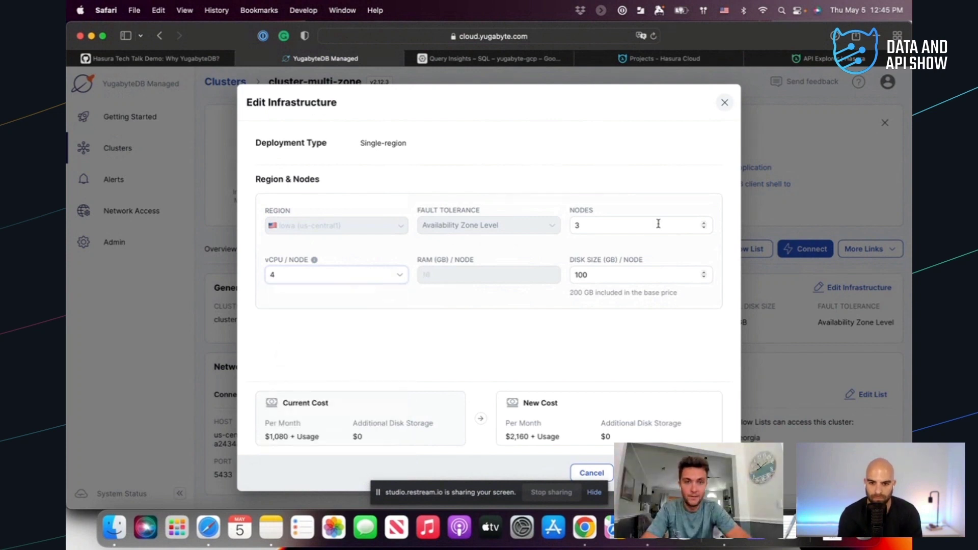
click(703, 223)
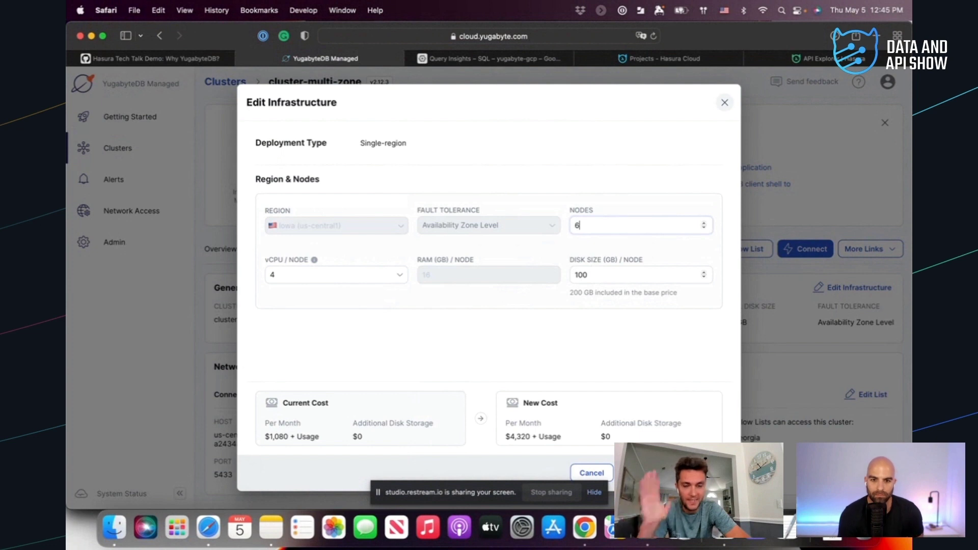
key(Return)
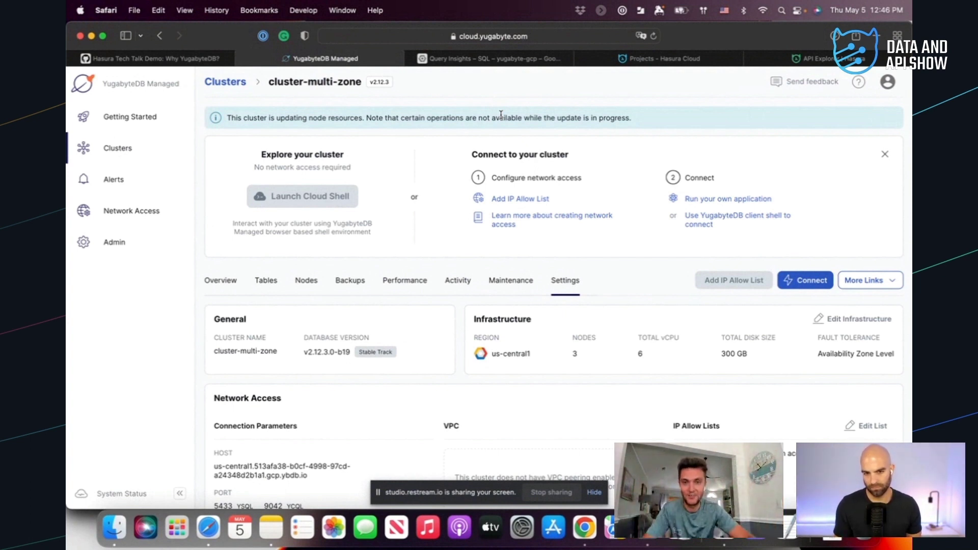
Check the cluster edit's status in the activity list, and switch to Visual Studio Code to check the running app's trades count
click(507, 281)
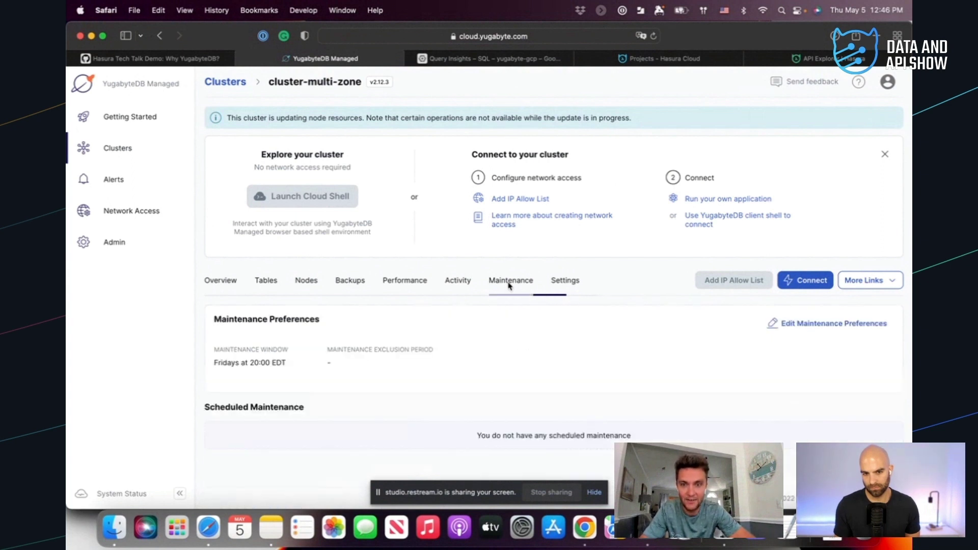
click(456, 285)
double_click(409, 334)
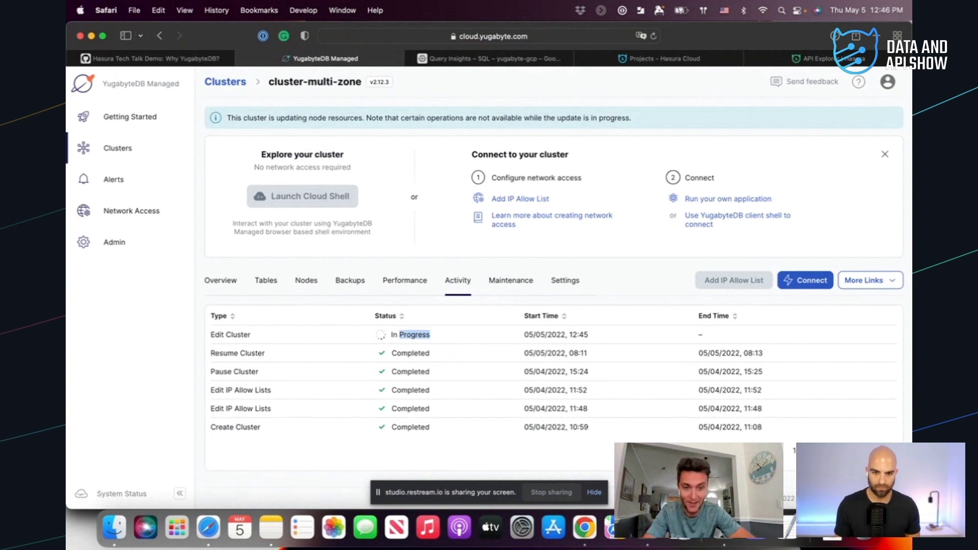
key(super+Tab)
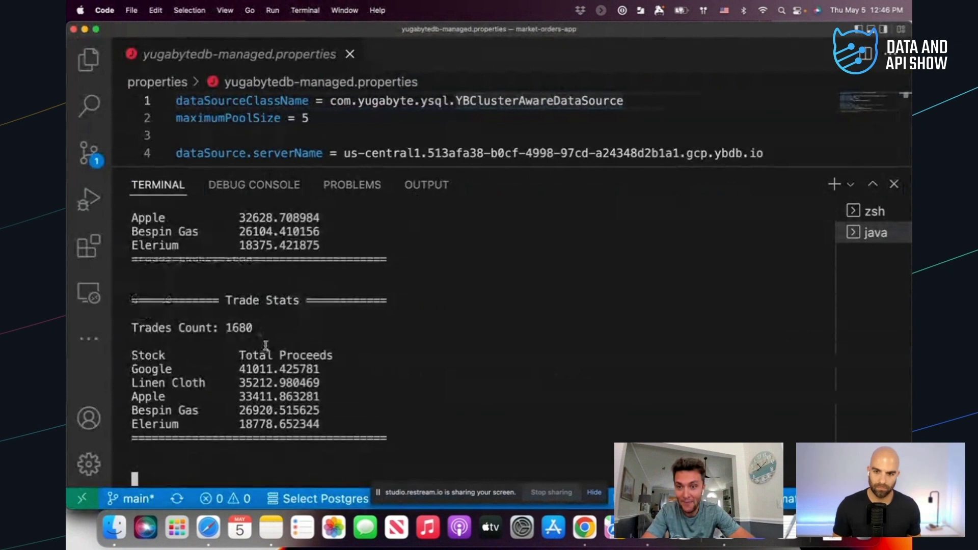
drag(253, 327, 224, 325)
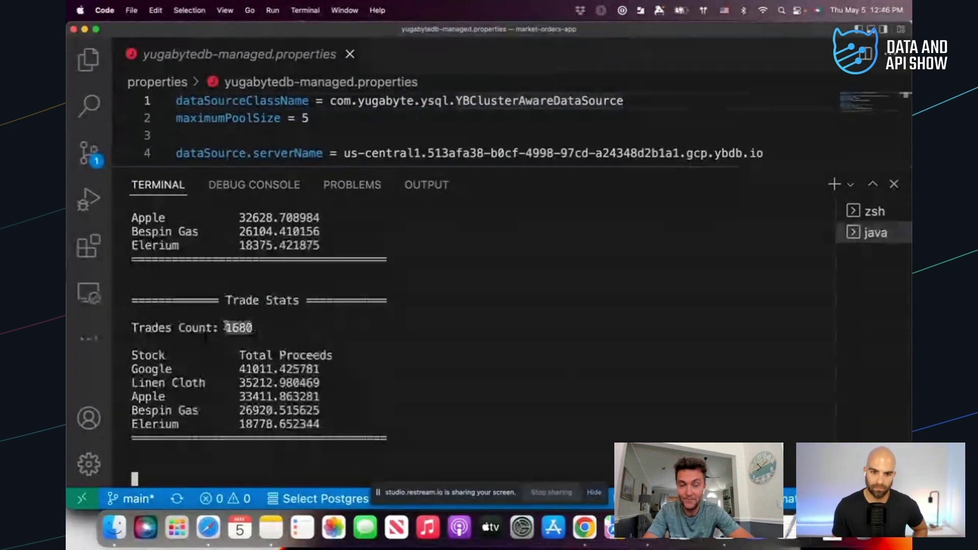
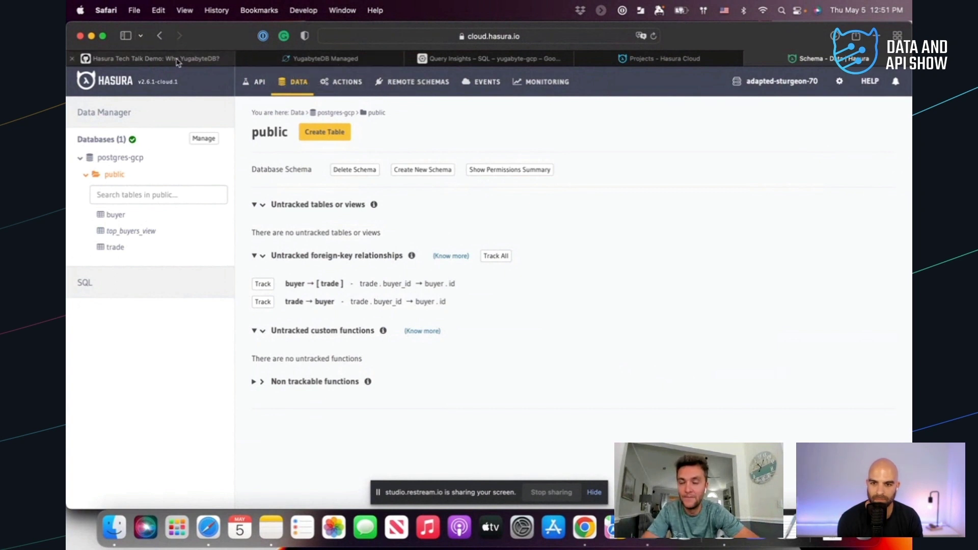
Switch to YugabyteDB Managed and copy cluster-multi-zone's YSQL application connection string, optimized for Hasura Cloud
click(693, 59)
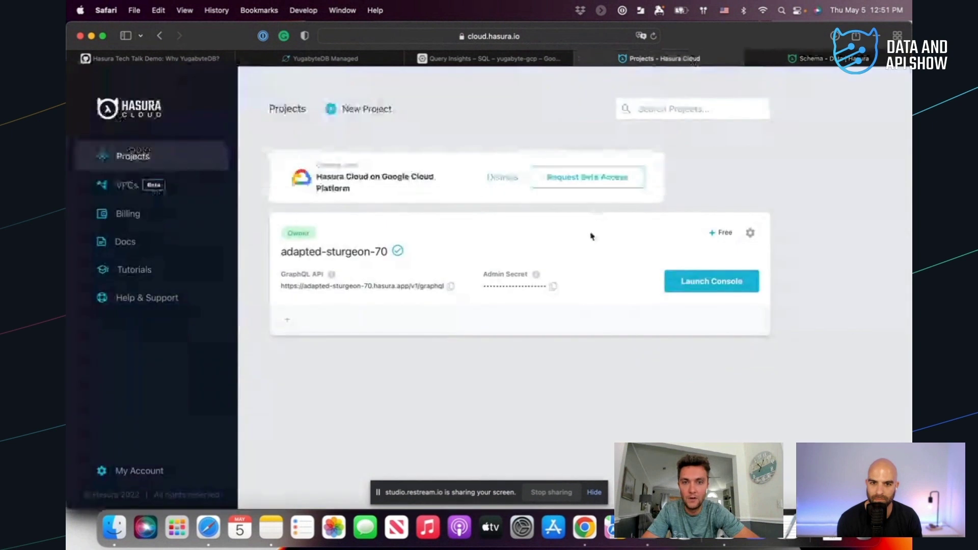
click(815, 59)
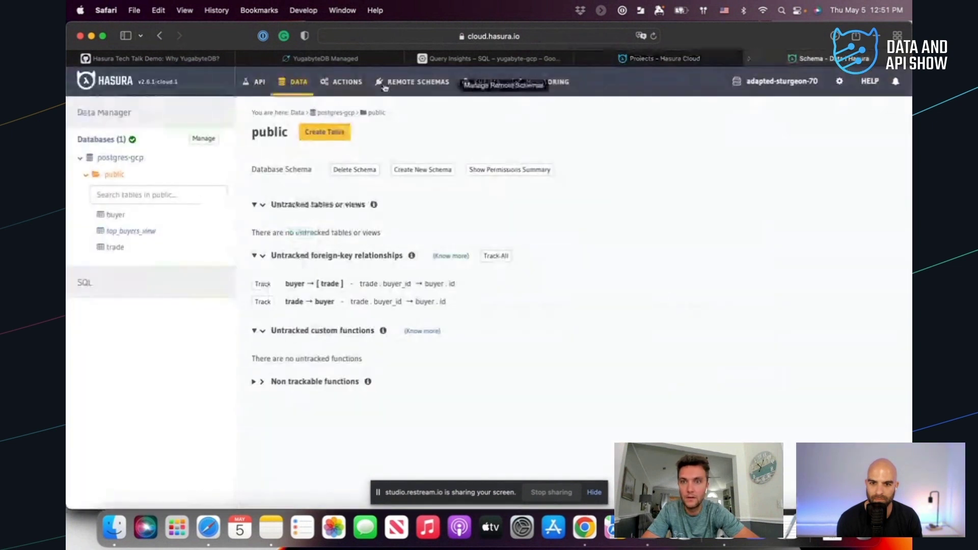
click(321, 59)
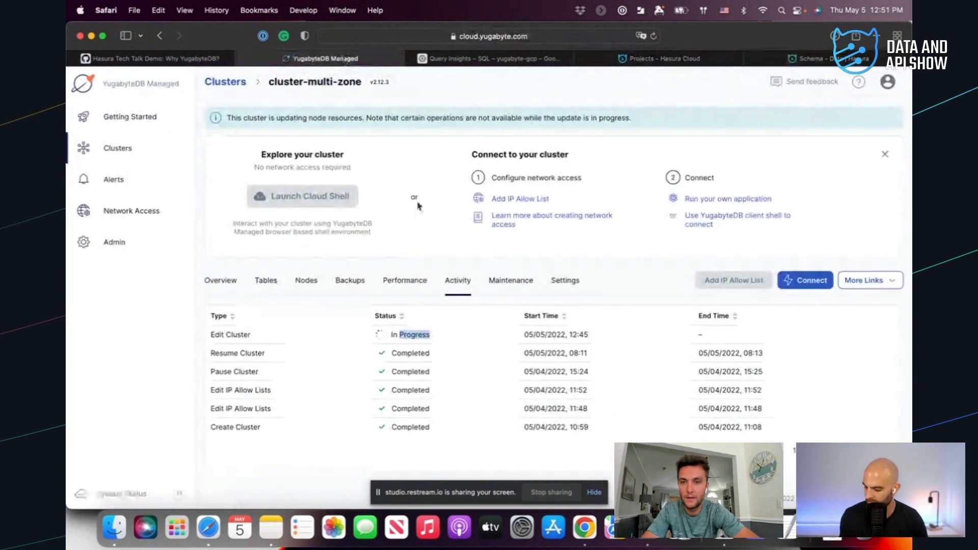
click(141, 84)
click(489, 209)
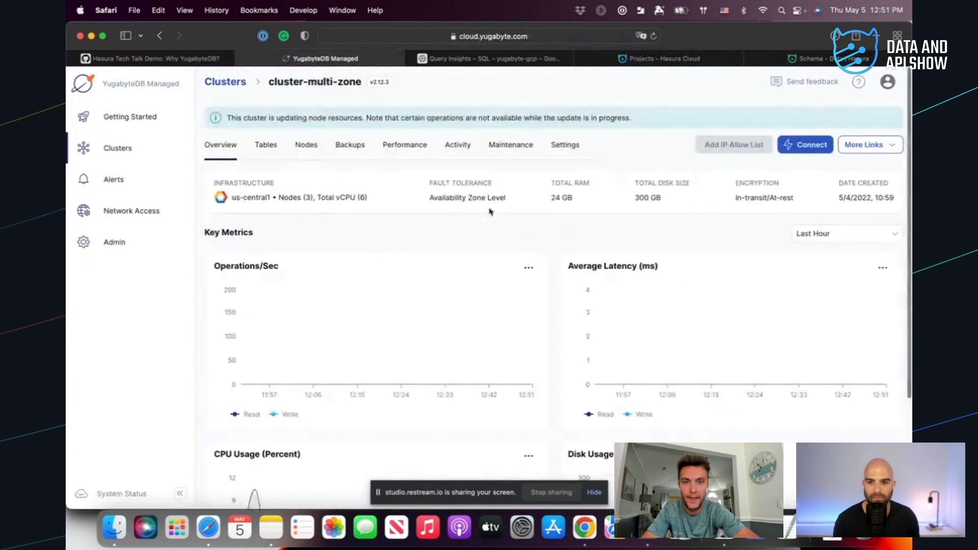
click(805, 144)
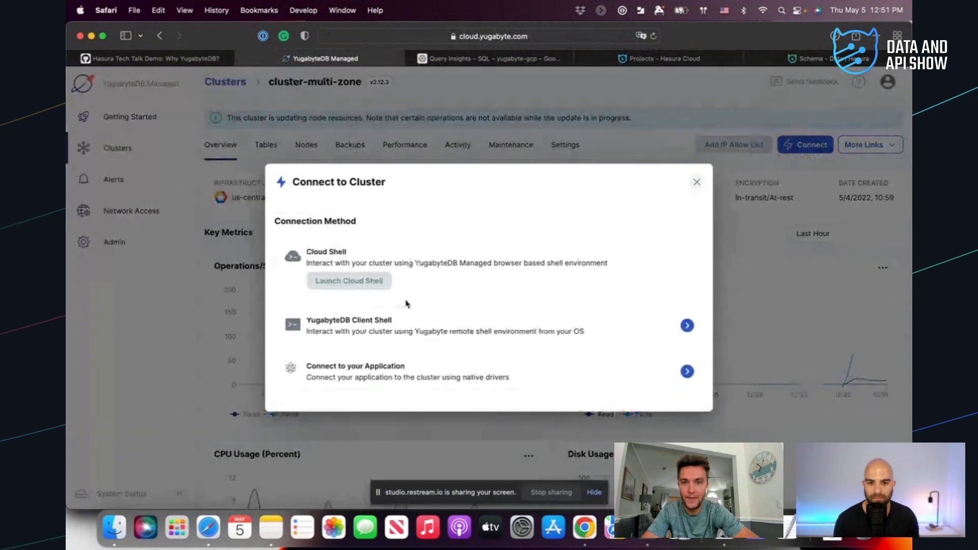
click(687, 371)
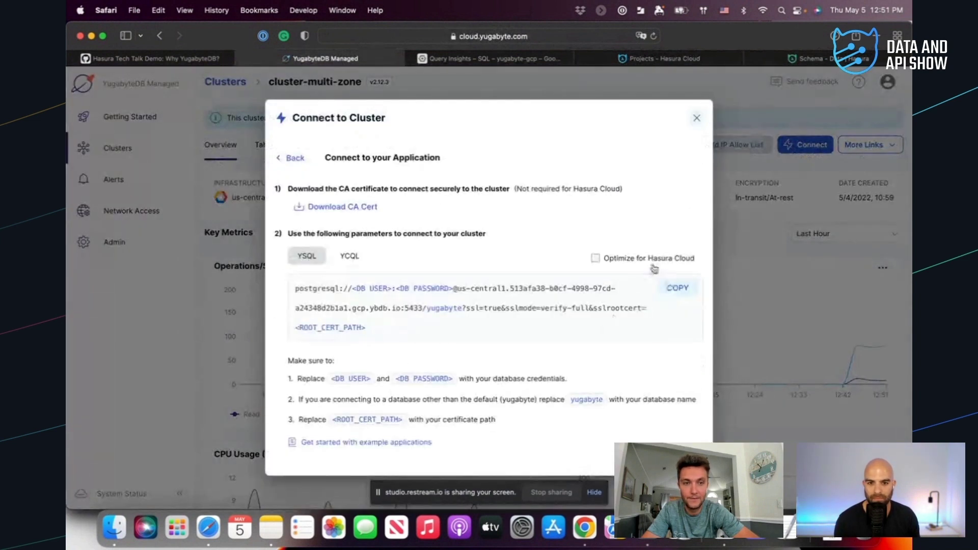
click(631, 260)
click(677, 308)
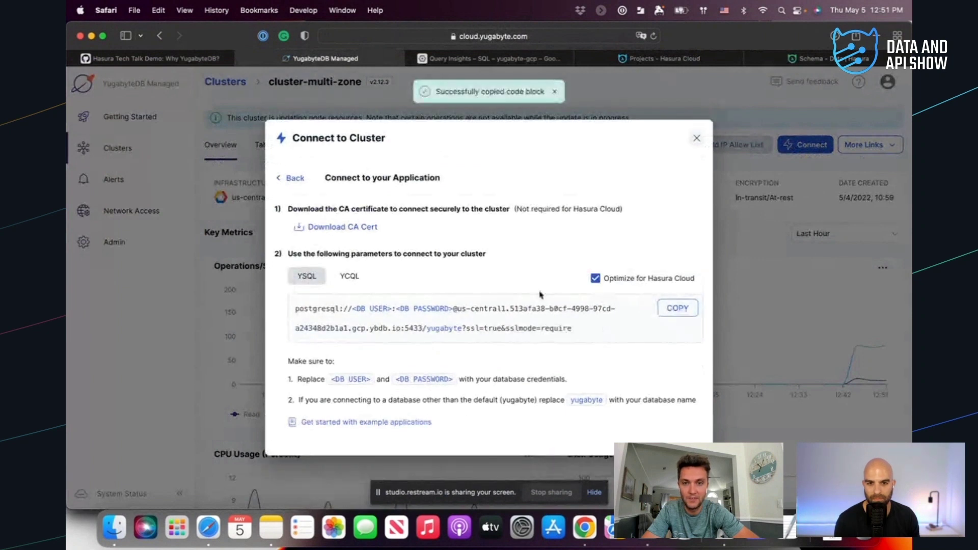
Switch to the Hasura console, start connecting an existing database from the Data Manager, and set its display name to yugabytedb
click(480, 56)
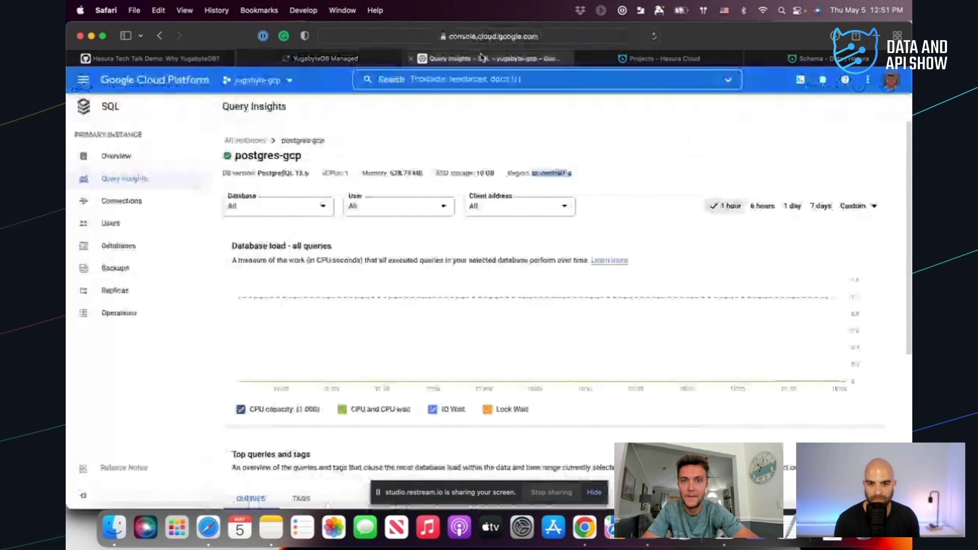
click(700, 59)
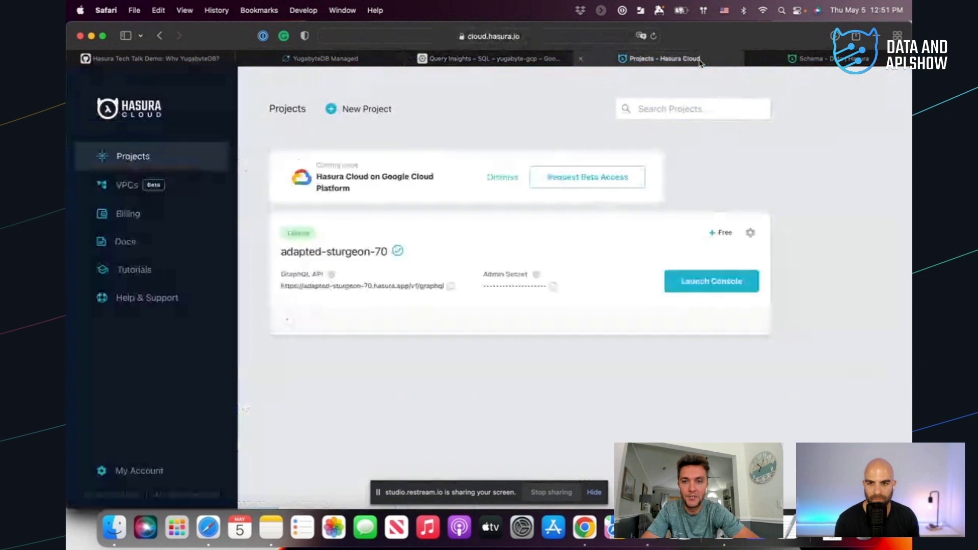
click(809, 58)
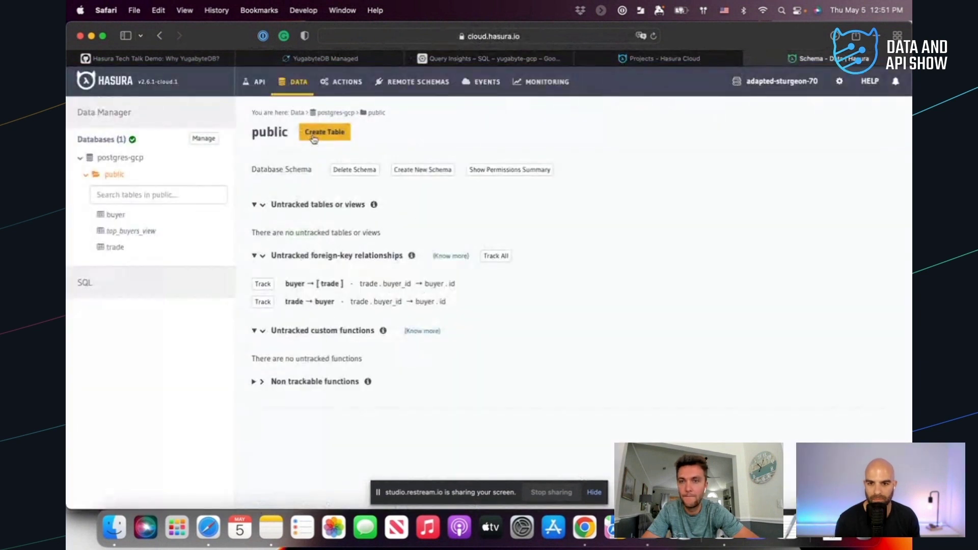
click(202, 141)
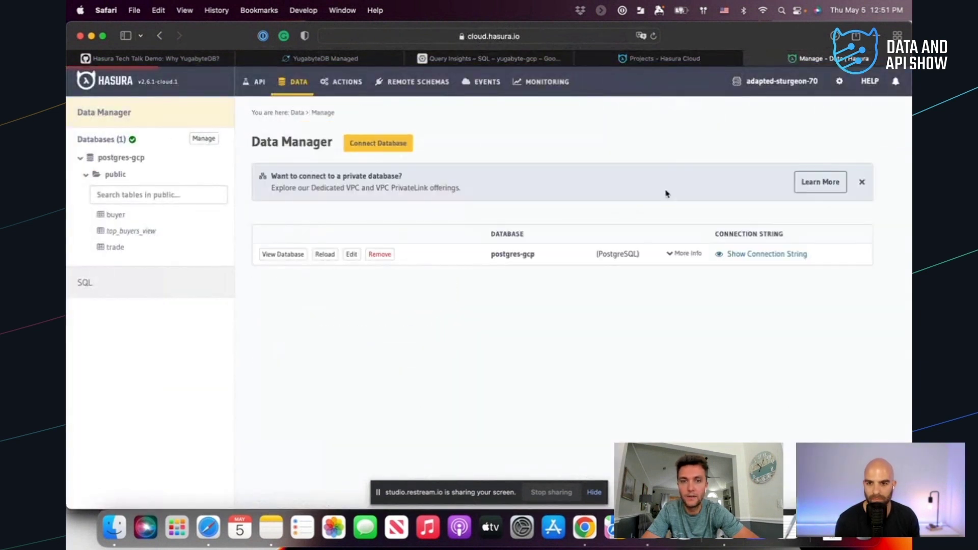
click(377, 142)
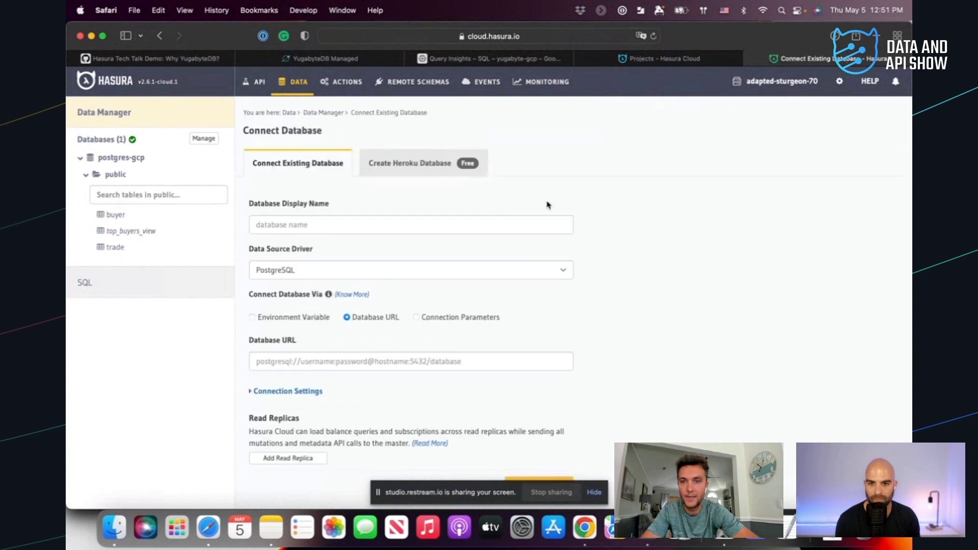
click(371, 228)
text(yugabtye)
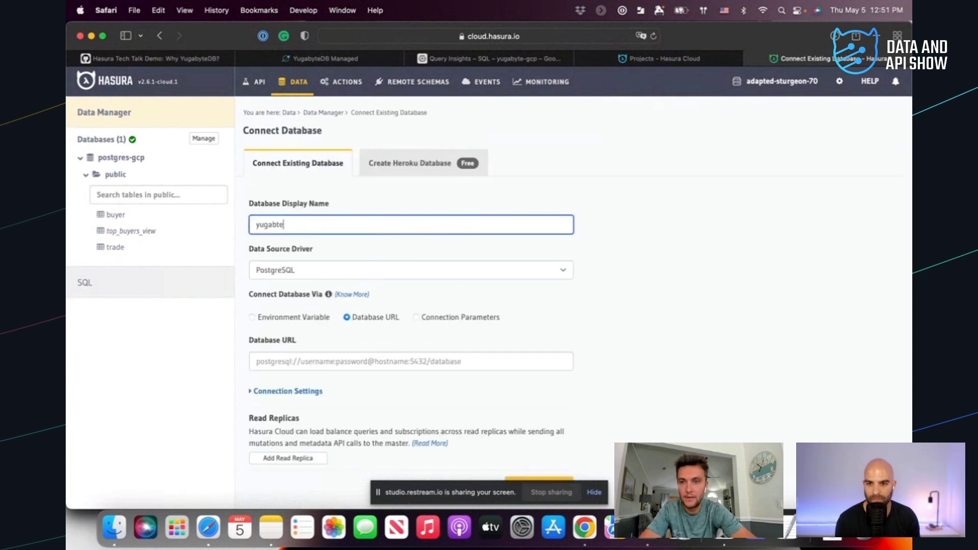
text(db)
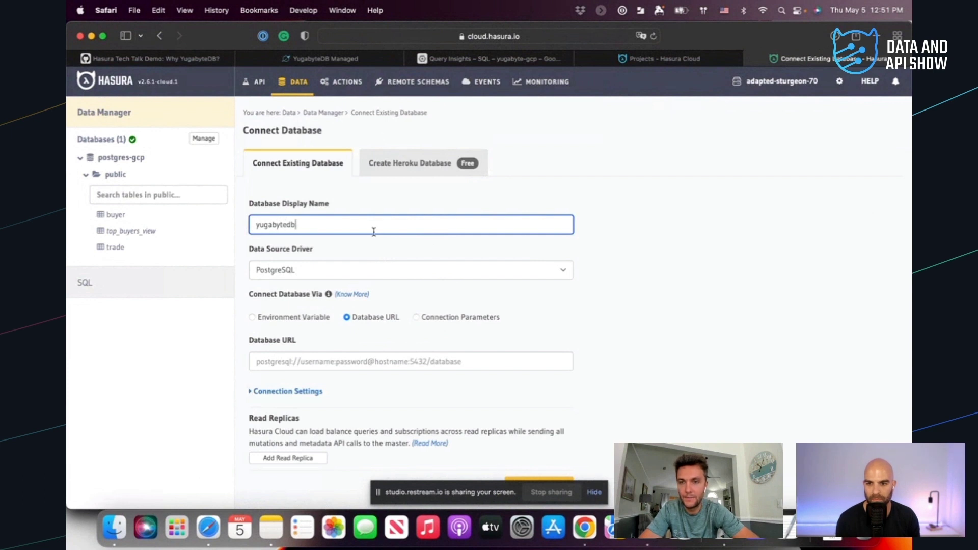
click(629, 306)
Paste the copied cluster connection string as the database URL and replace its DB USER placeholder with admin
click(392, 361)
key(super+v)
key(super+Left)
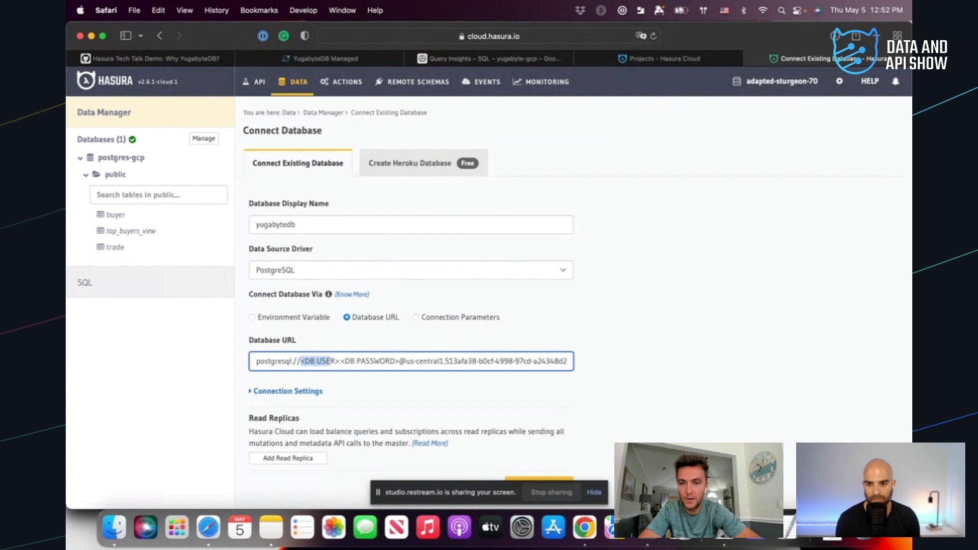
text(admin)
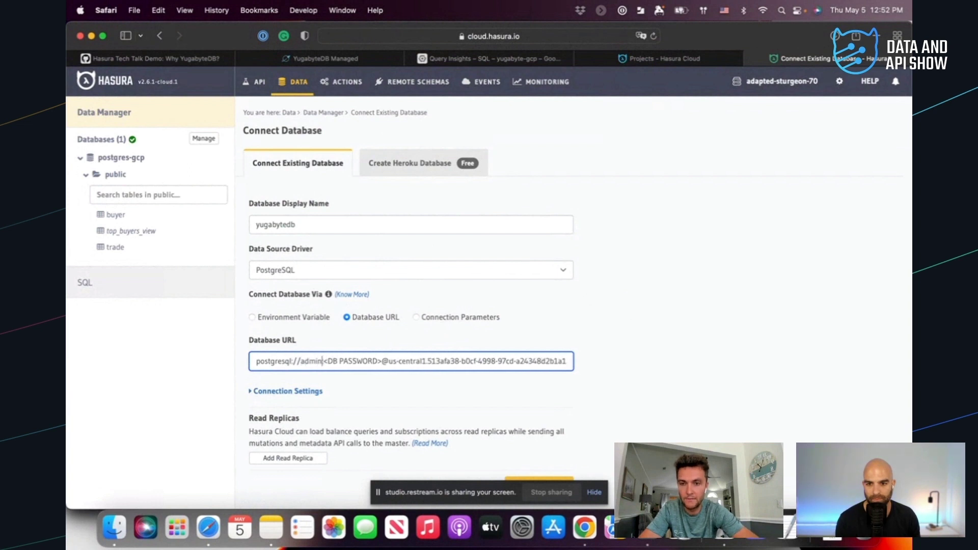
Open the cluster-multi-zone credentials text file and copy the database password
click(827, 527)
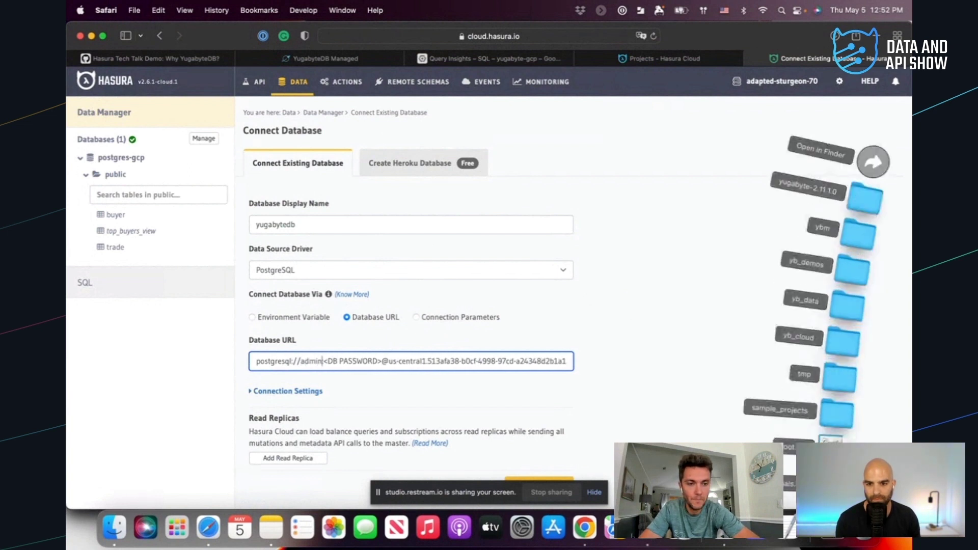
click(825, 478)
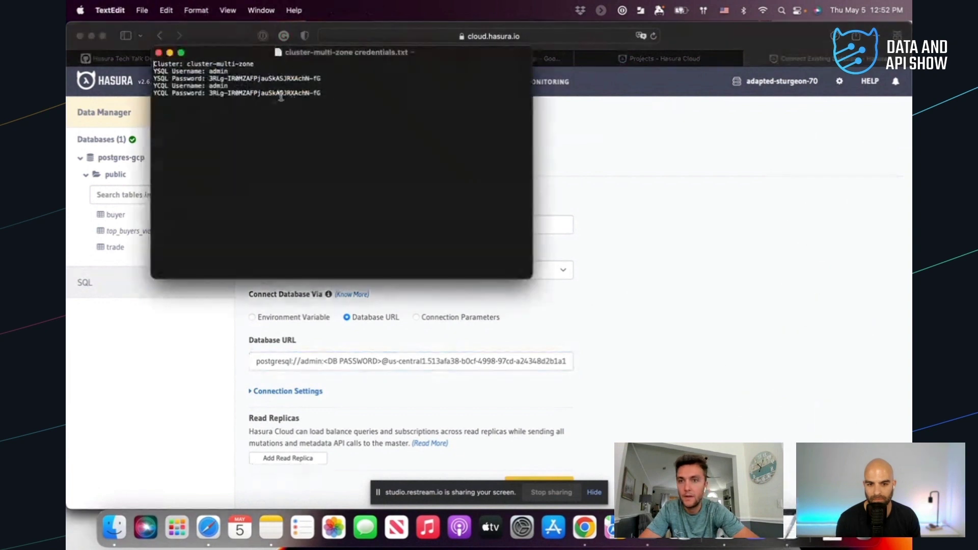
double_click(271, 92)
click(271, 93)
drag(343, 94, 306, 96)
right_click(242, 94)
click(243, 95)
key(super+c)
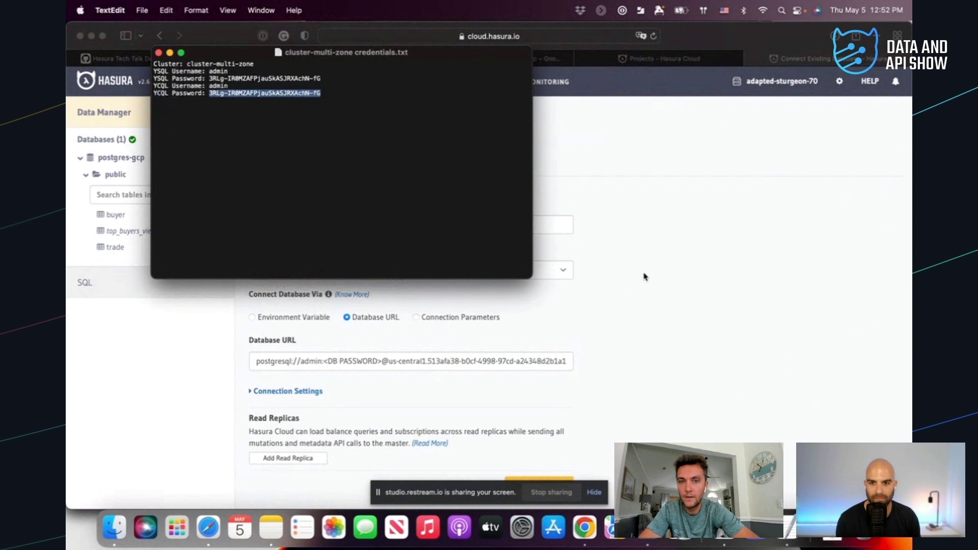
Replace the DB PASSWORD placeholder in Hasura's database URL with the copied database password, and connect the database
key(super+Tab)
click(379, 359)
key(BackSpace)
key(BackSpace)
key(BackSpace)
key(BackSpace)
key(BackSpace)
key(BackSpace)
key(BackSpace)
key(BackSpace)
key(BackSpace)
key(BackSpace)
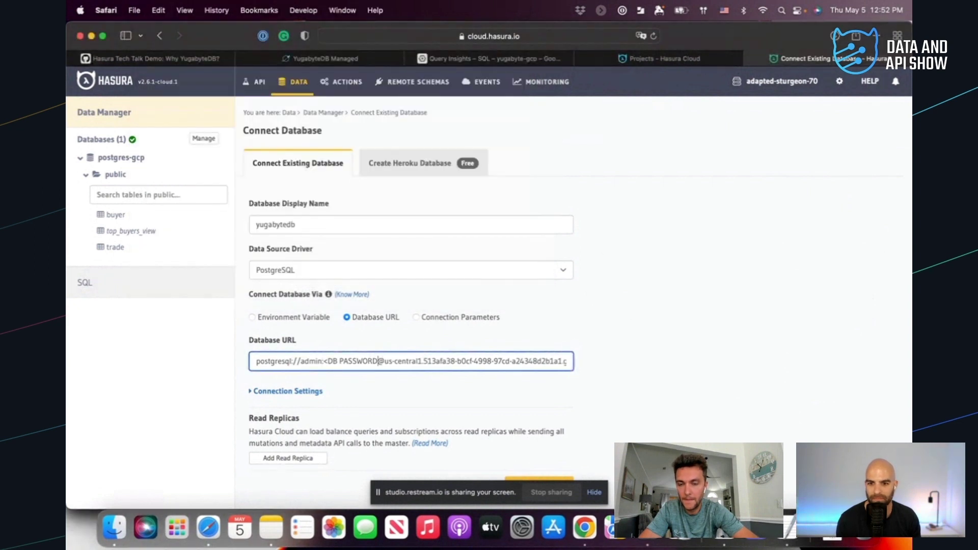
key(BackSpace)
key(BackSpace)
key(BackSpace)
key(super+v)
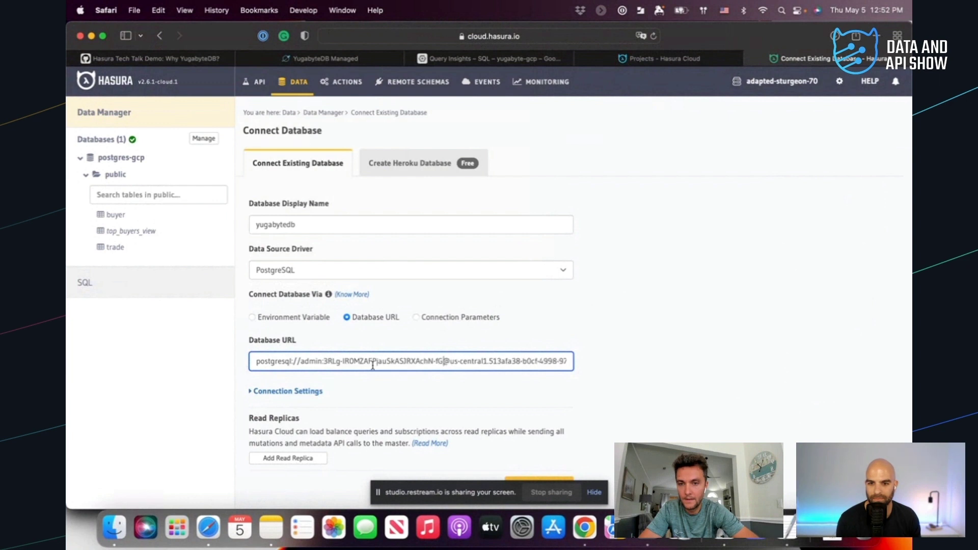
click(564, 478)
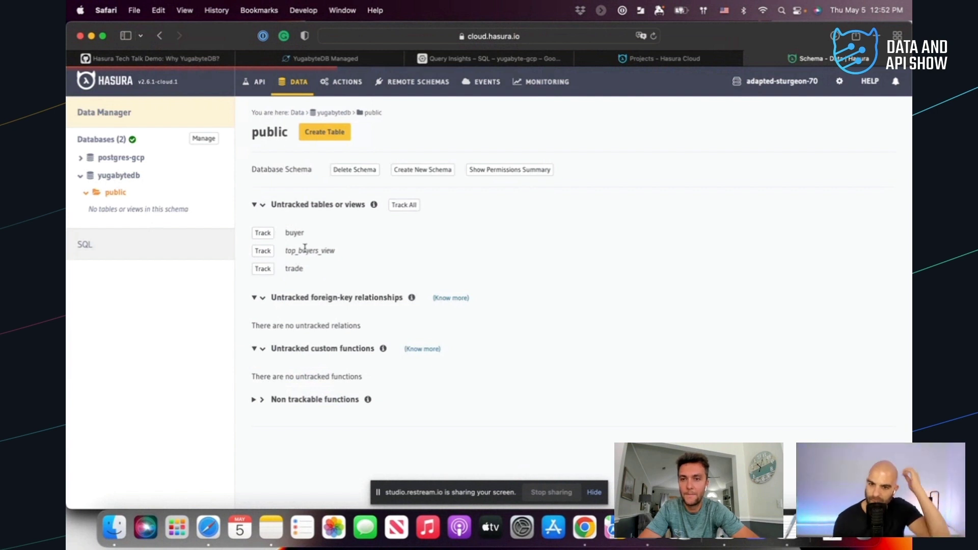
Try to track yugabytedb's buyer table, and copy the SQL for renaming the Google SQL relations from the demo gist
click(262, 234)
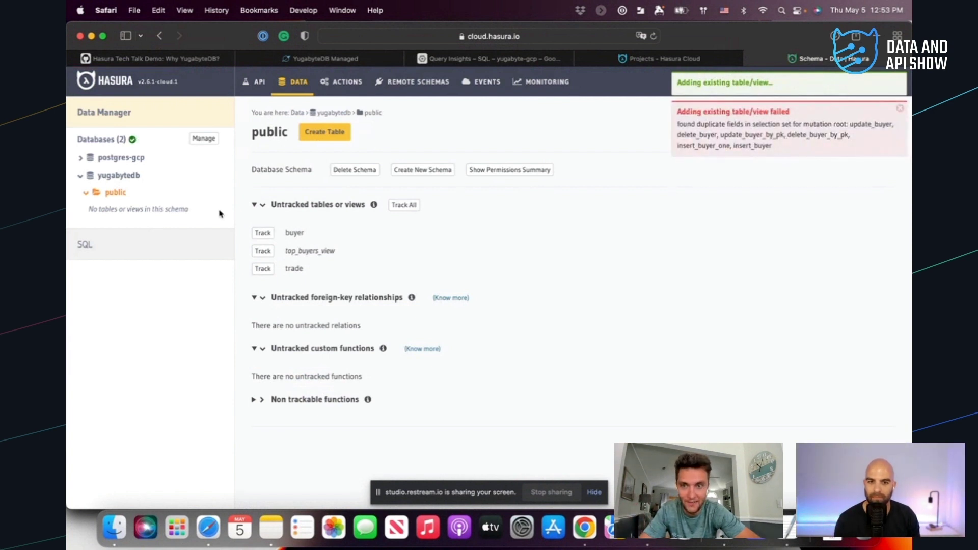
click(206, 59)
drag(456, 310, 260, 241)
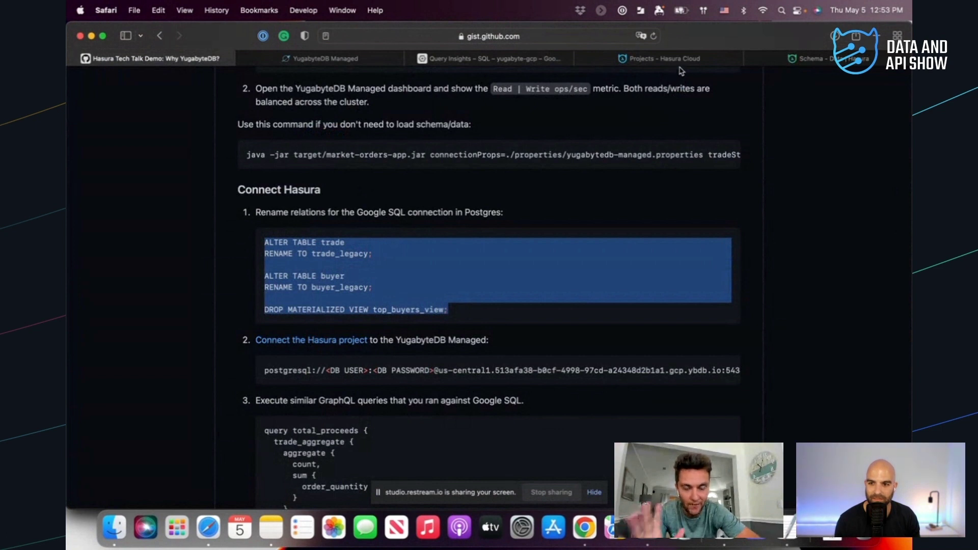
mouse_move(546, 63)
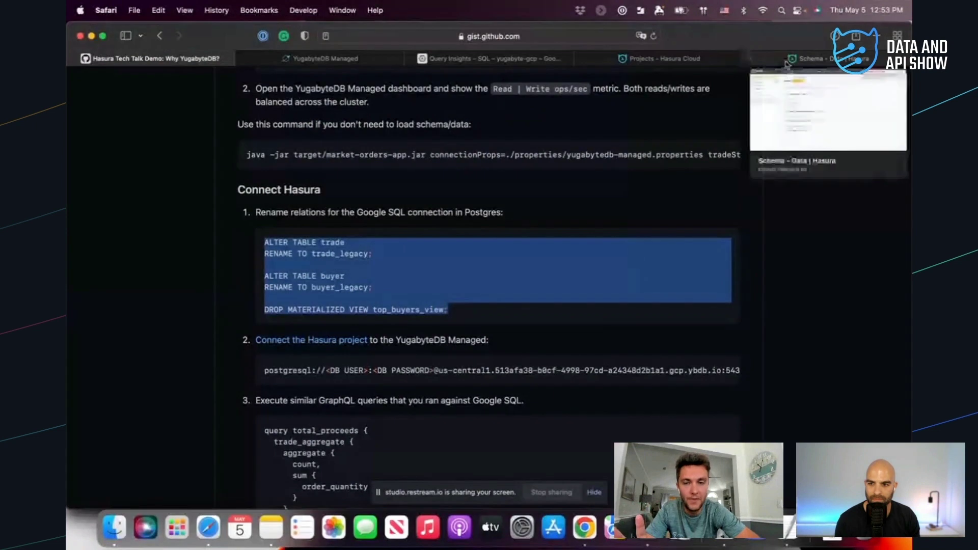
Run the copied SQL on postgres-gcp in Hasura, renaming trade to trade_legacy and buyer to buyer_legacy and dropping top_buyers_view
click(814, 58)
click(116, 159)
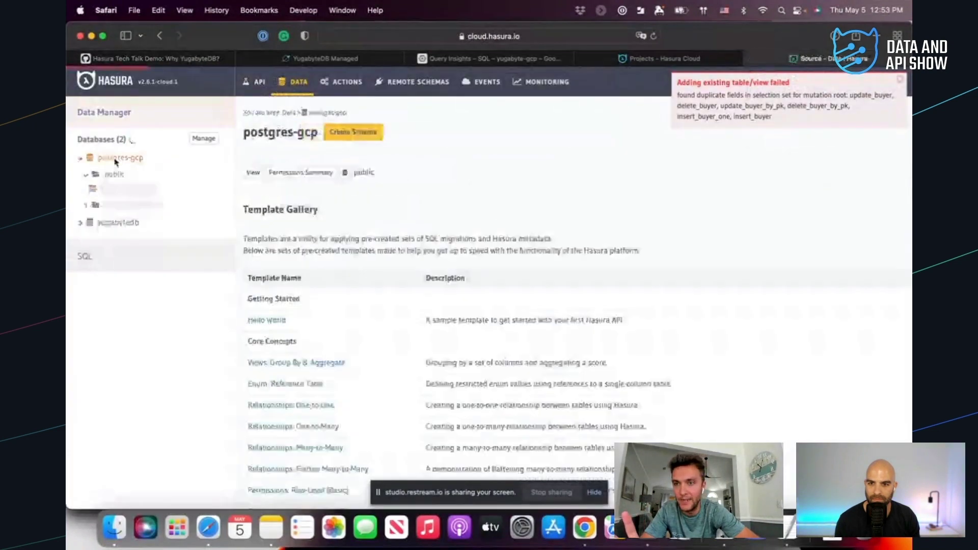
click(83, 256)
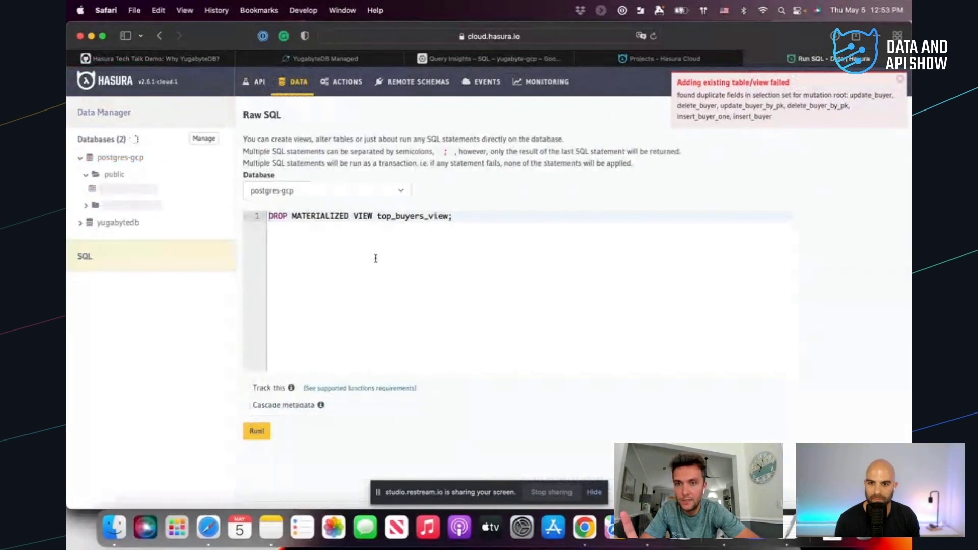
click(351, 193)
click(485, 227)
drag(485, 227, 251, 214)
key(super+v)
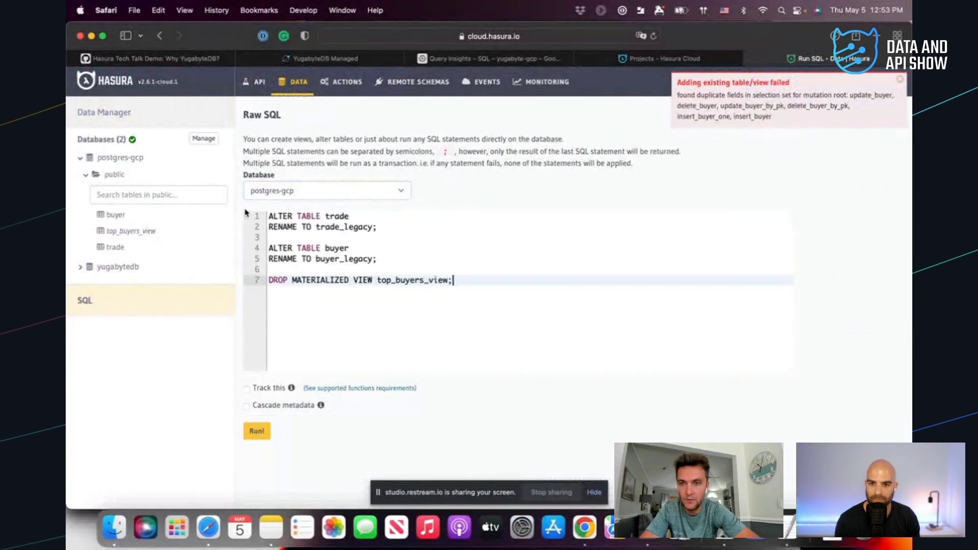
click(340, 216)
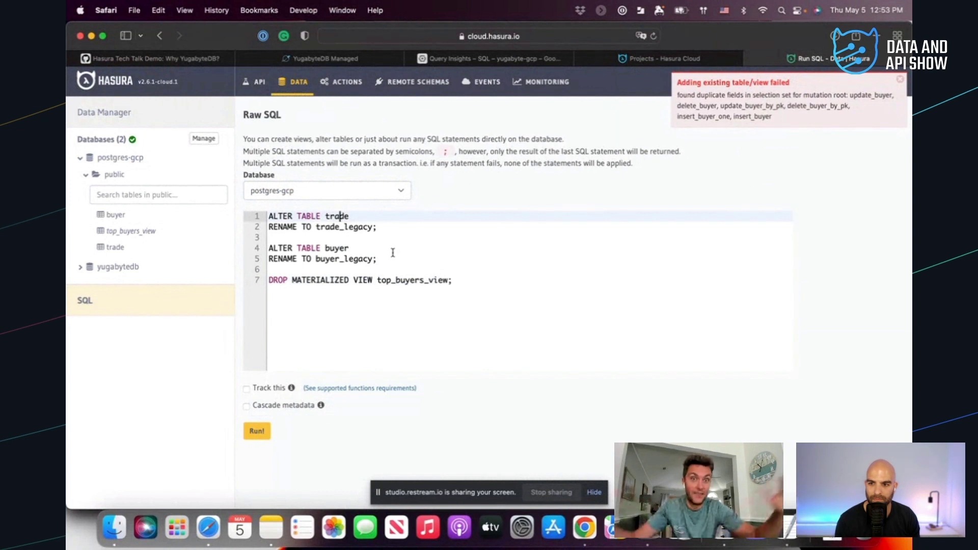
click(900, 82)
drag(465, 280, 220, 222)
click(257, 430)
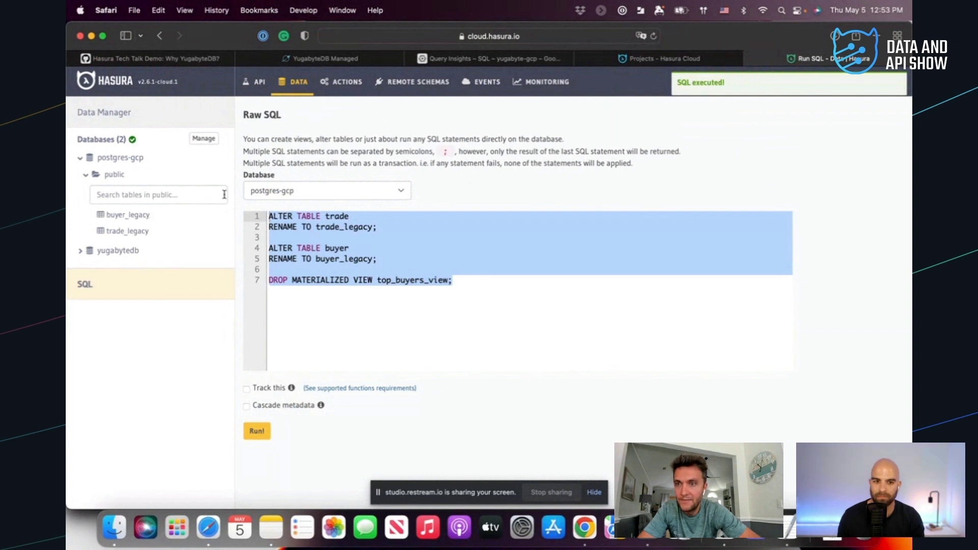
Track all untracked tables and views in yugabytedb's public schema, dismiss the error notice, and reopen the schema
click(127, 251)
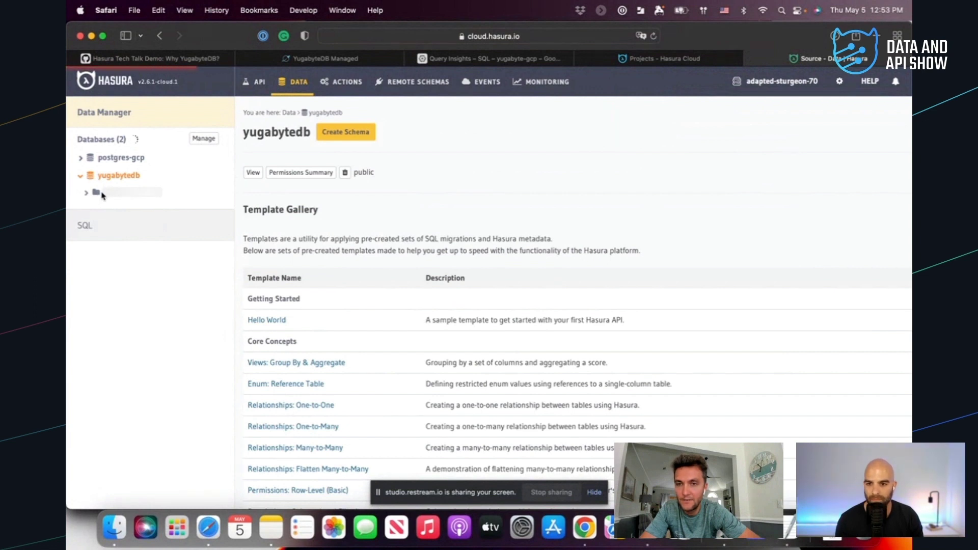
click(103, 195)
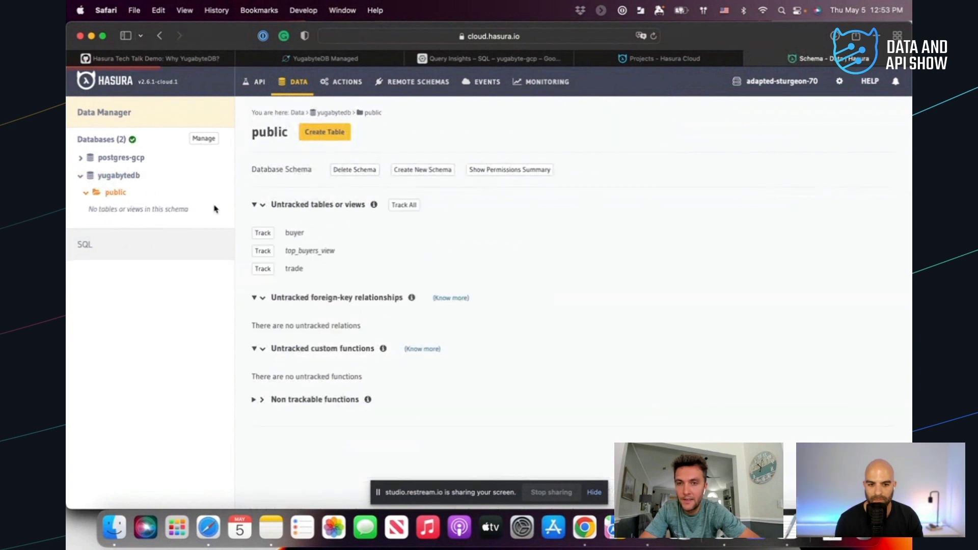
click(403, 205)
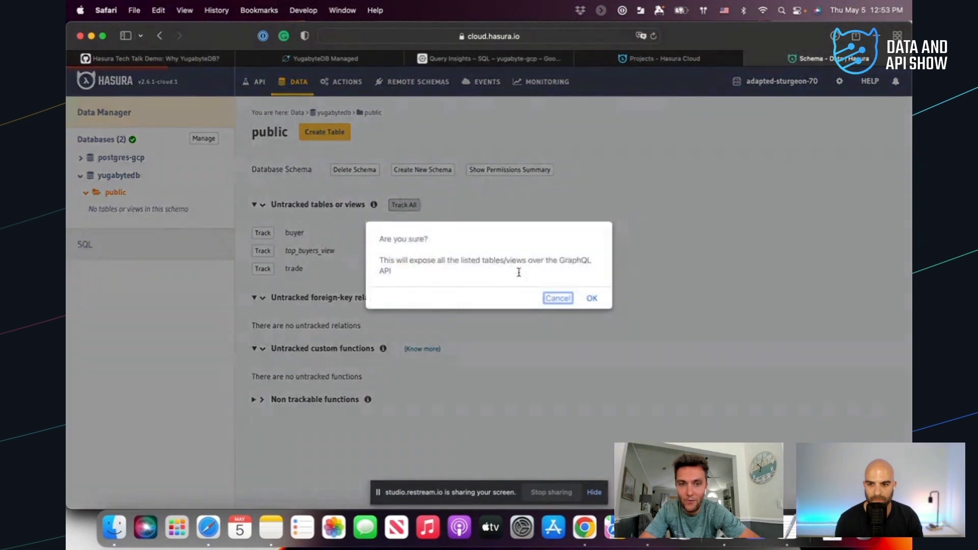
click(592, 298)
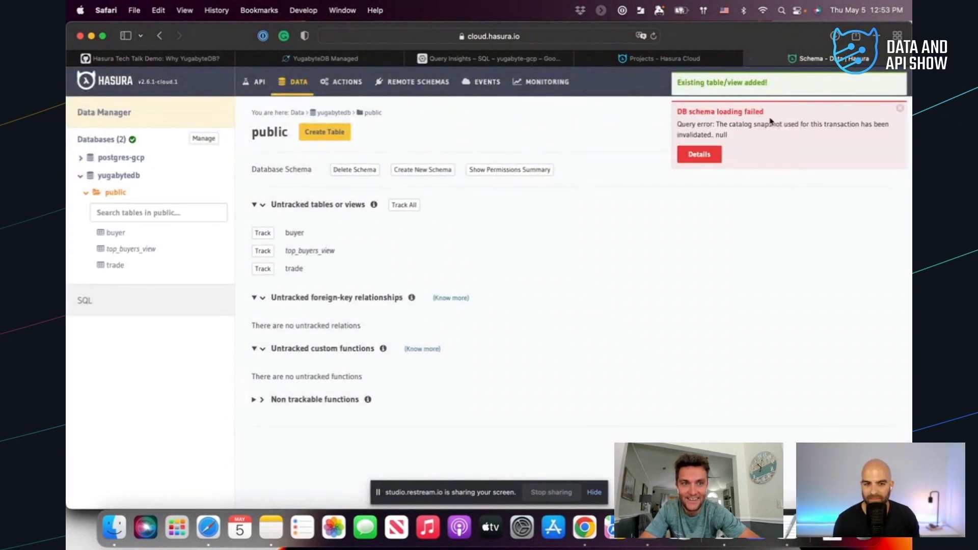
click(899, 111)
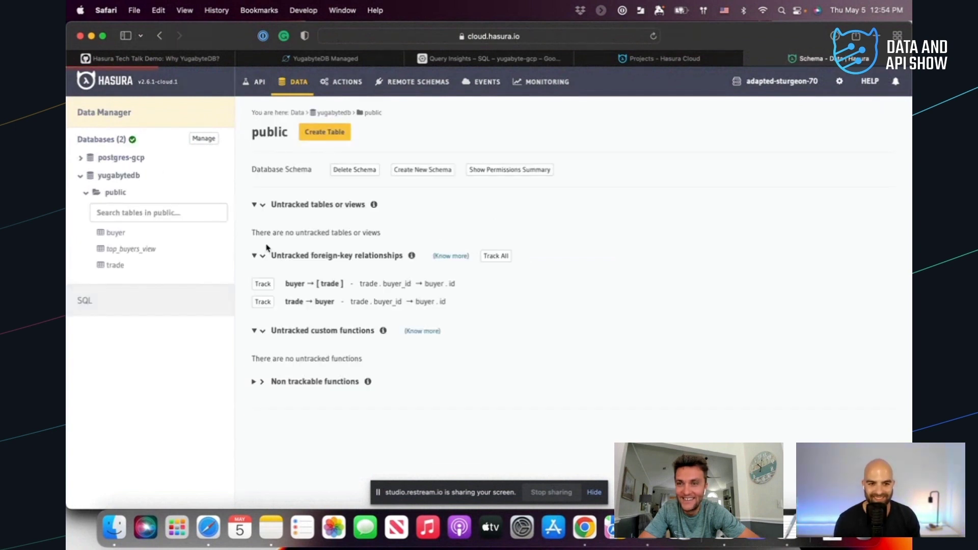
click(119, 194)
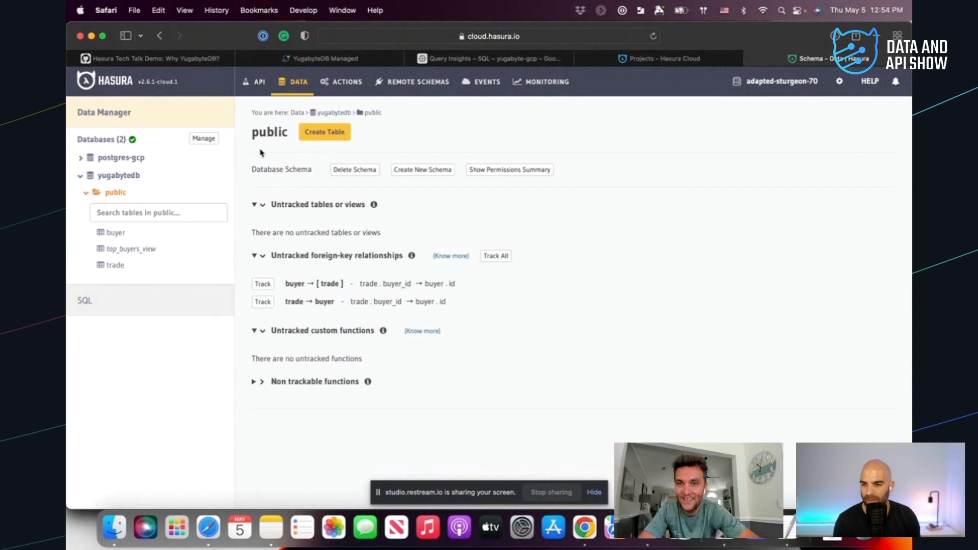
drag(298, 229, 253, 255)
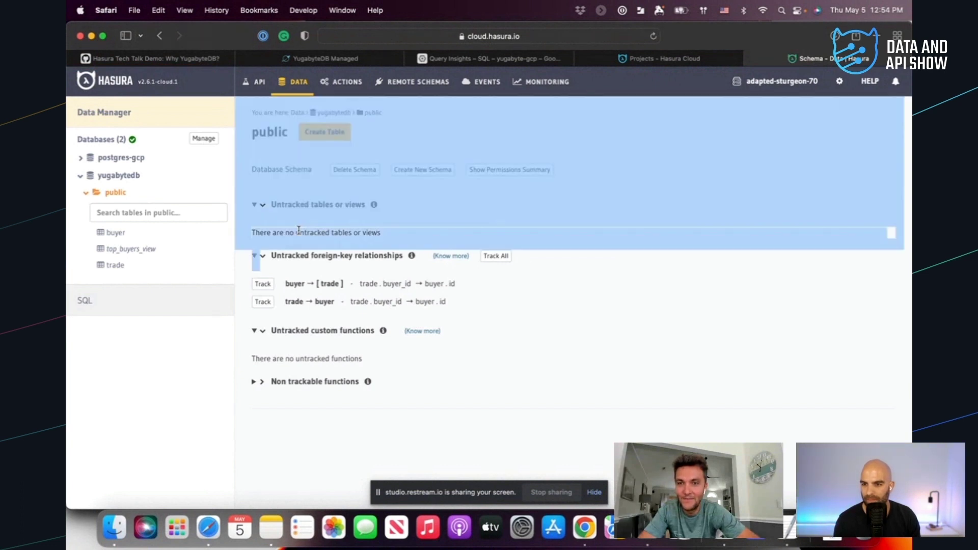
Run the top_buyers query in Hasura's GraphiQL explorer, look through the results, and run it again
click(256, 83)
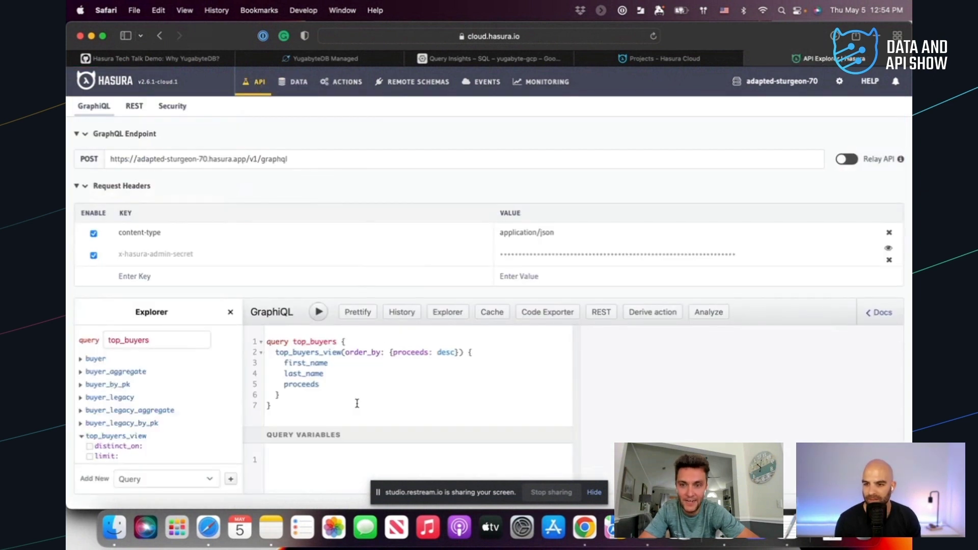
drag(305, 403, 279, 371)
key(cmd+a)
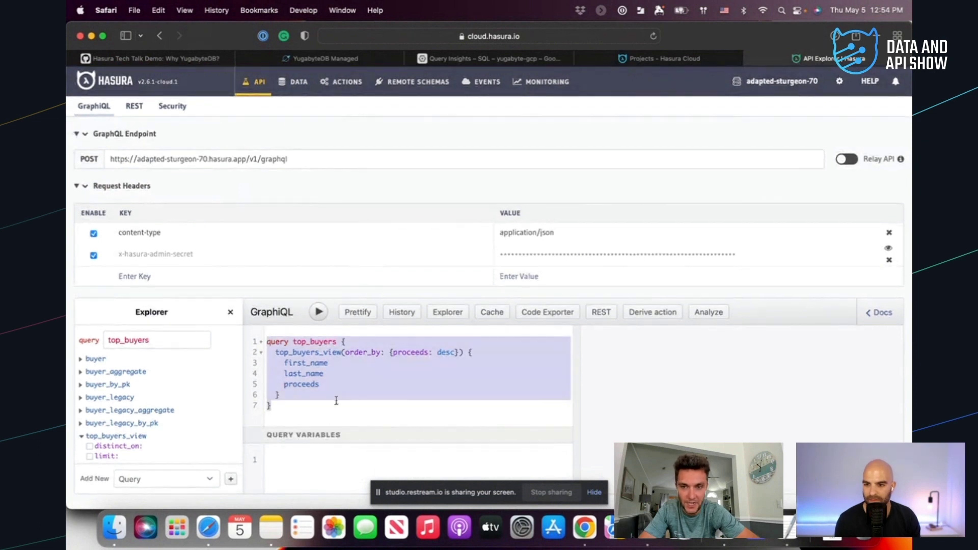
click(357, 413)
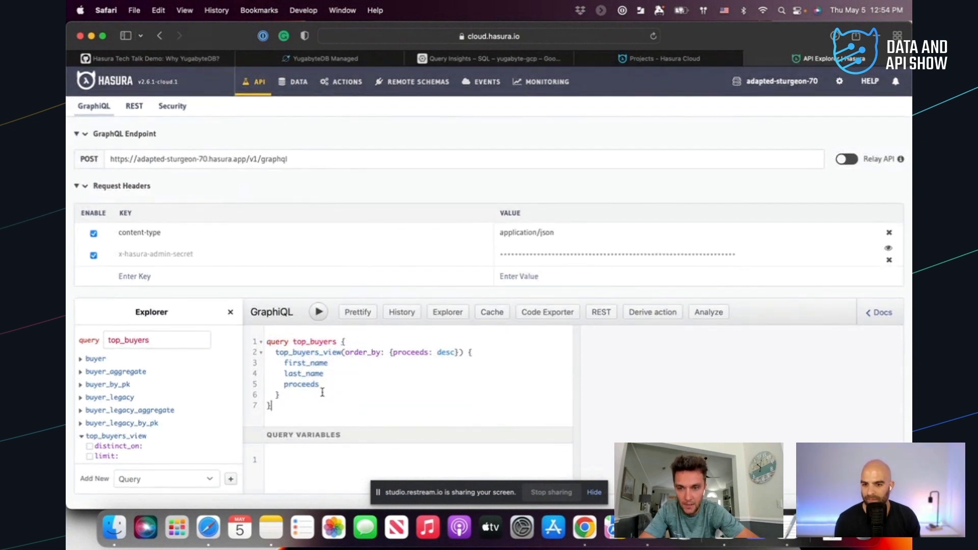
mouse_move(316, 385)
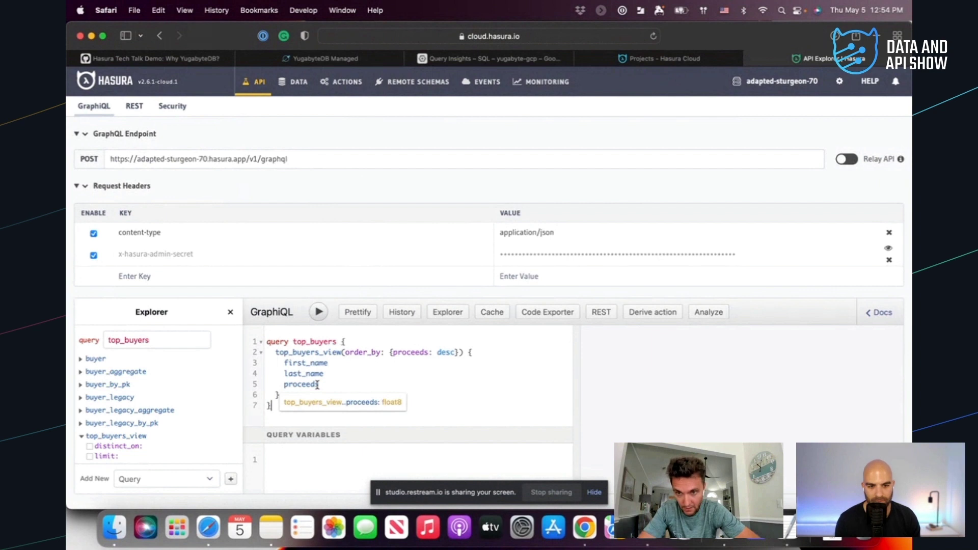
click(342, 363)
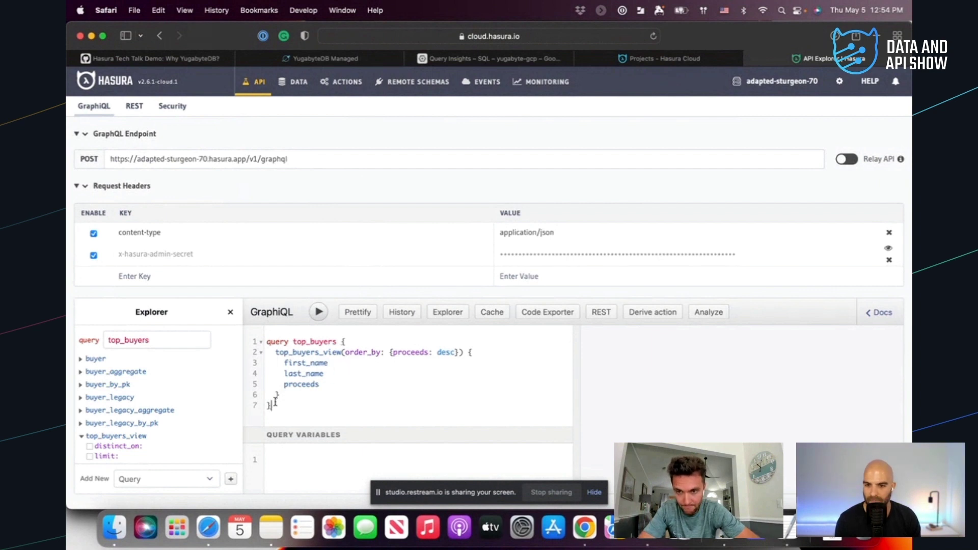
drag(275, 402, 258, 329)
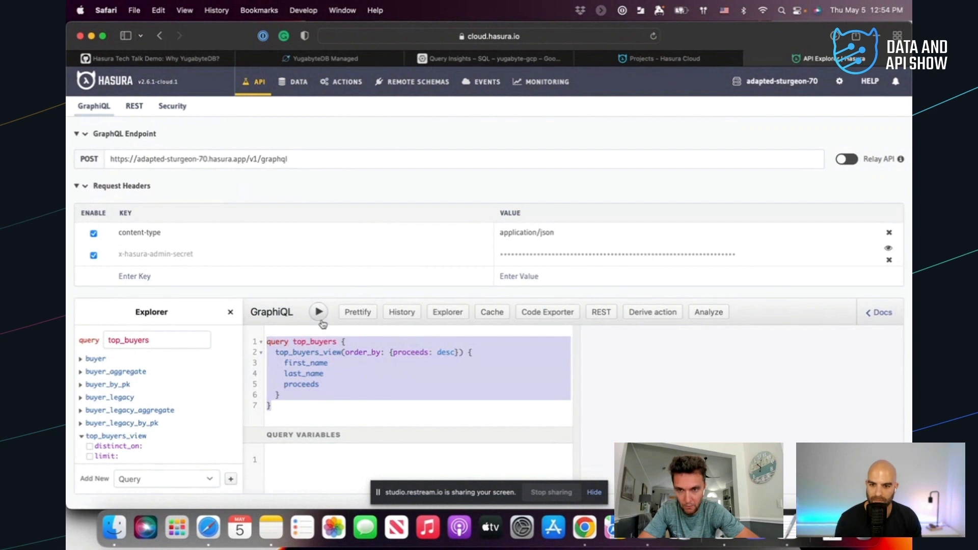
click(319, 312)
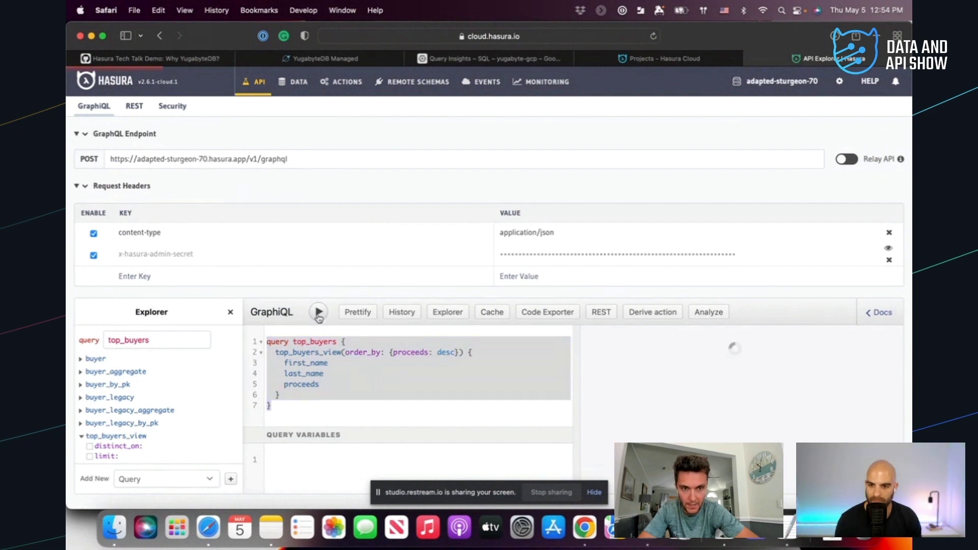
scroll(636, 408, down, 3)
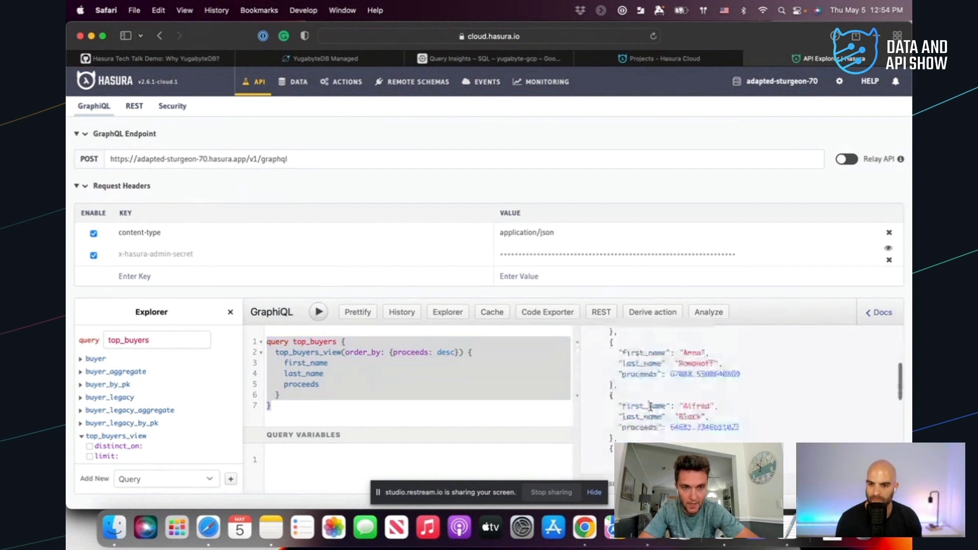
scroll(638, 422, up, 3)
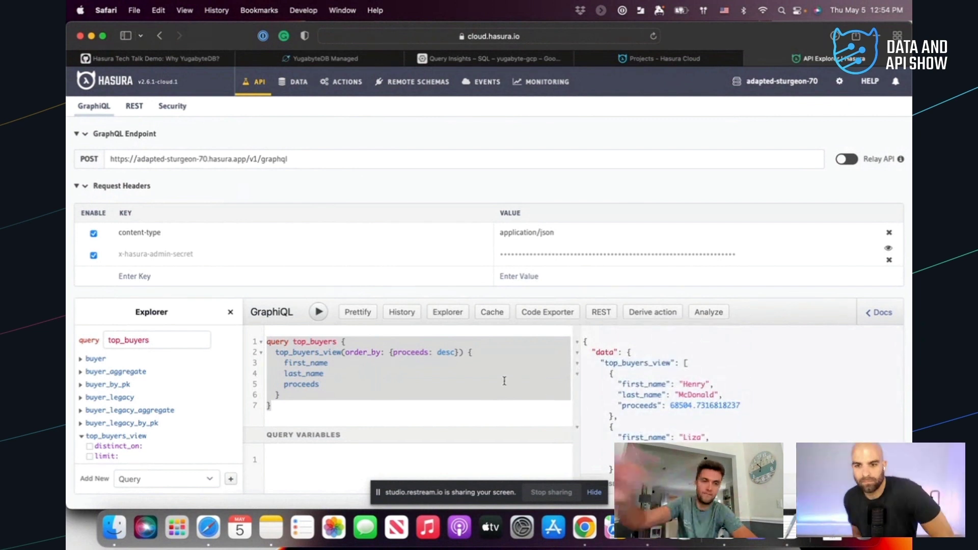
click(320, 313)
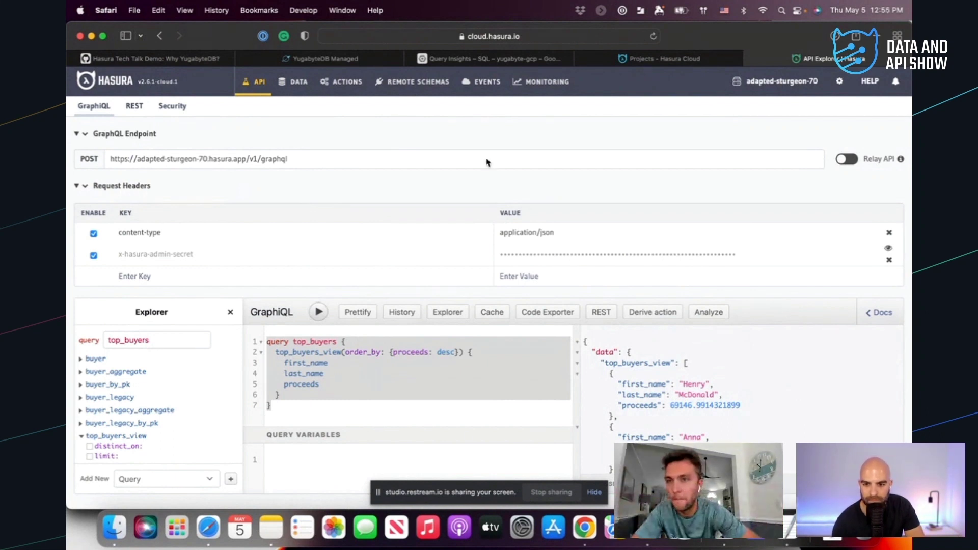
Switch to the demo gist and look up the GraphQL queries in its Connect Hasura section
click(198, 58)
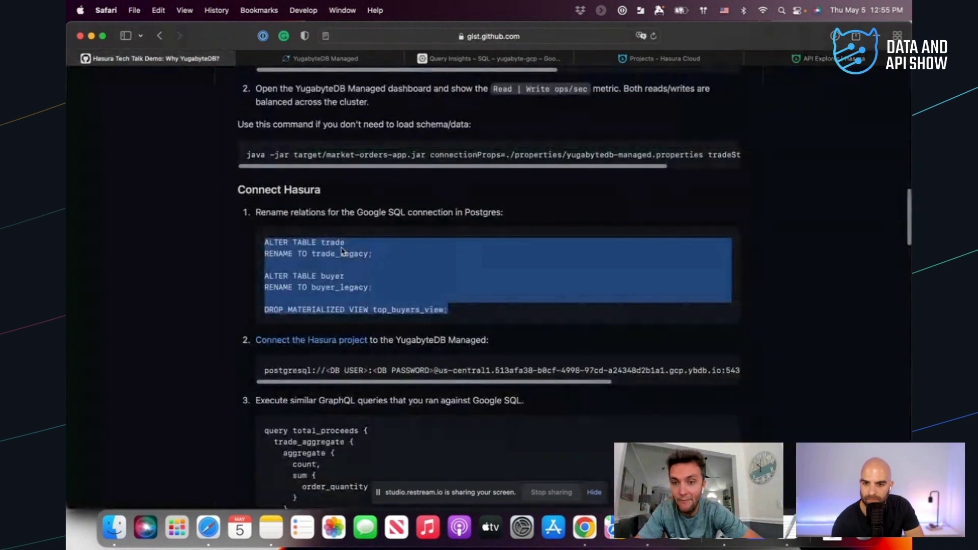
scroll(342, 251, down, 2)
scroll(340, 251, down, 2)
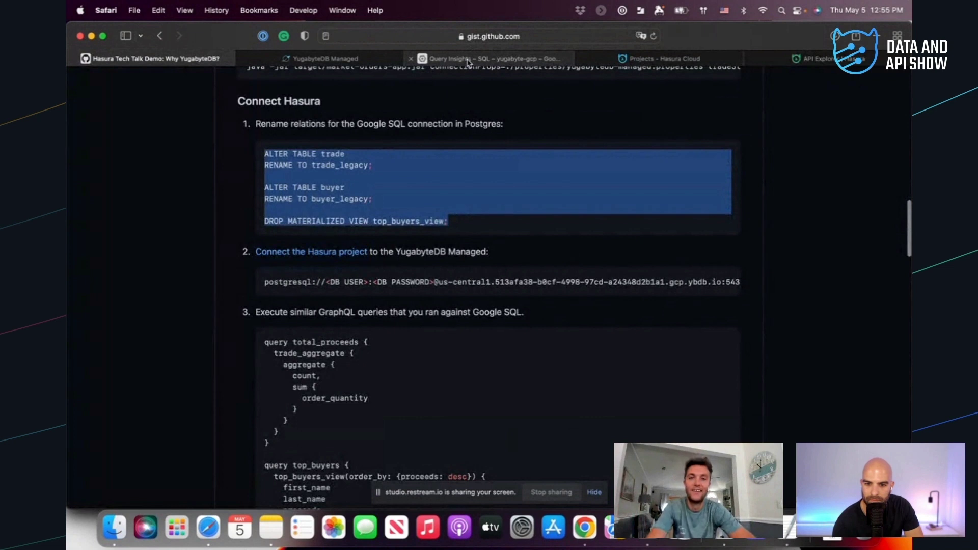
Look up the Join Postgres and YugabyteDB section in the demo gist
mouse_move(467, 61)
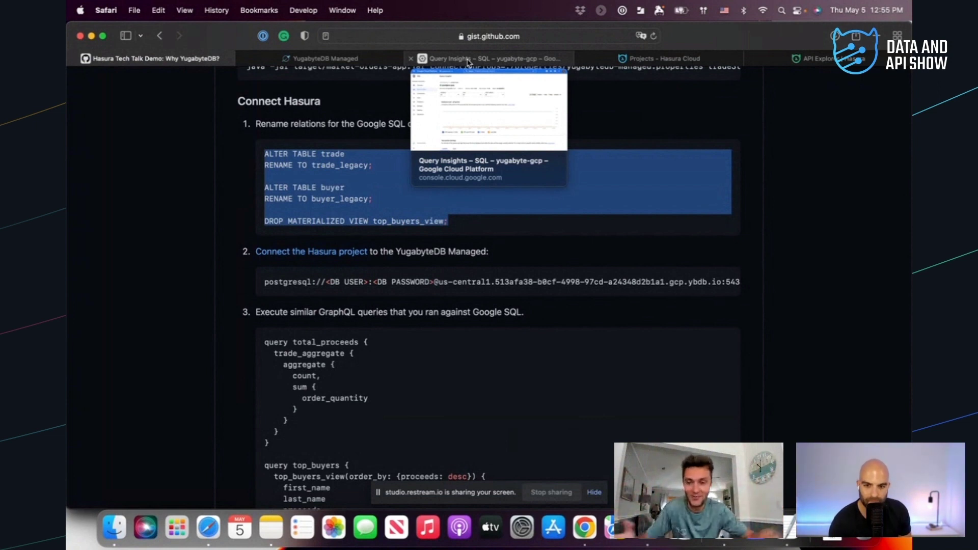
click(572, 316)
scroll(574, 317, down, 3)
scroll(573, 317, down, 12)
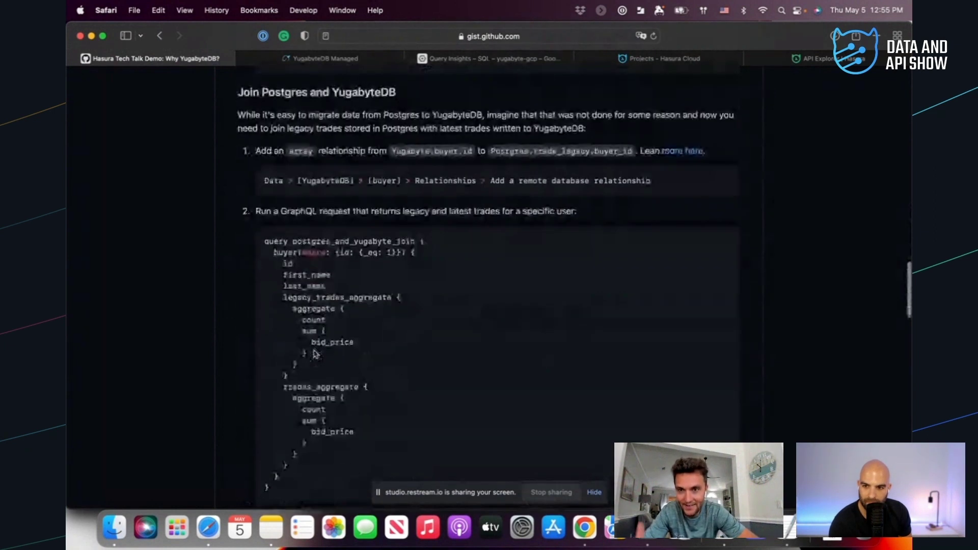
scroll(314, 354, up, 5)
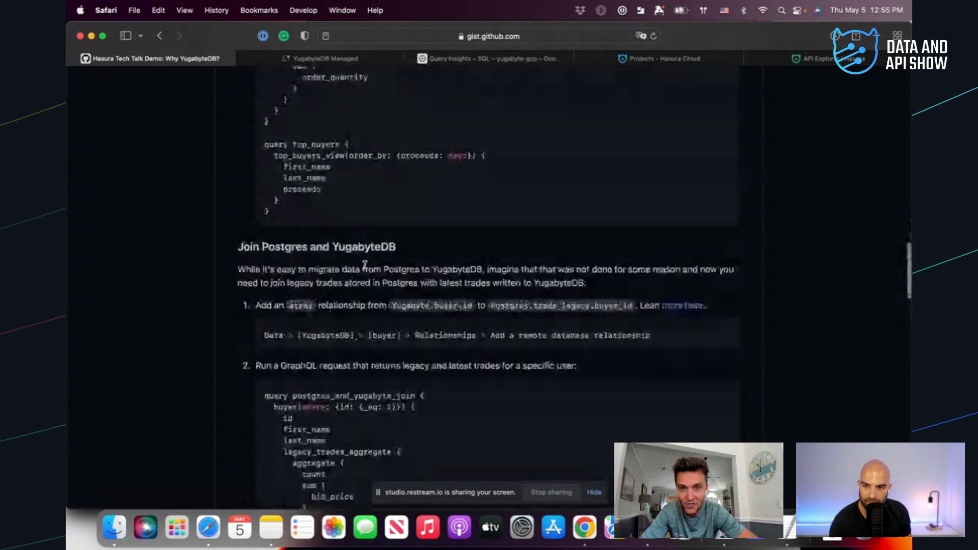
Switch to the Hasura console and view yugabytedb's public schema, locating the buyer table
click(650, 58)
click(813, 58)
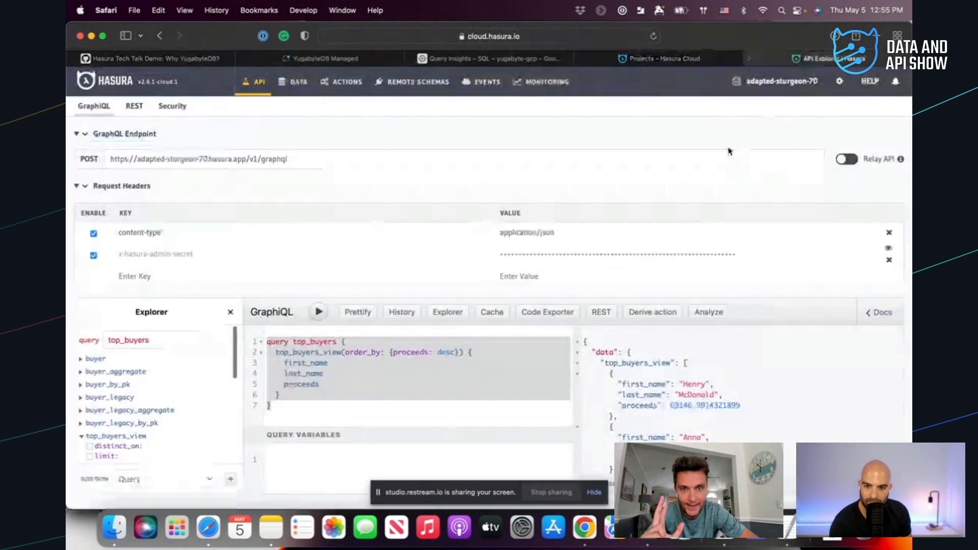
click(292, 83)
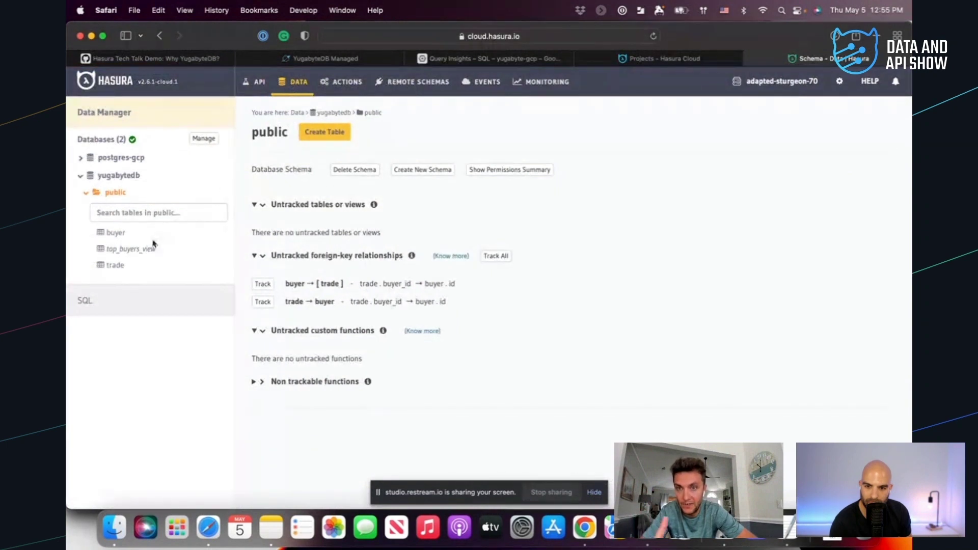
click(117, 235)
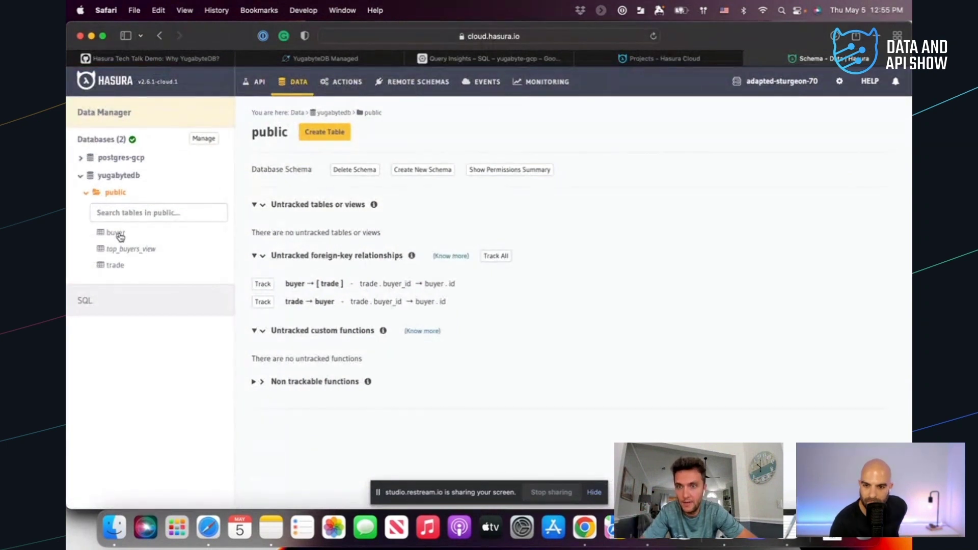
Return to the demo gist and examine the postgres_and_yugabyte_join query, including its legacy_trades_aggregate and trades_aggregate parts
click(207, 61)
scroll(443, 269, down, 4)
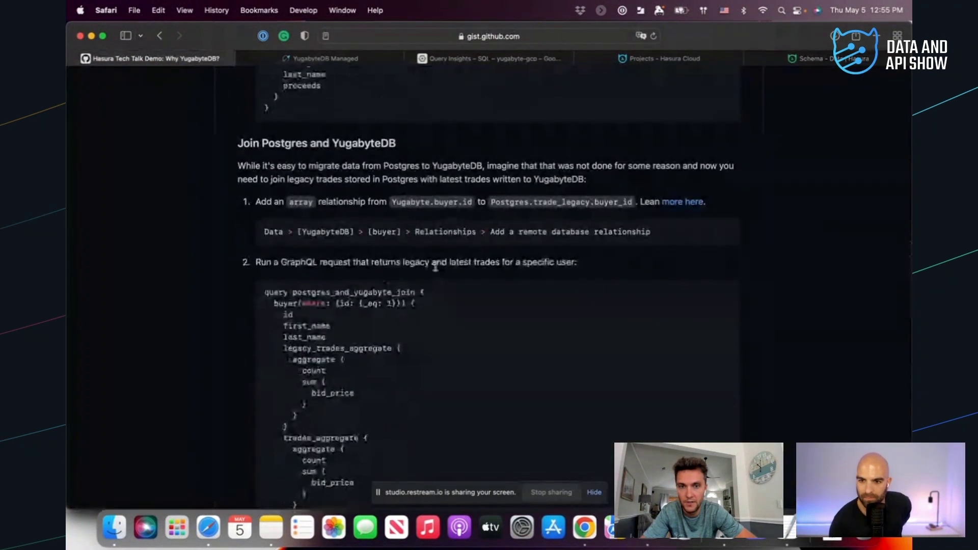
scroll(476, 265, down, 2)
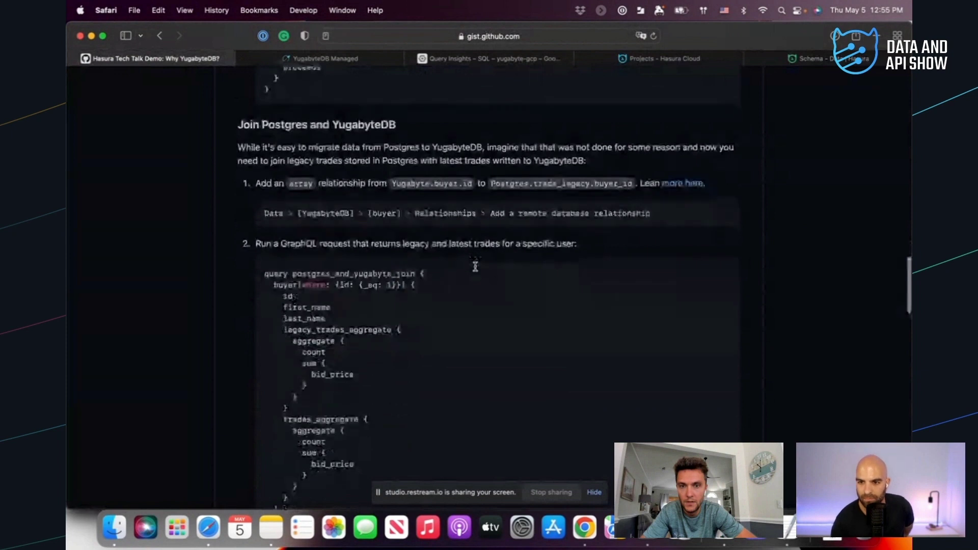
scroll(322, 283, down, 2)
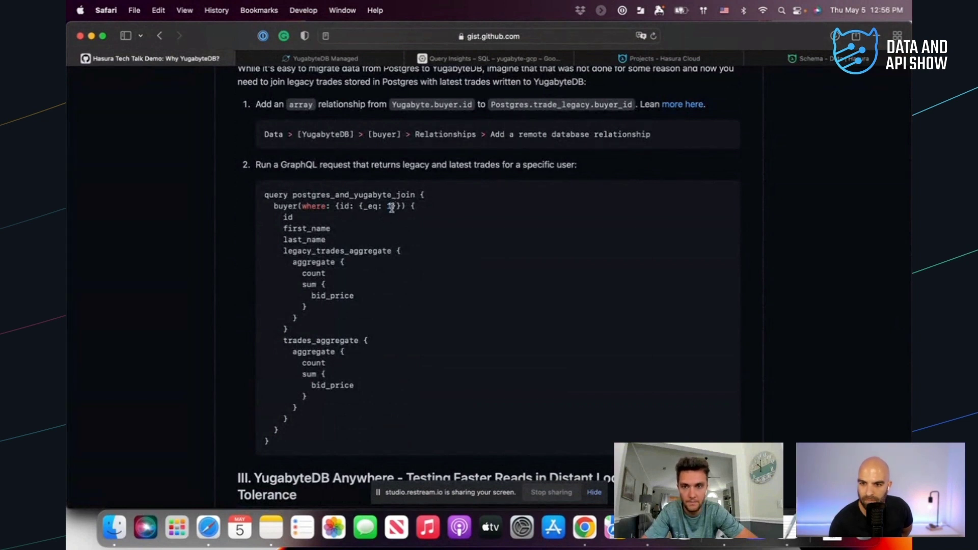
triple_click(341, 251)
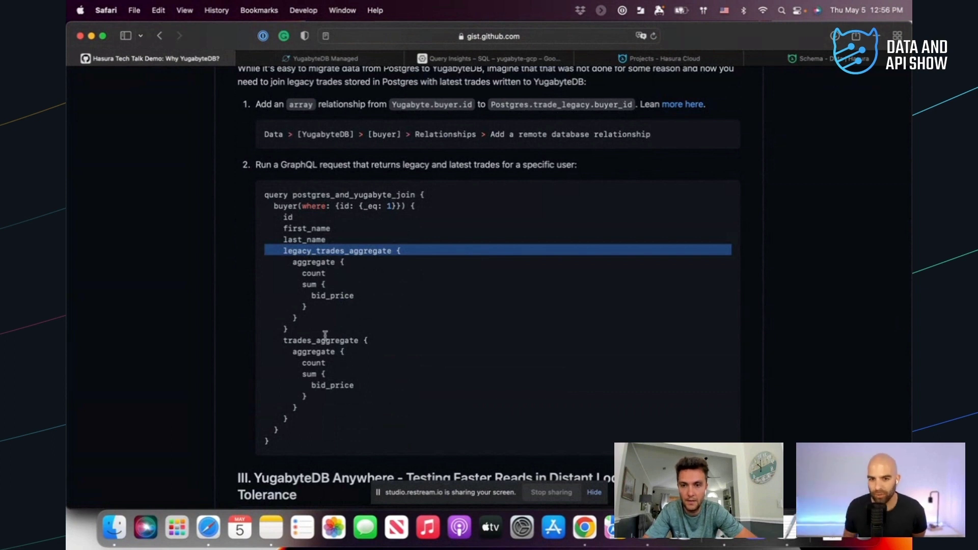
double_click(333, 351)
triple_click(338, 340)
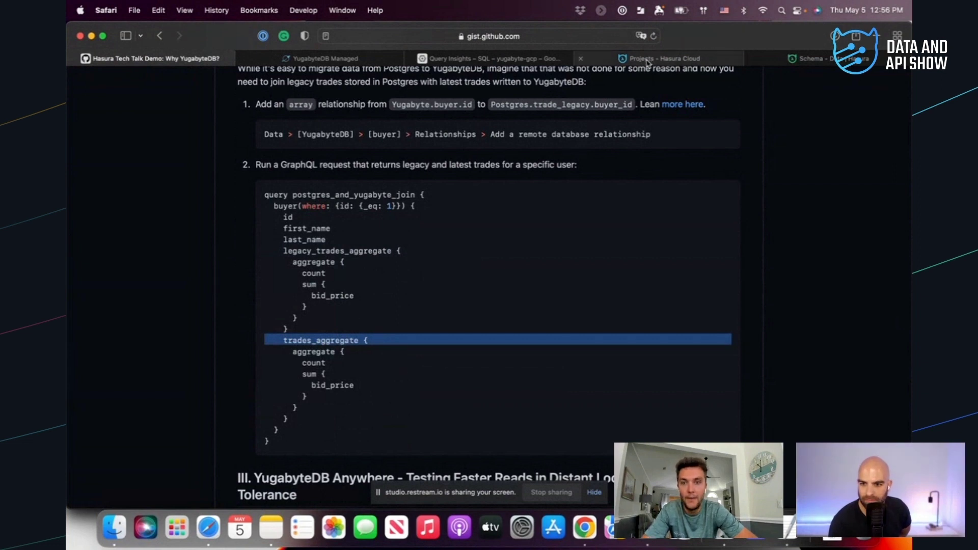
click(332, 350)
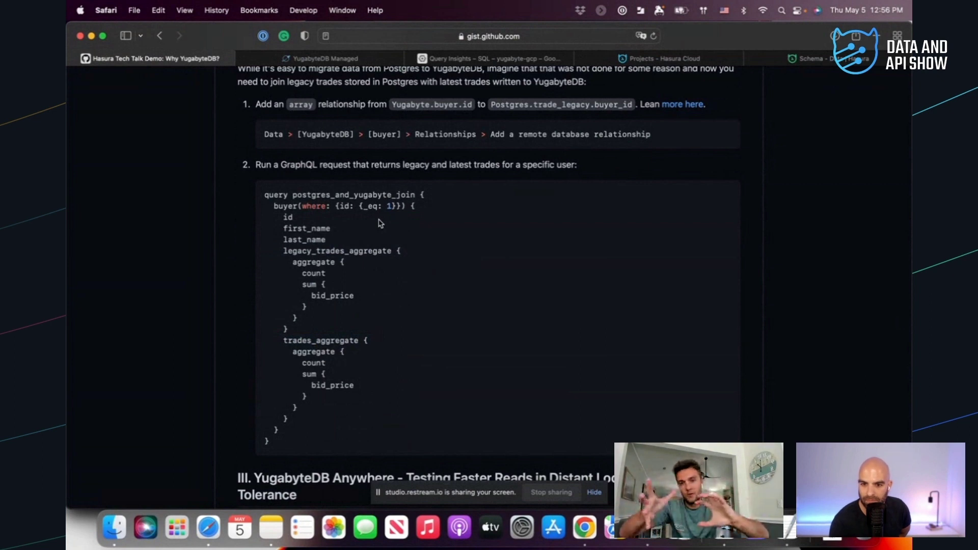
Switch back to the Hasura console and open the relationships of yugabytedb's buyer table
click(656, 58)
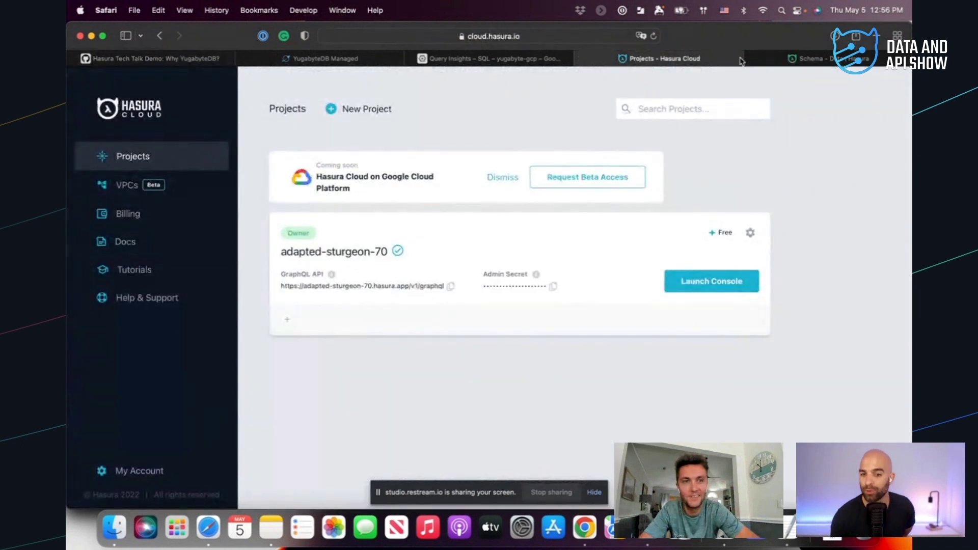
click(810, 58)
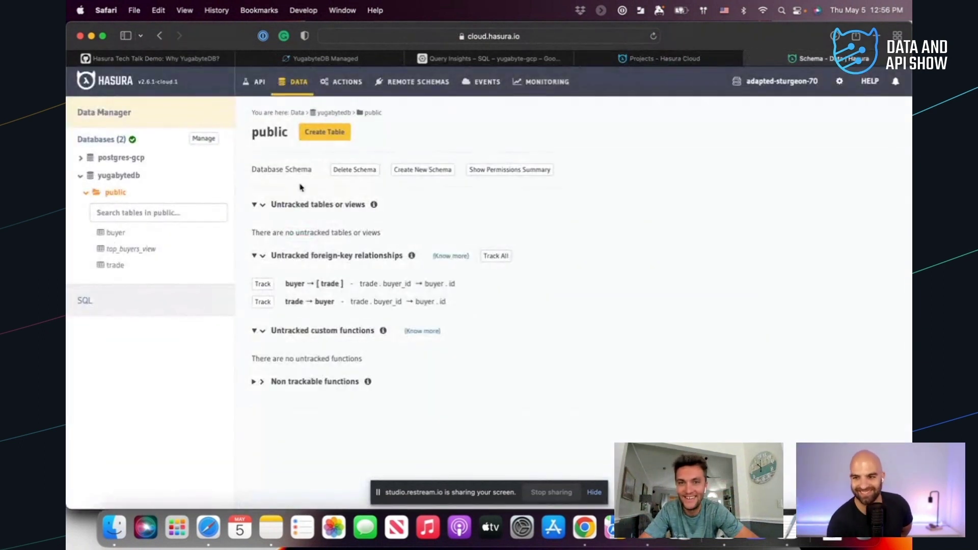
click(117, 233)
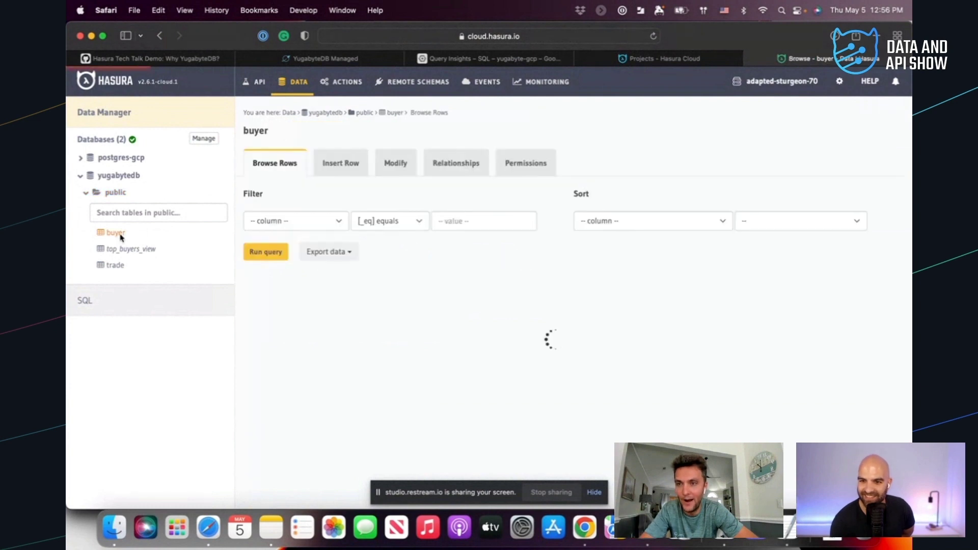
click(462, 169)
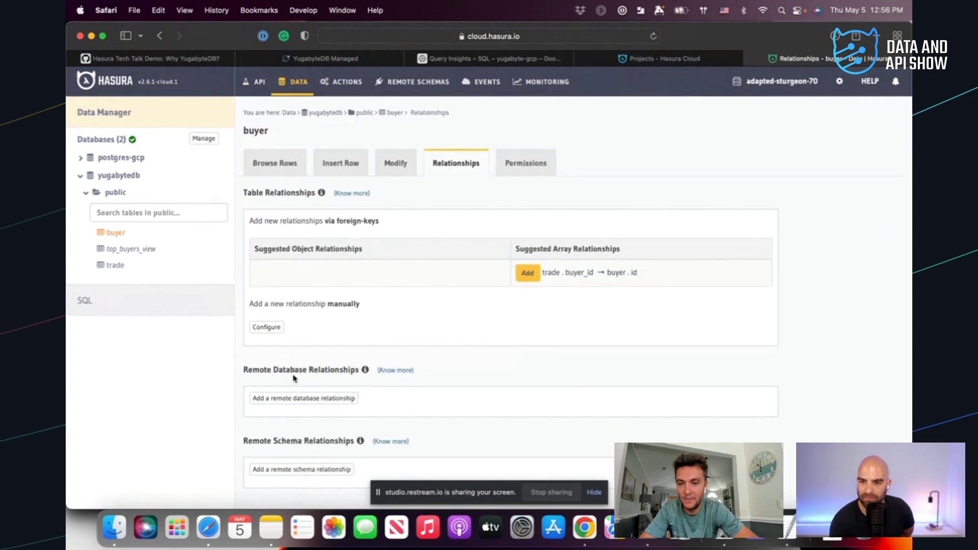
Start a remote database relationship on buyer, with type Array Relationship and the name legacy_trades
click(317, 399)
scroll(403, 393, down, 4)
click(380, 284)
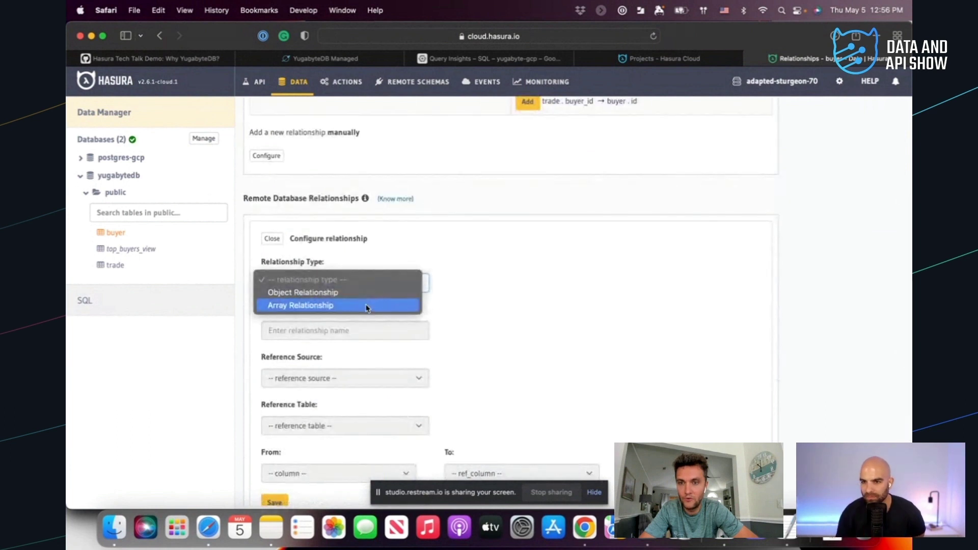
click(366, 306)
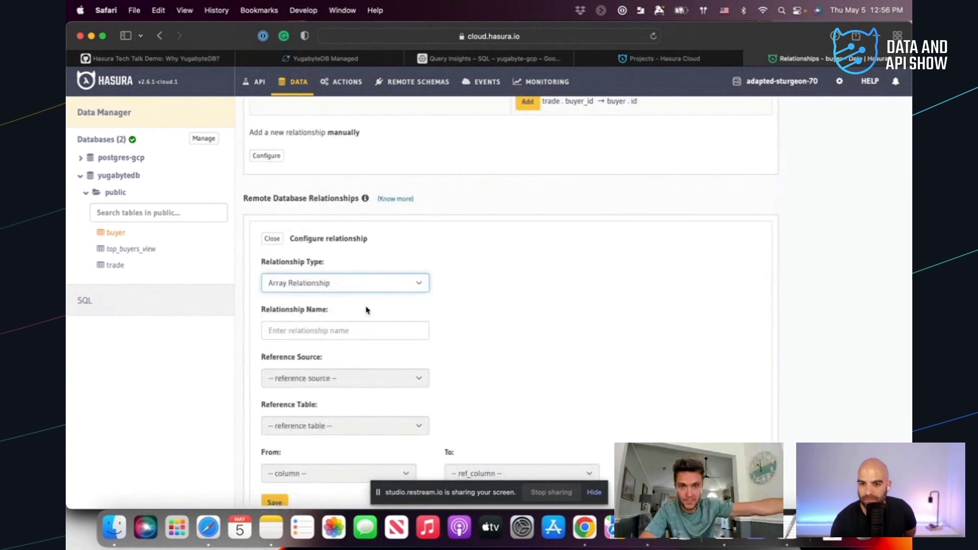
scroll(366, 308, down, 2)
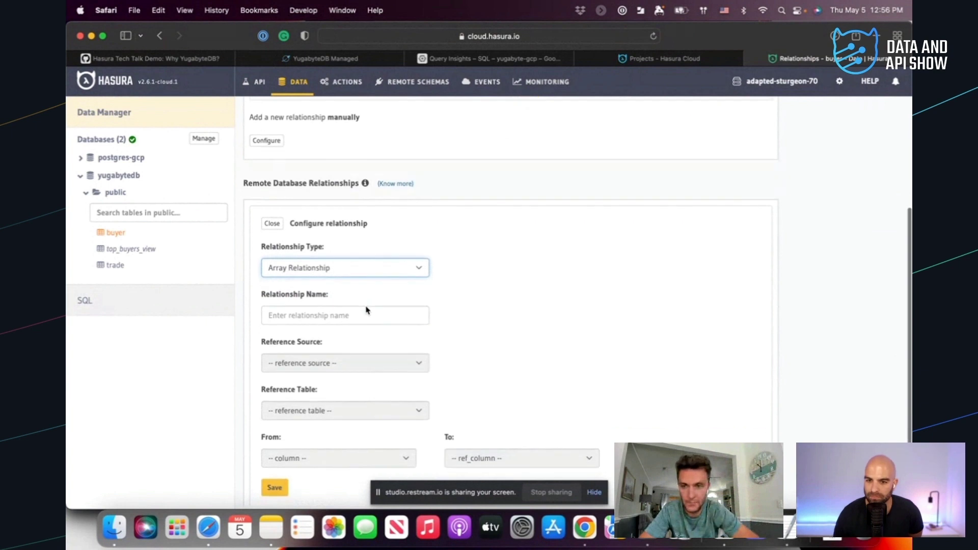
click(334, 291)
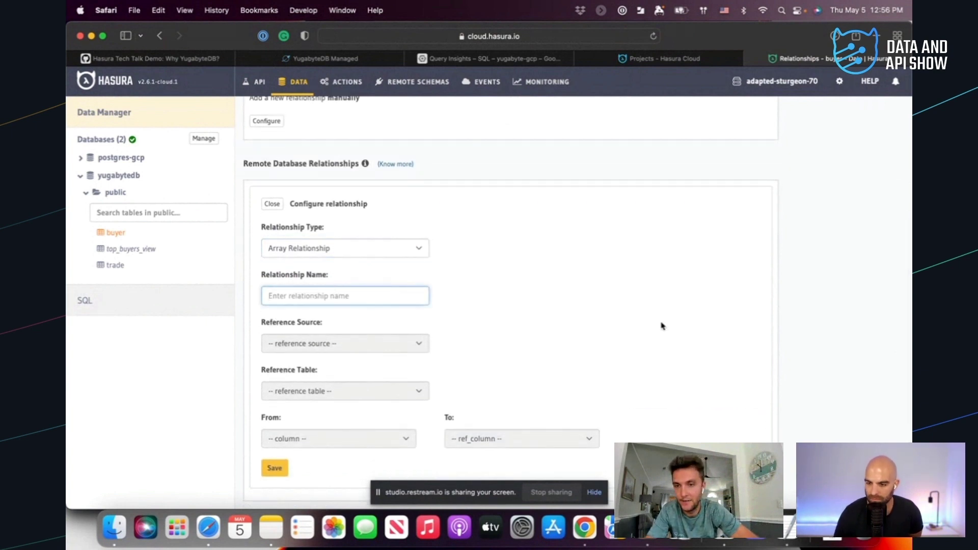
text(legacy_trades)
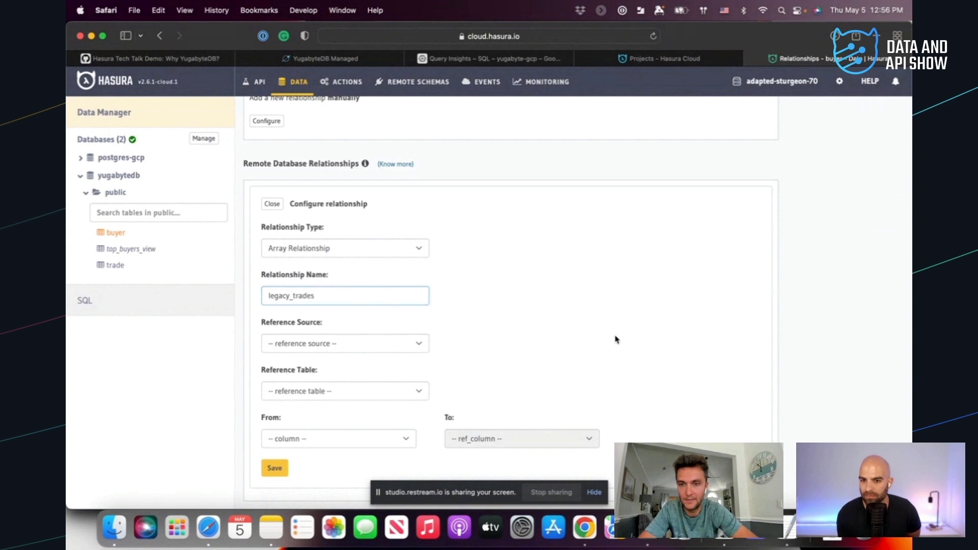
Set the relationship's reference source to postgres-gcp and its reference table to trade_legacy
scroll(445, 303, down, 3)
click(397, 294)
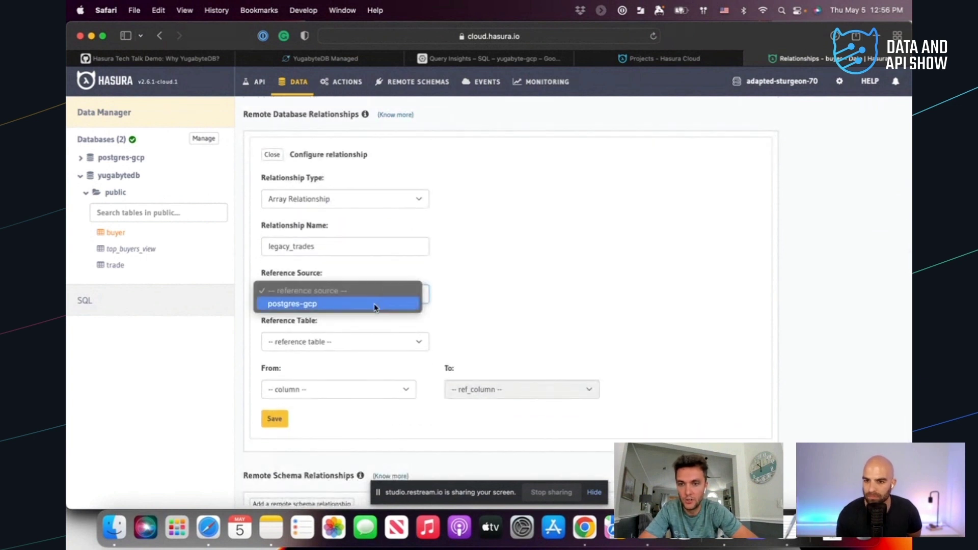
click(375, 304)
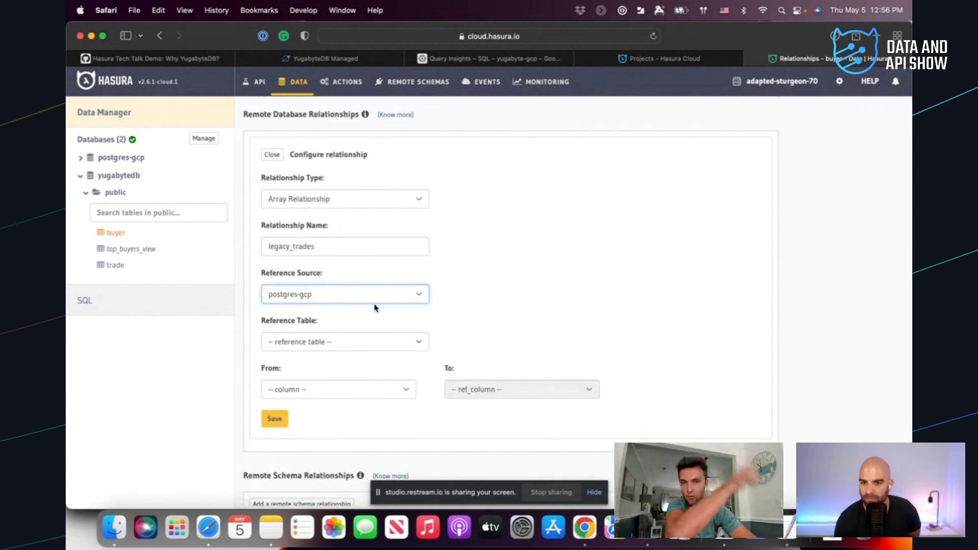
click(371, 341)
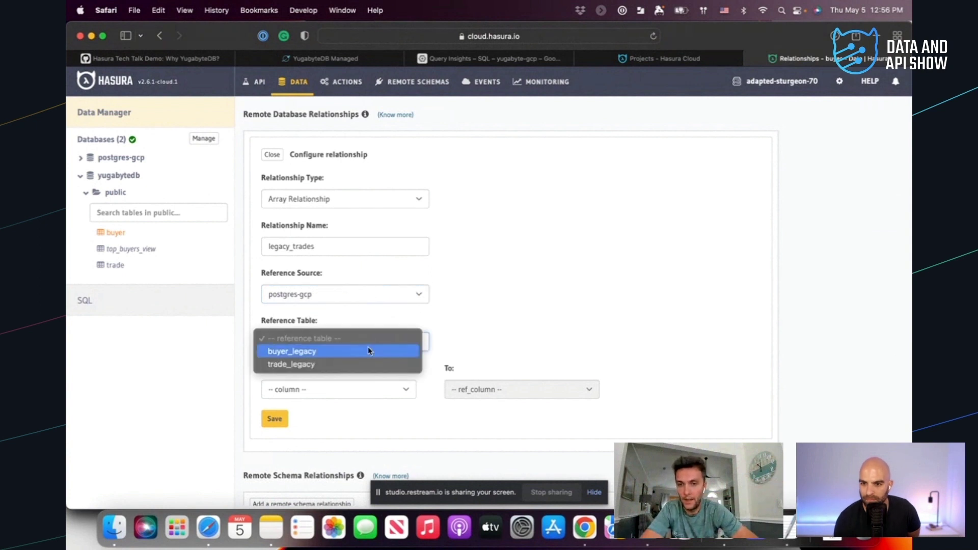
click(365, 364)
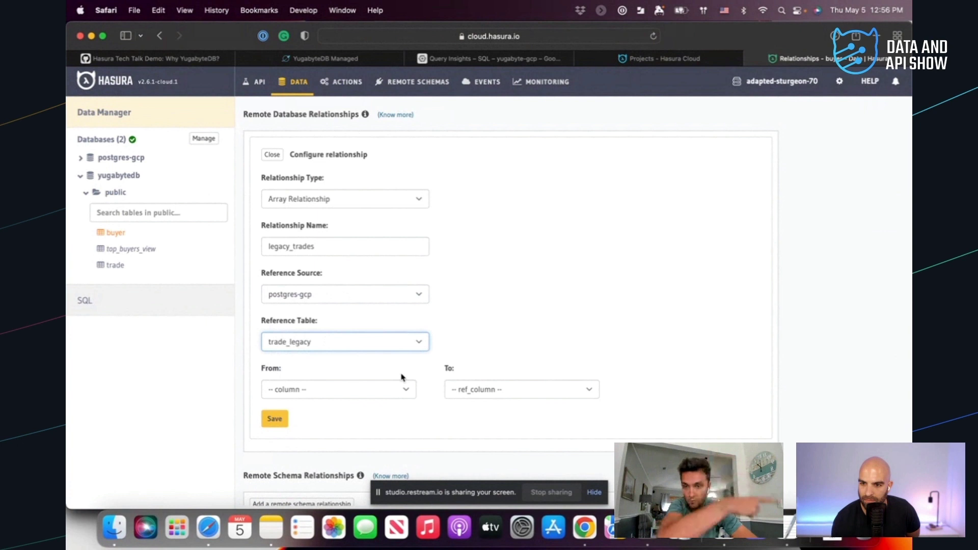
Map the id column to buyer_id, save the remote relationship, and check its listed entry
click(397, 390)
click(358, 402)
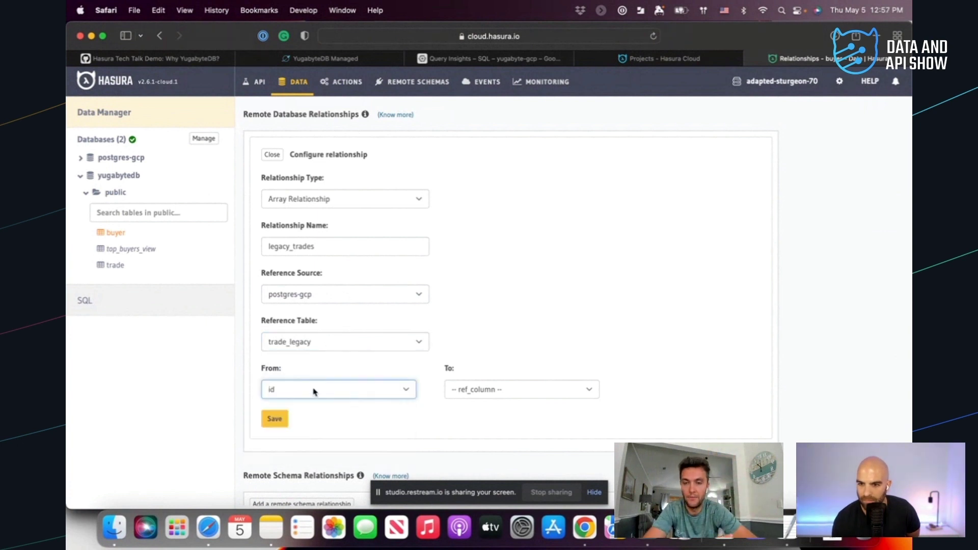
click(514, 387)
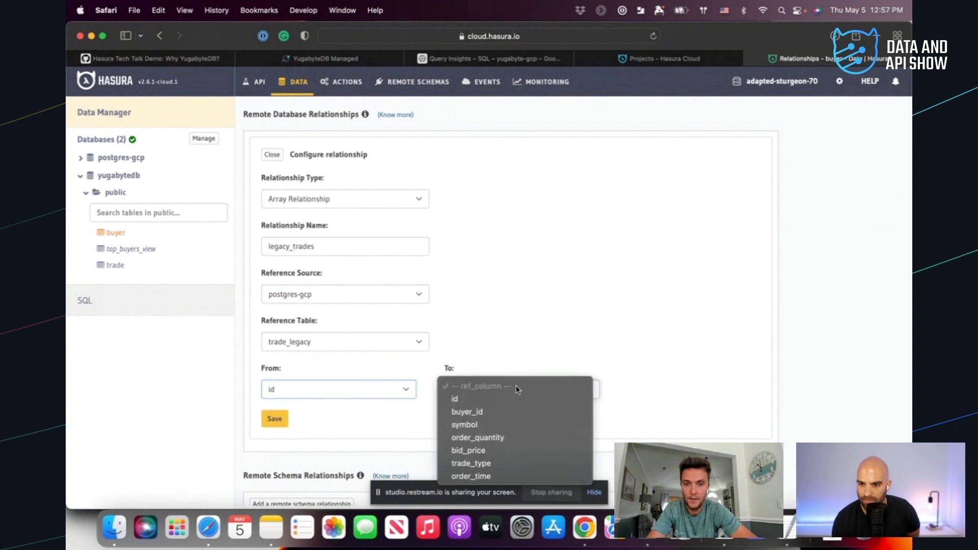
click(514, 410)
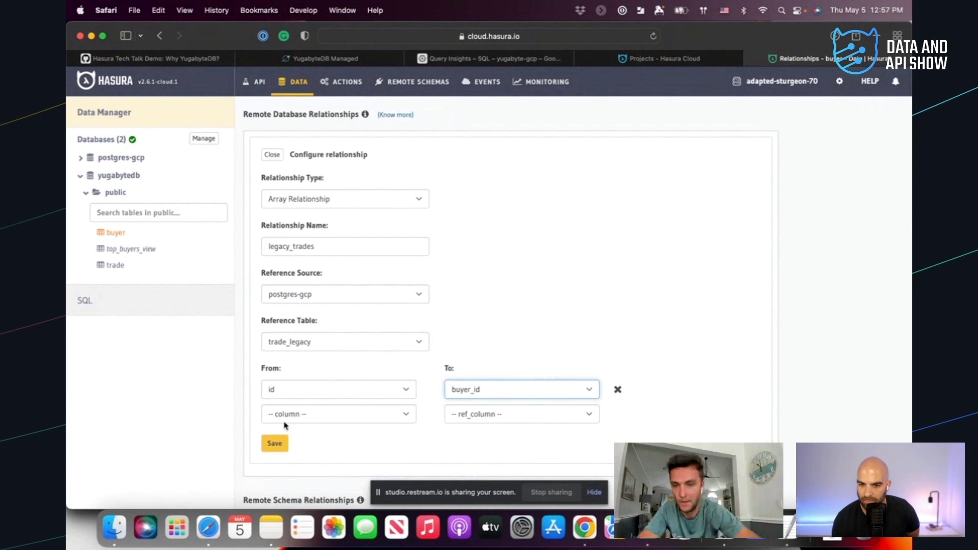
click(278, 441)
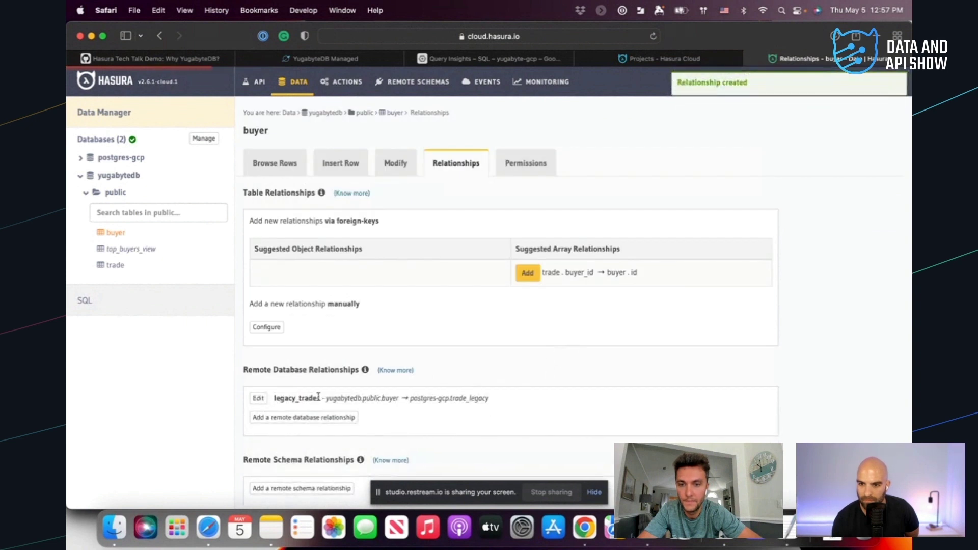
drag(326, 401, 512, 406)
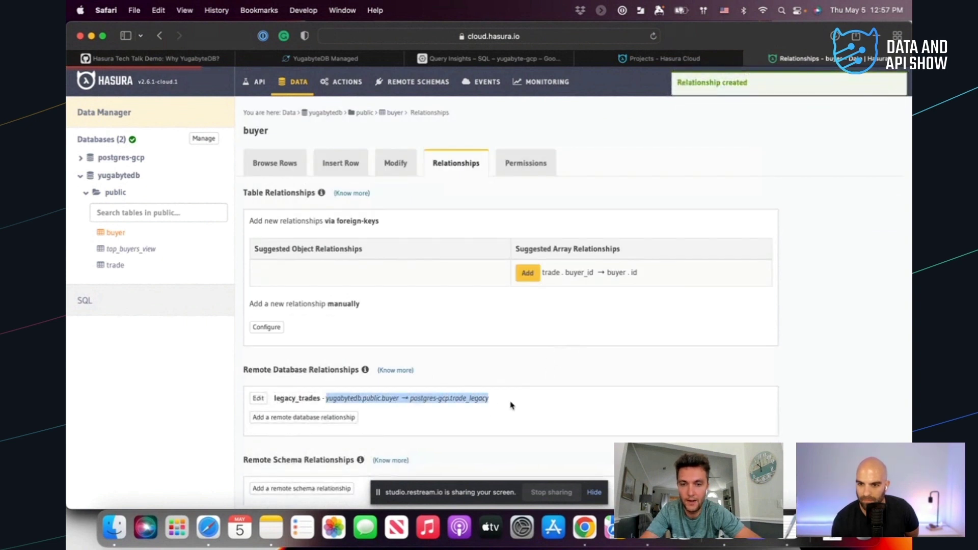
Open the GraphiQL explorer, clear the top_buyers query from the editor, and return to the start of the explorer's list
click(258, 82)
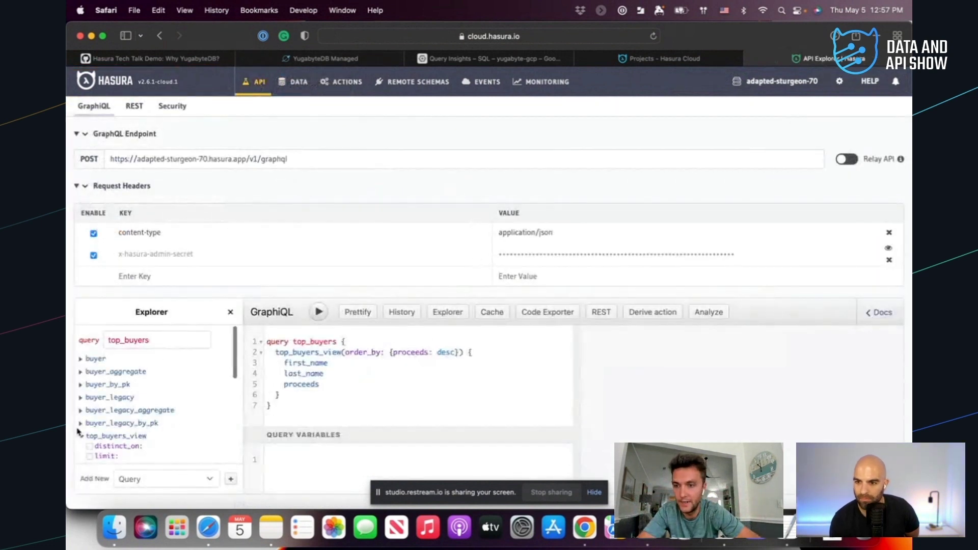
click(80, 437)
scroll(204, 405, down, 3)
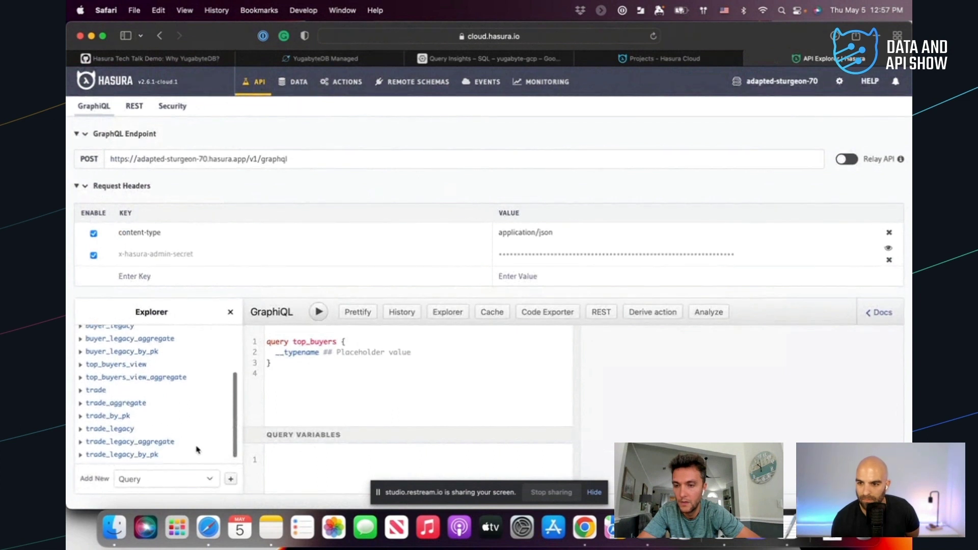
drag(275, 374, 253, 331)
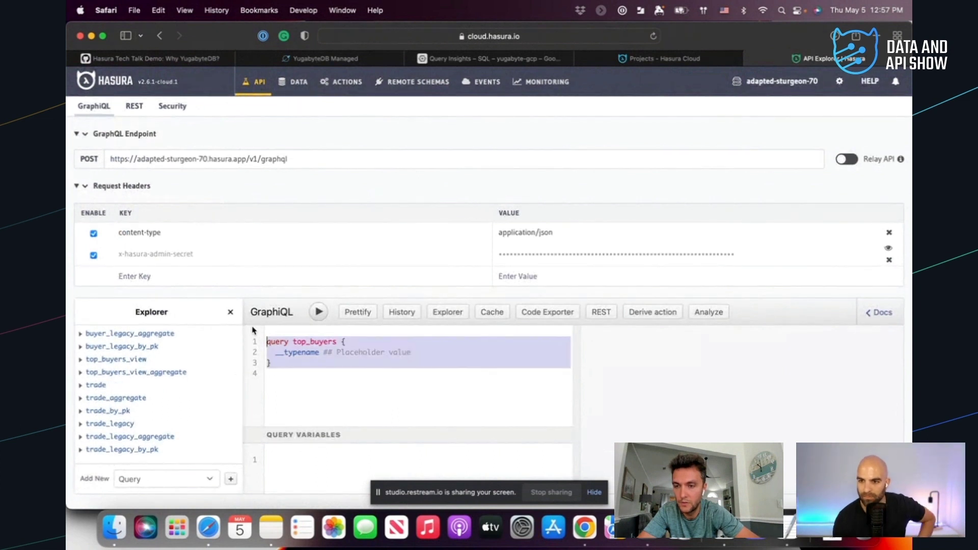
key(BackSpace)
scroll(143, 385, up, 3)
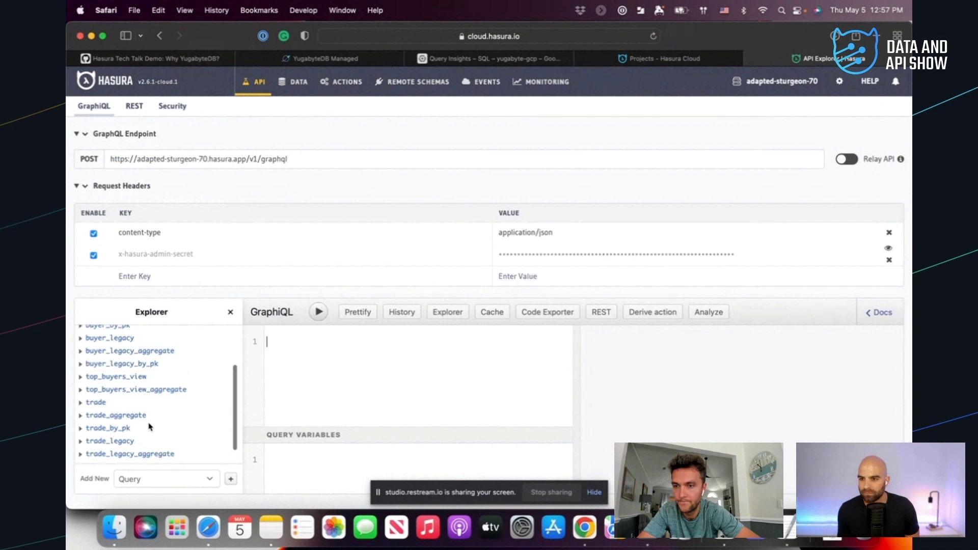
scroll(149, 426, up, 1)
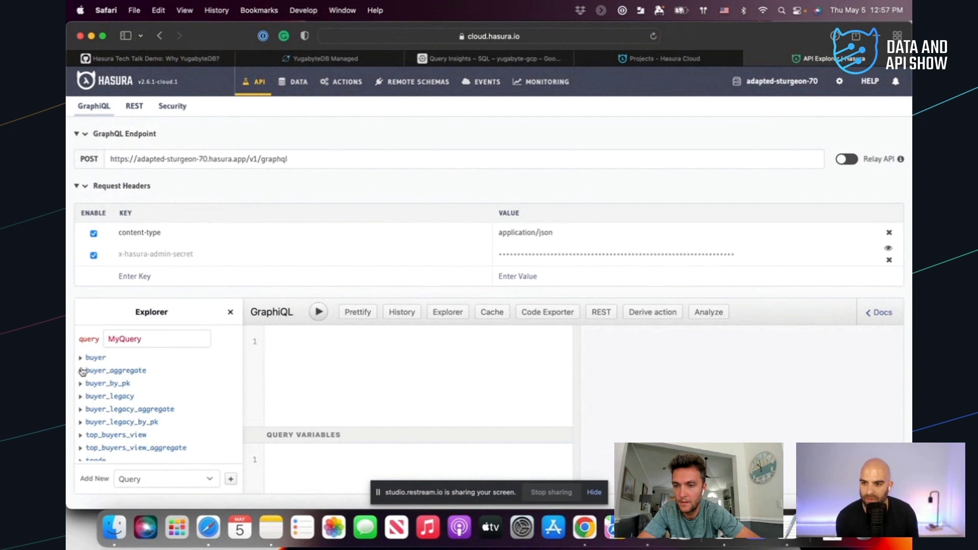
Start a query on buyer and filter it where id equals 1
click(82, 359)
scroll(97, 389, down, 3)
scroll(100, 389, up, 2)
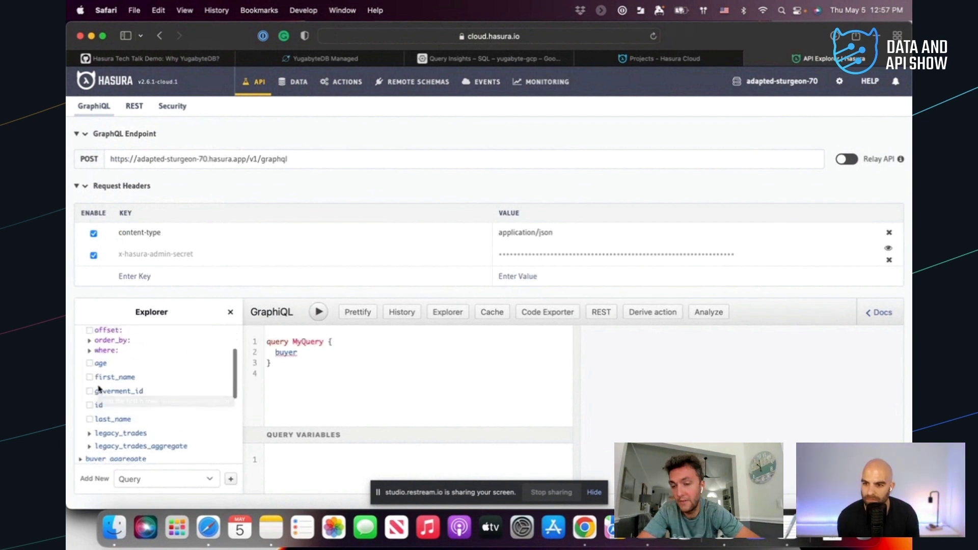
scroll(207, 400, up, 2)
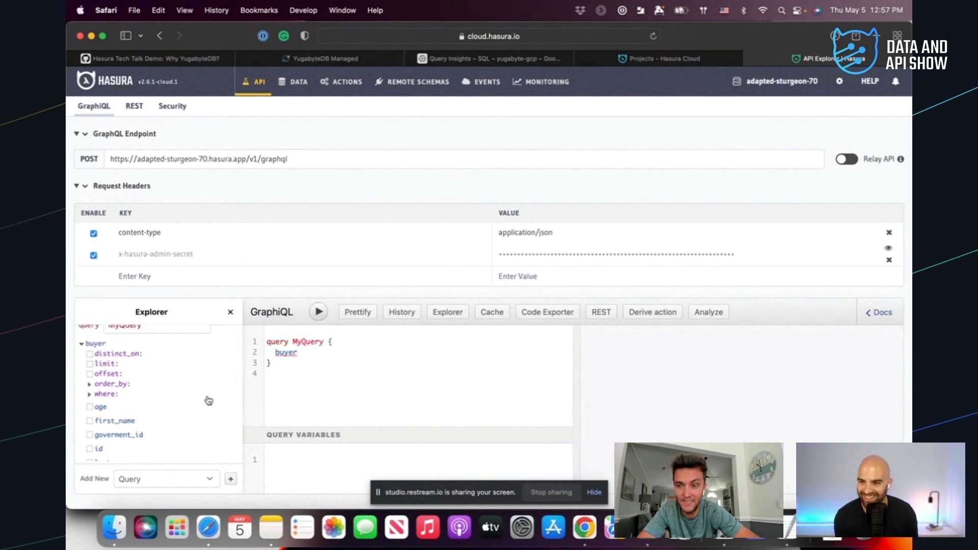
scroll(184, 403, down, 1)
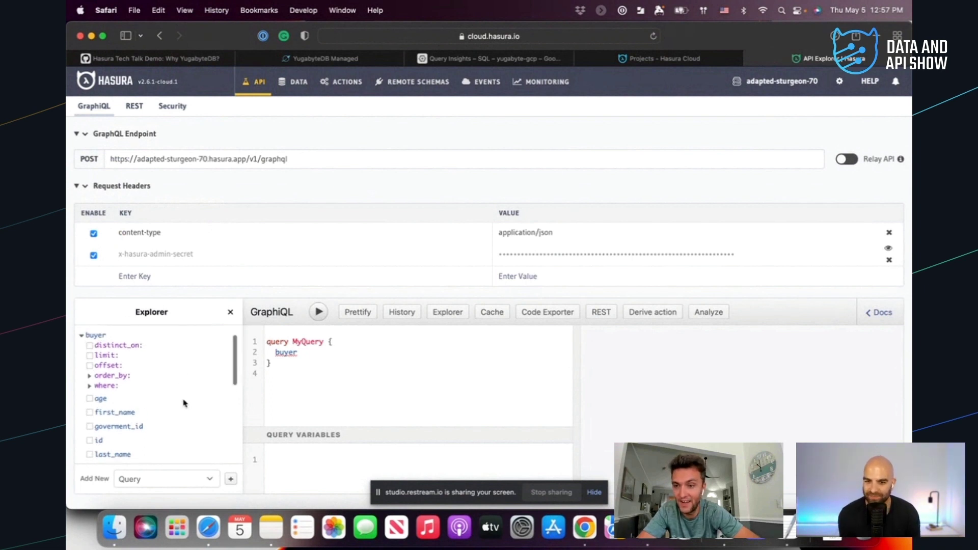
click(105, 387)
scroll(108, 387, down, 3)
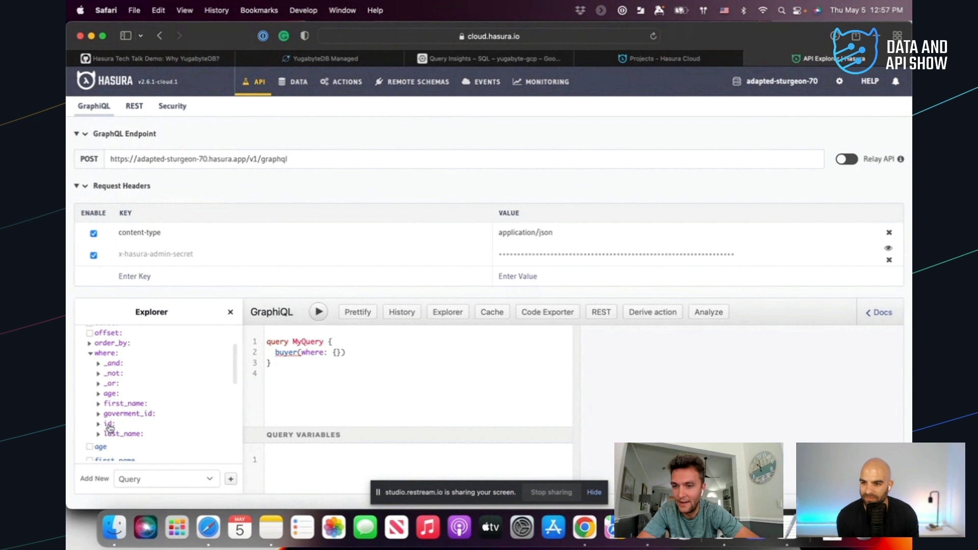
click(106, 425)
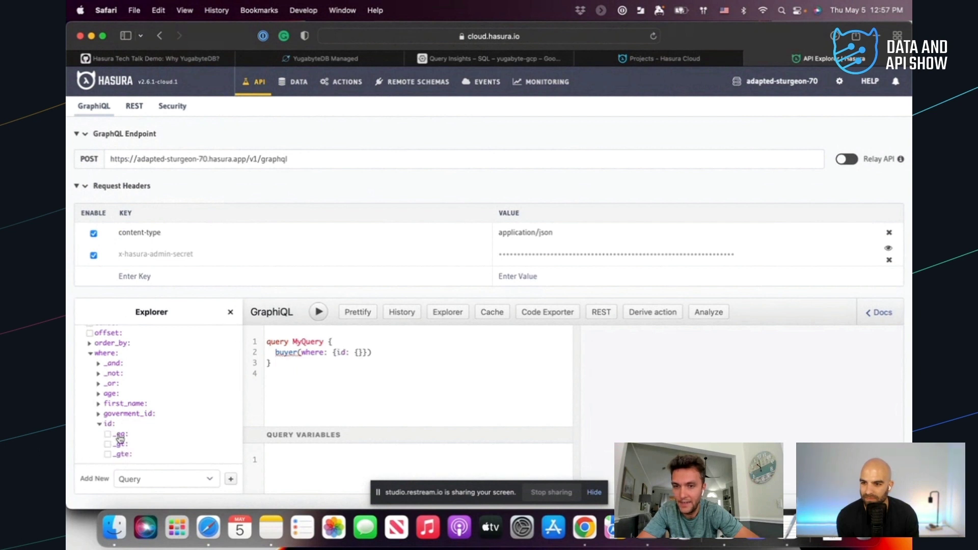
click(108, 438)
double_click(385, 351)
text(1)
Add legacy_trades_aggregate to the buyer query, with the aggregate's count and the sum of bid_price
scroll(187, 380, down, 5)
scroll(186, 380, down, 6)
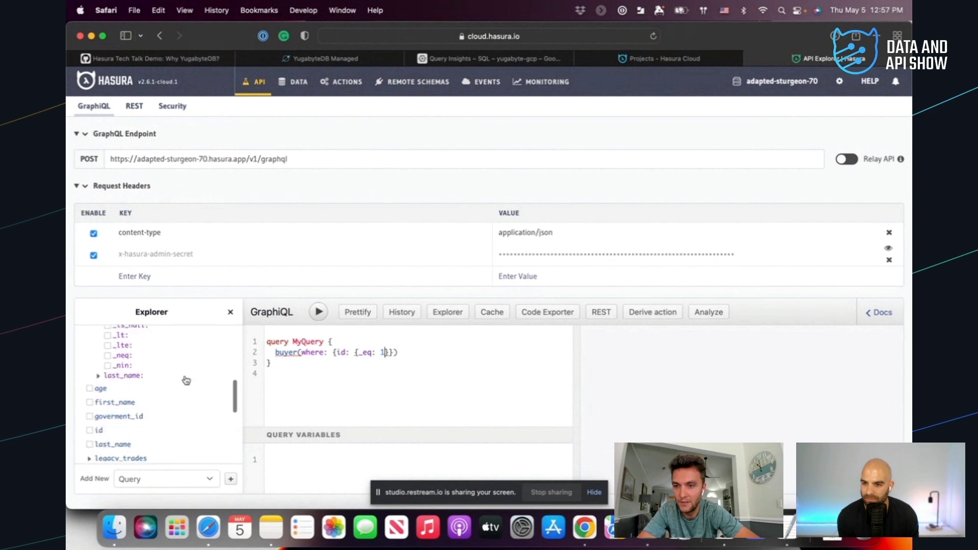
click(141, 414)
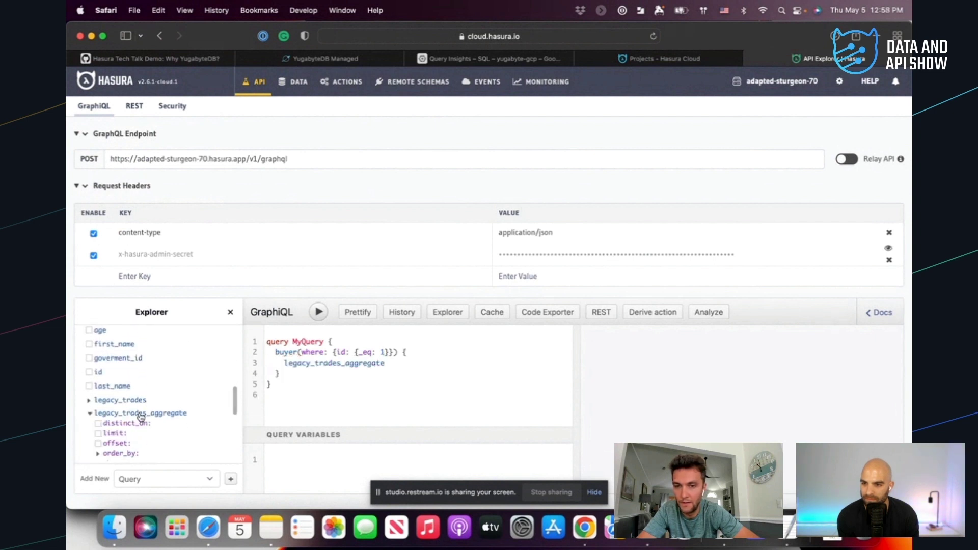
scroll(145, 424, down, 3)
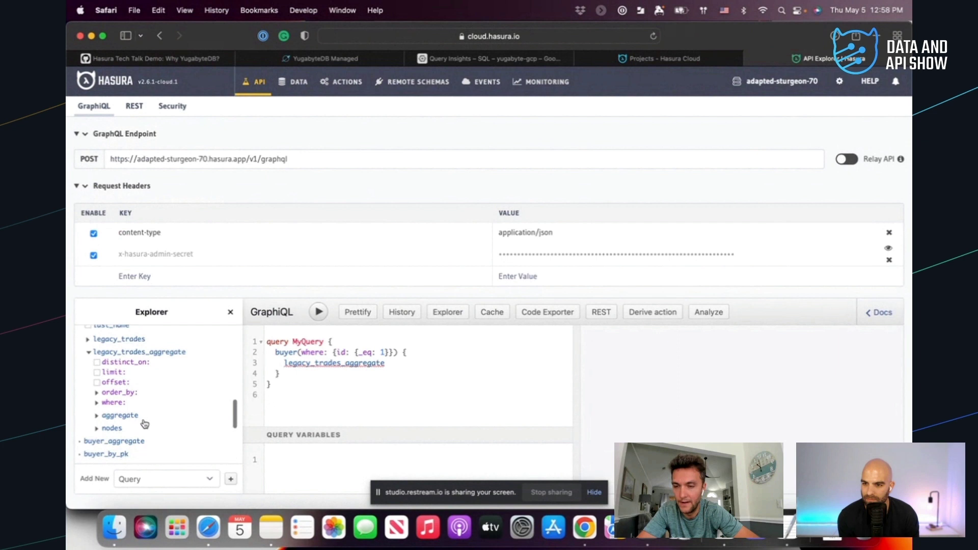
click(98, 416)
click(111, 443)
scroll(110, 445, down, 4)
click(108, 451)
scroll(117, 438, down, 2)
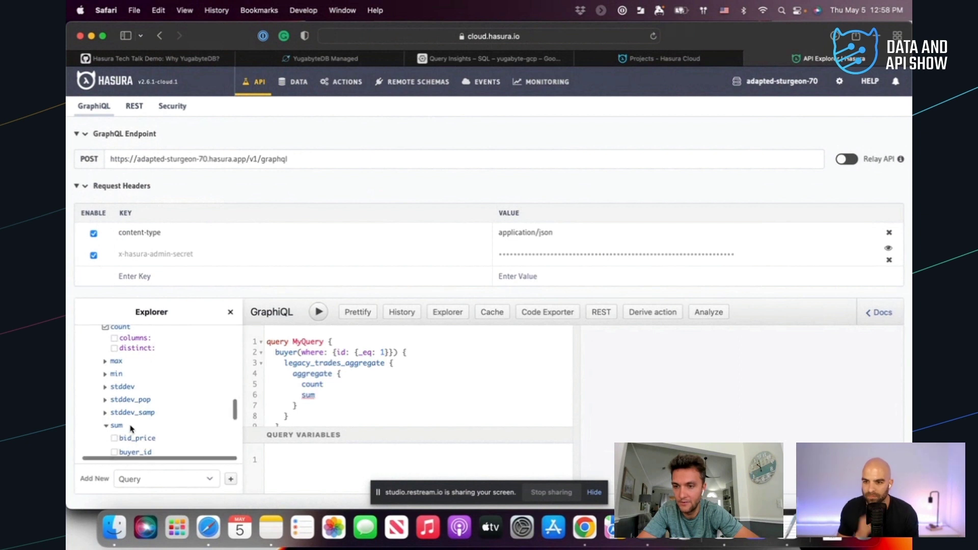
scroll(132, 423, down, 5)
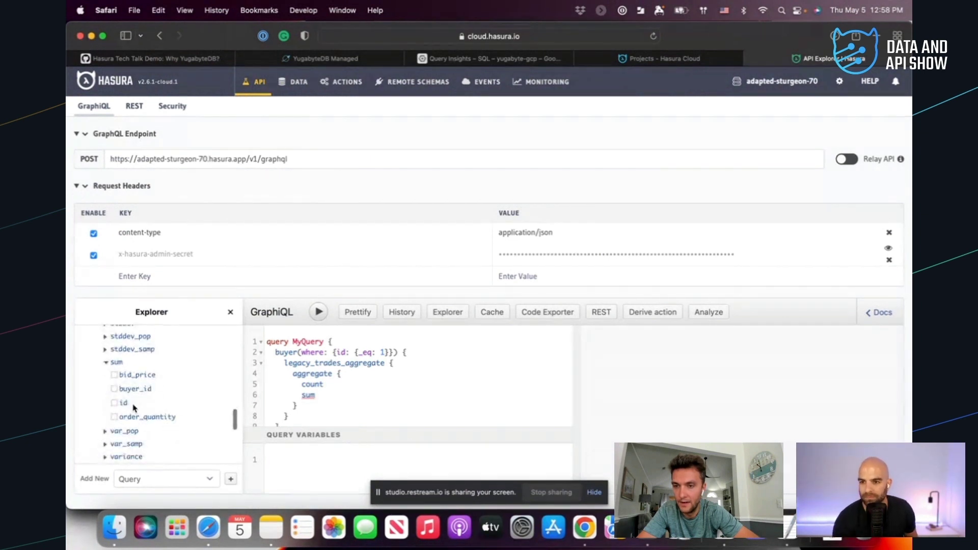
click(115, 376)
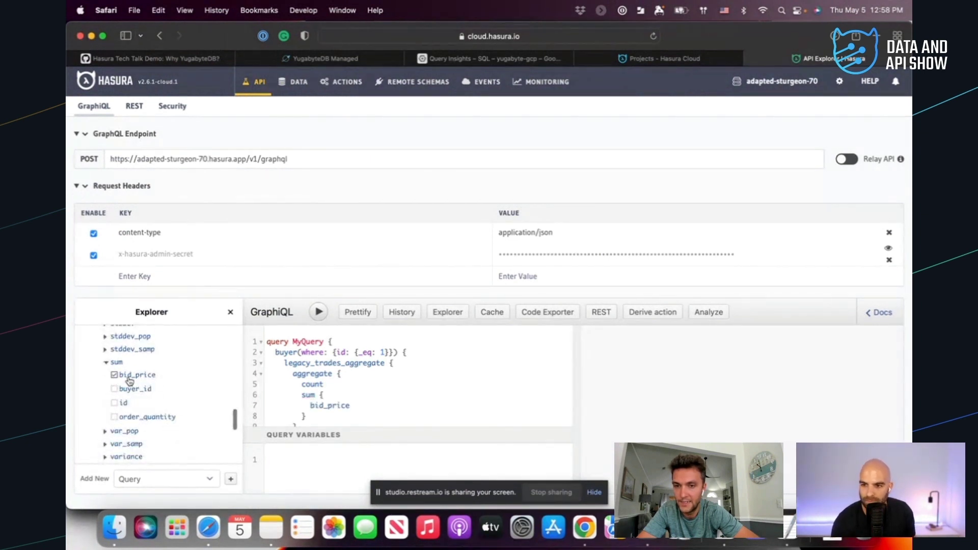
Look through the explorer's buyer fields and root queries for an aggregate of the new trade table
scroll(142, 379, down, 4)
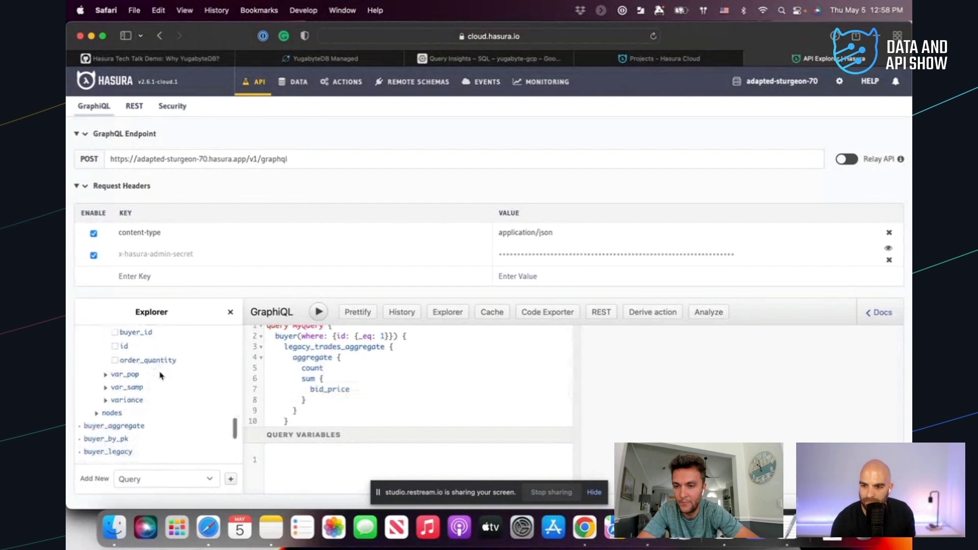
scroll(105, 394, down, 1)
scroll(106, 404, up, 10)
scroll(105, 405, down, 8)
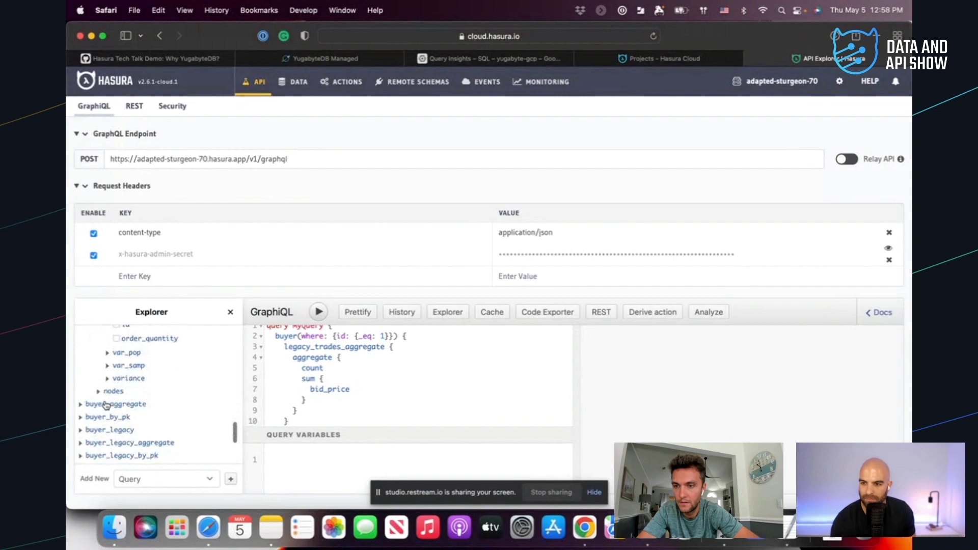
scroll(105, 405, up, 5)
scroll(106, 404, up, 1)
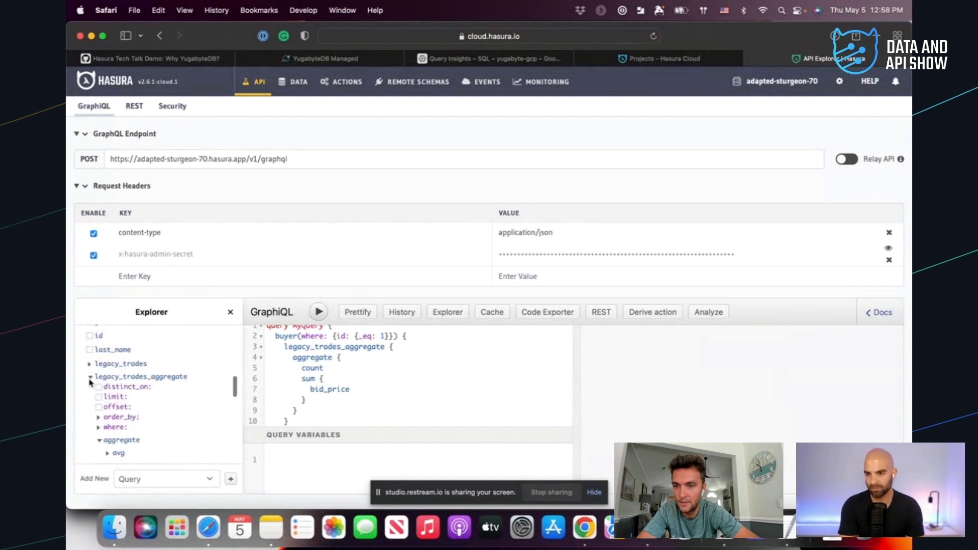
scroll(90, 383, down, 5)
scroll(90, 383, up, 5)
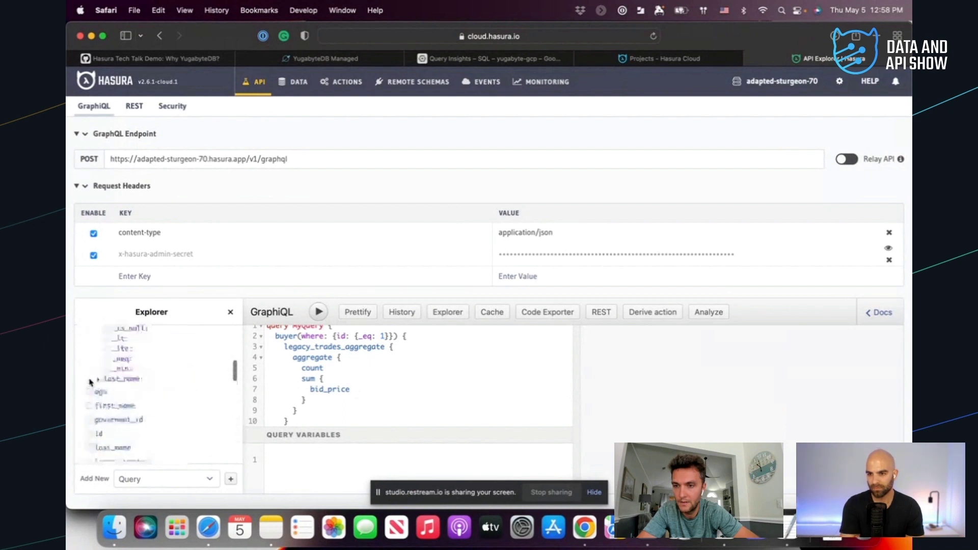
scroll(90, 382, down, 5)
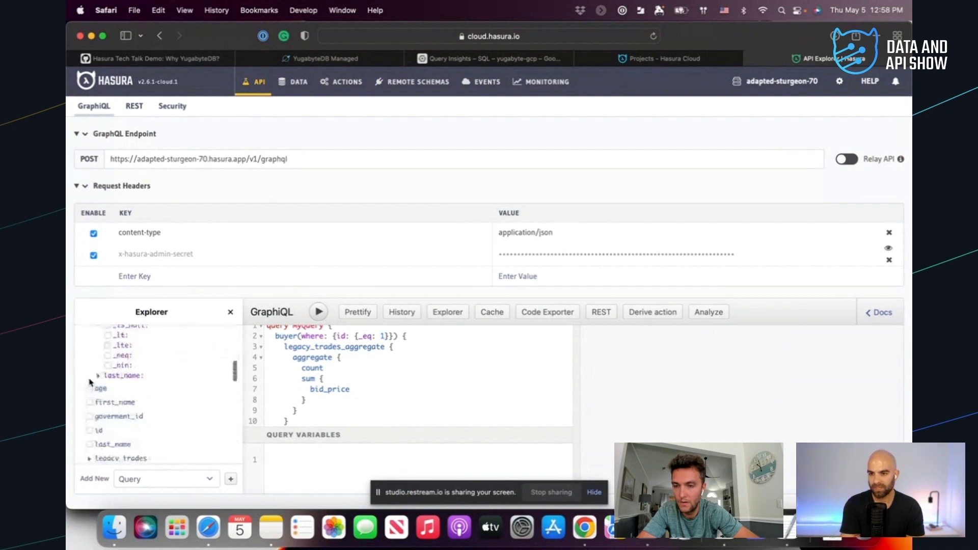
scroll(89, 381, down, 2)
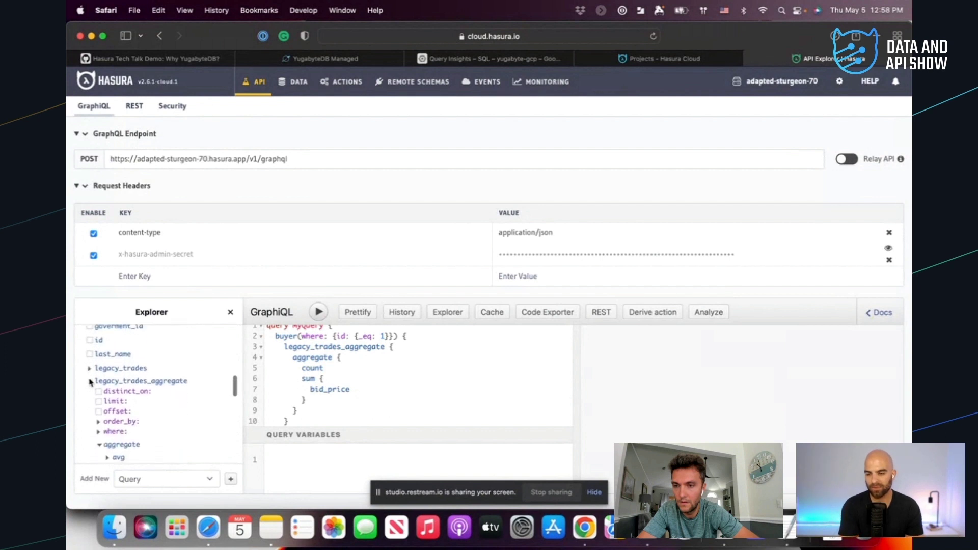
scroll(90, 383, down, 8)
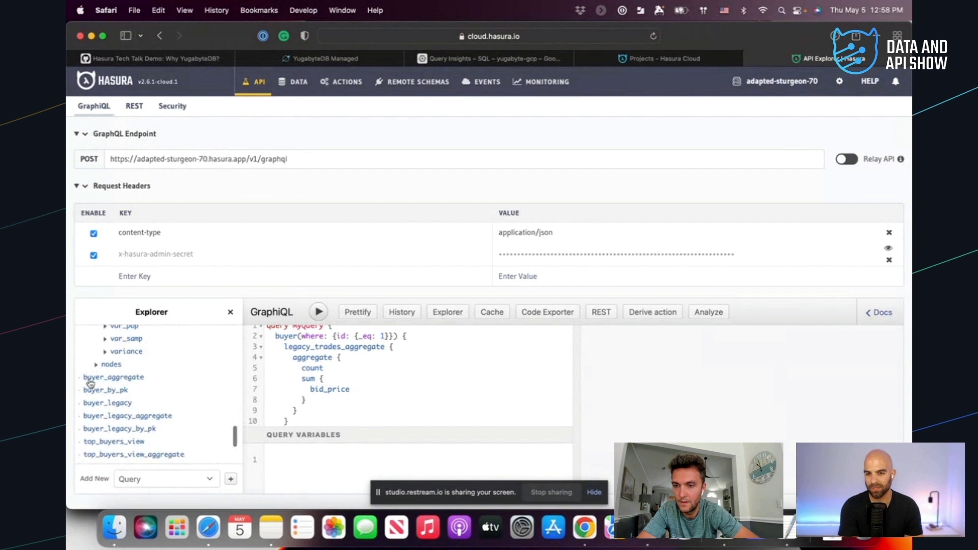
scroll(90, 383, down, 2)
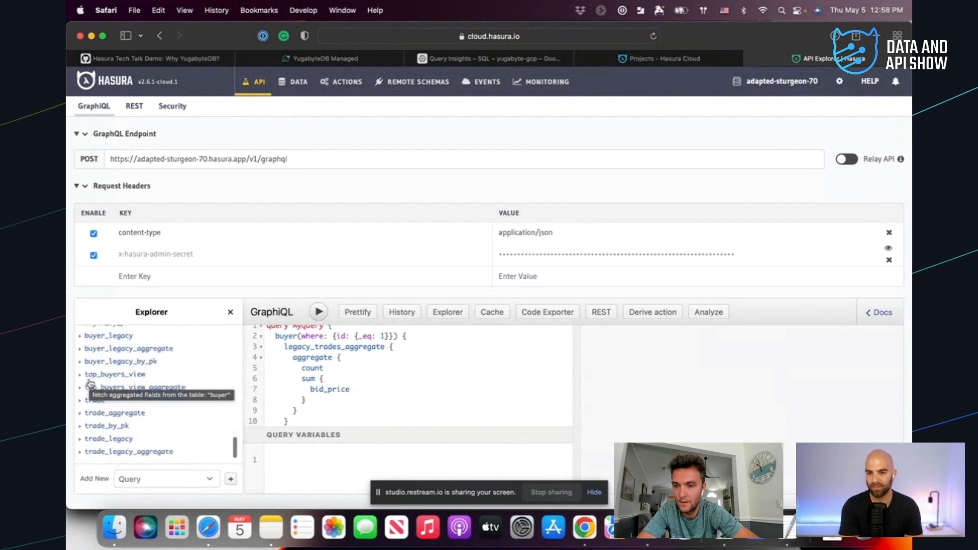
scroll(90, 383, up, 5)
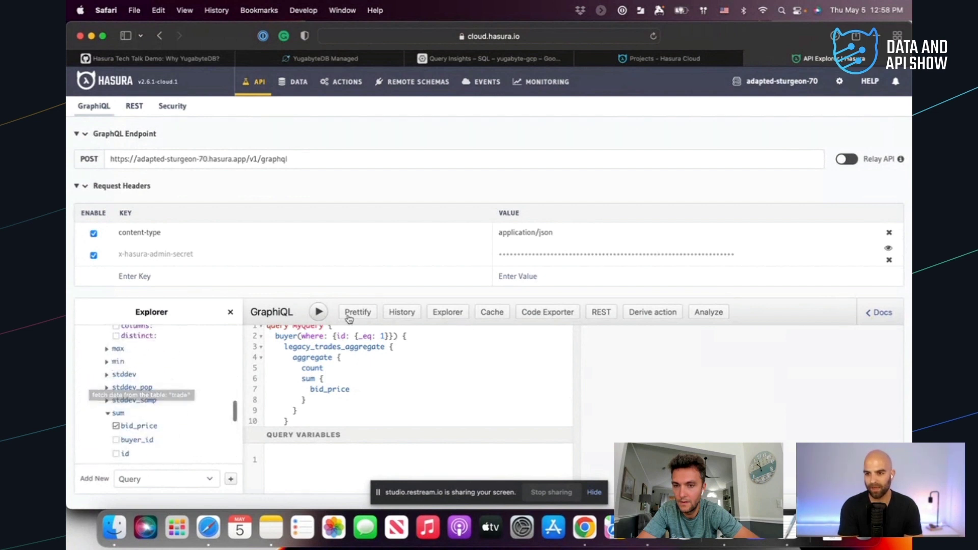
Run the buyer query on the legacy trades aggregate and return to the start of the explorer's field list
click(319, 312)
scroll(179, 397, up, 6)
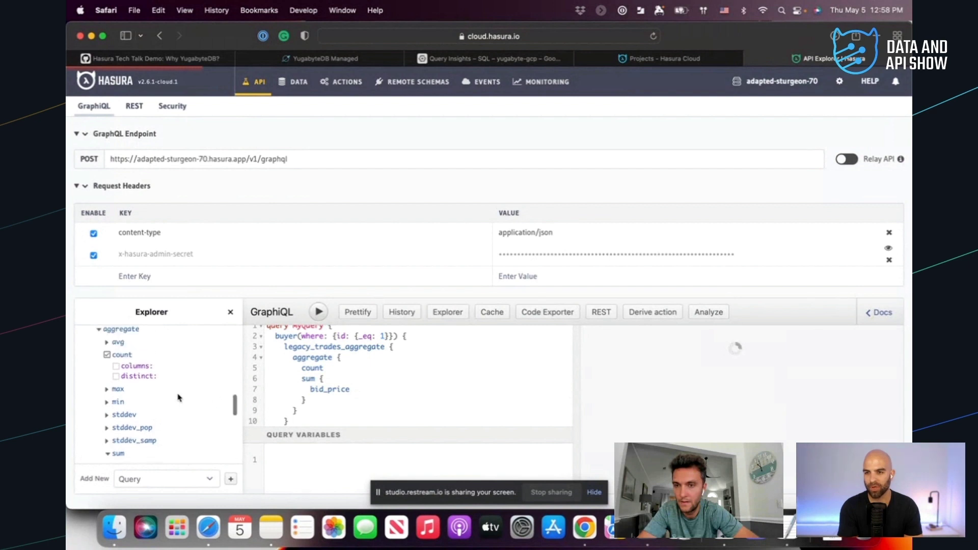
scroll(179, 397, up, 5)
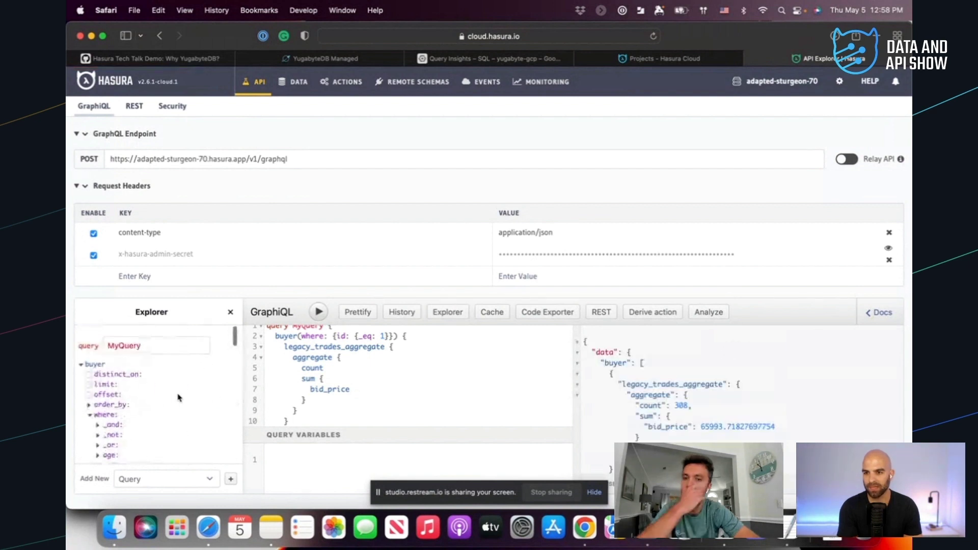
Track both untracked foreign-key relationships between buyer and trade individually in yugabytedb's public schema
click(294, 86)
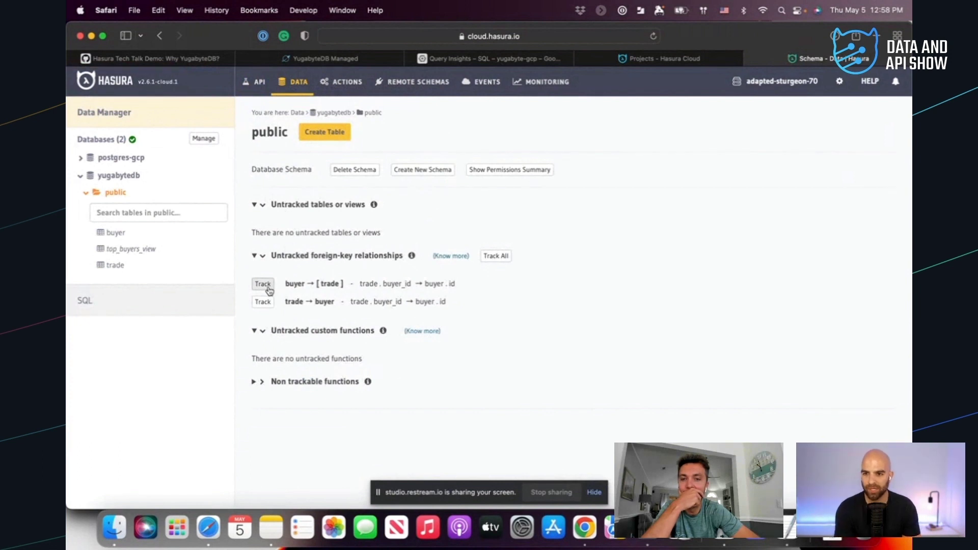
click(497, 255)
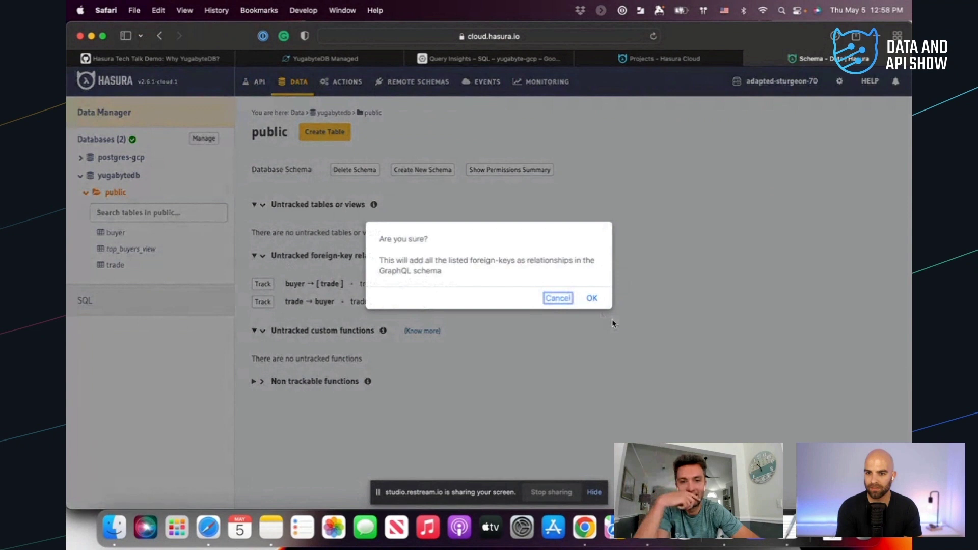
click(557, 298)
click(262, 302)
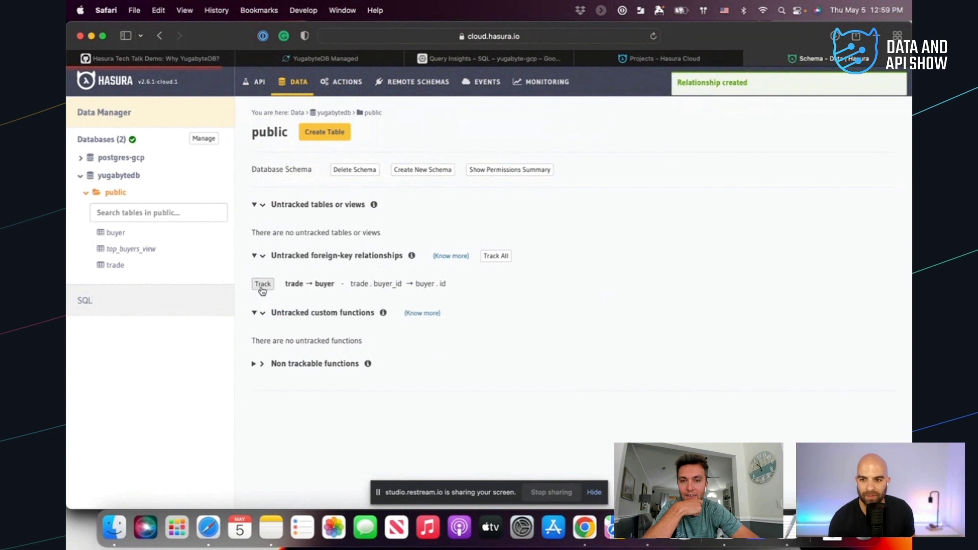
click(262, 285)
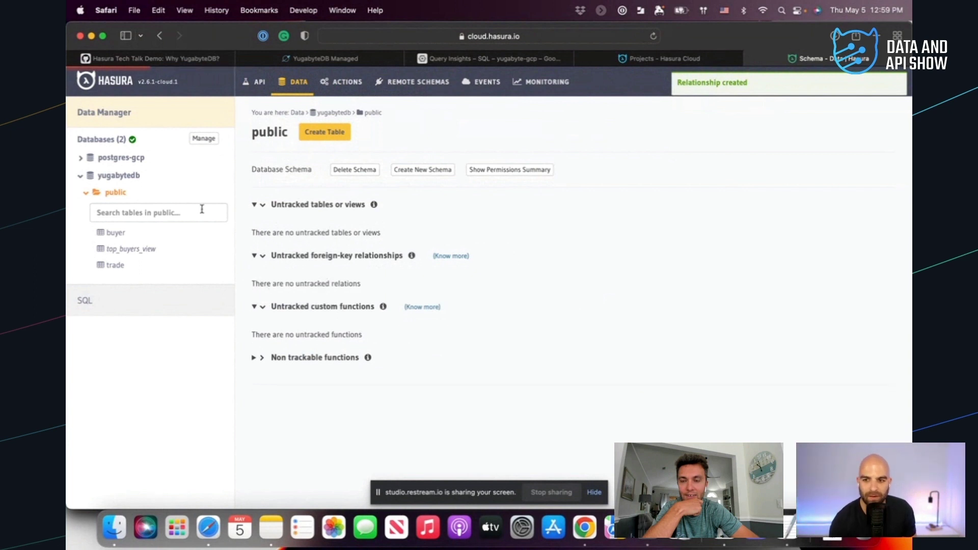
Return to the GraphiQL explorer and add trades_aggregate to the buyer query
click(255, 82)
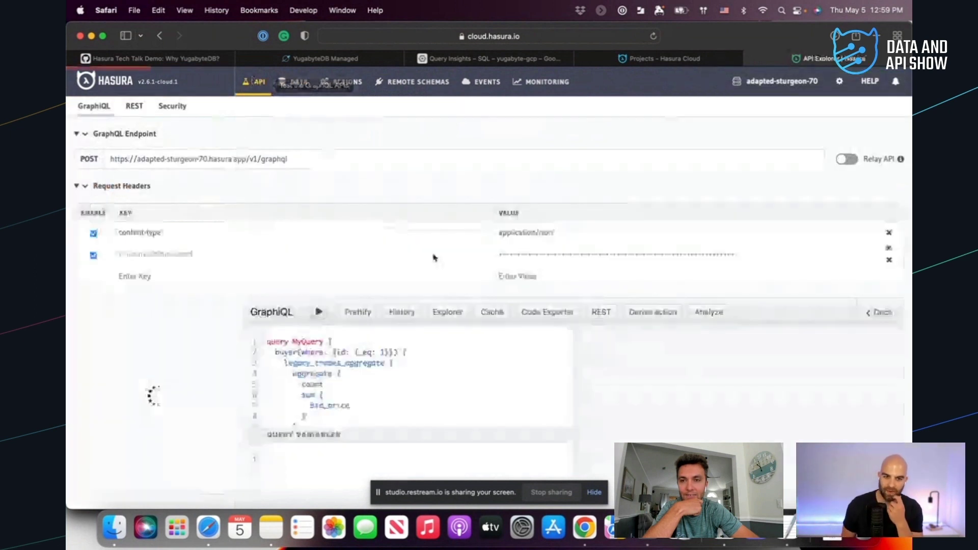
scroll(122, 387, down, 5)
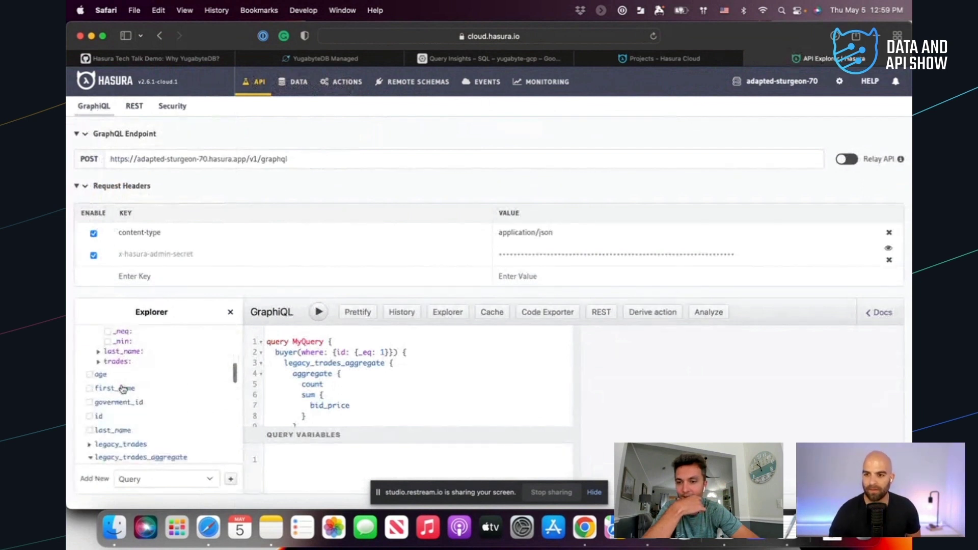
scroll(122, 389, down, 10)
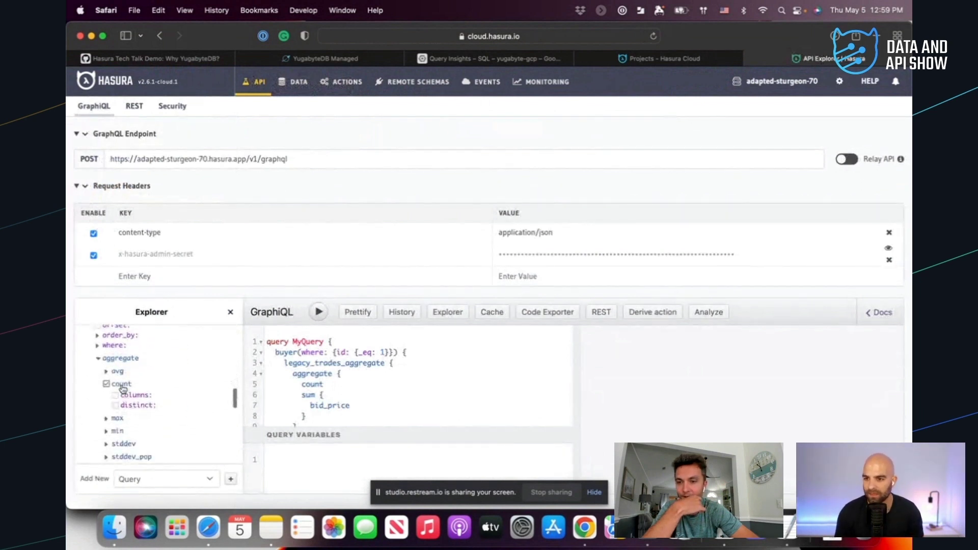
scroll(122, 390, down, 4)
click(97, 441)
scroll(122, 437, down, 4)
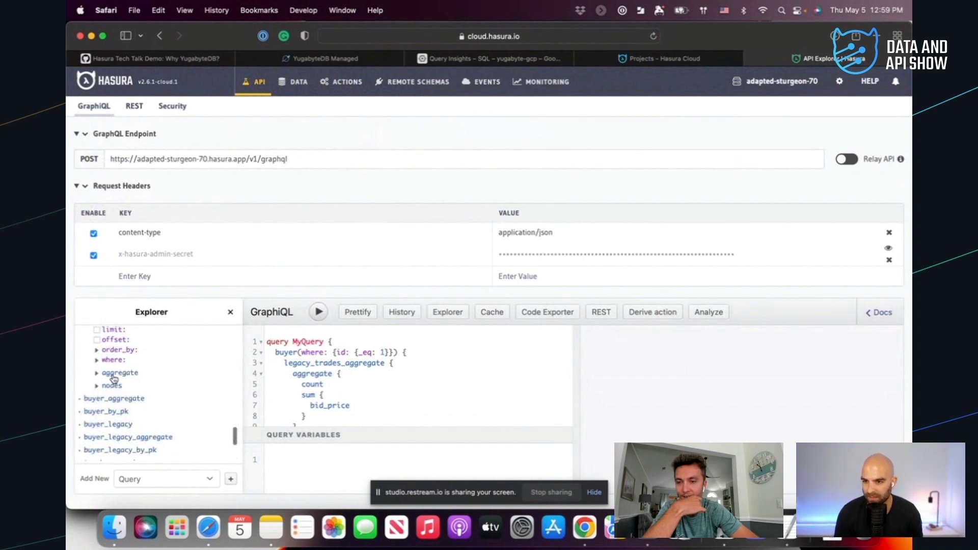
Include the aggregate's count and the sum of bid_price under trades_aggregate
click(113, 375)
scroll(132, 379, down, 5)
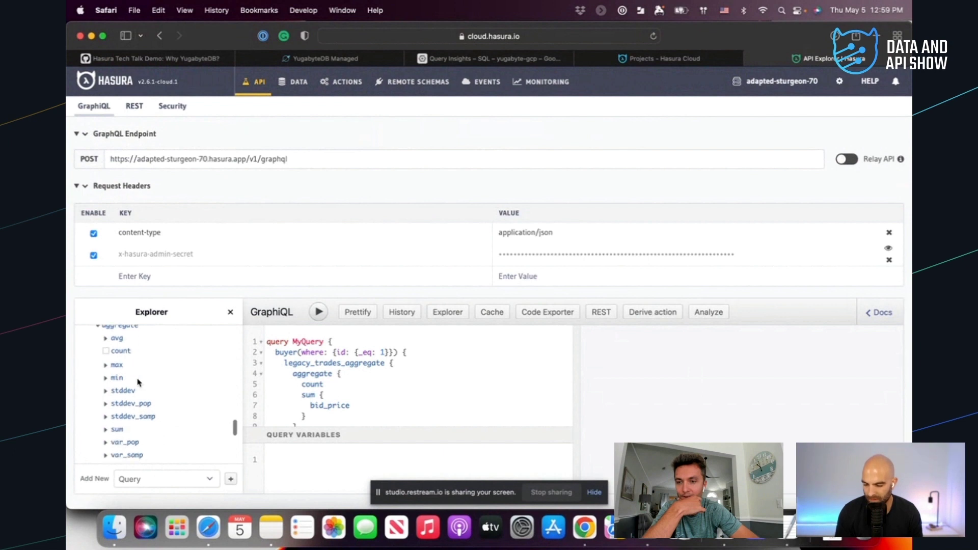
scroll(138, 382, up, 4)
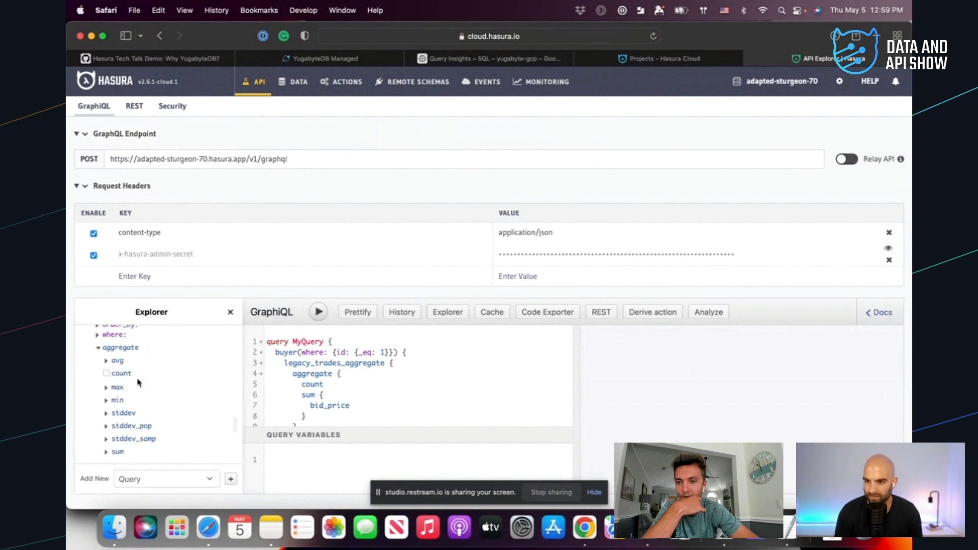
scroll(122, 378, down, 4)
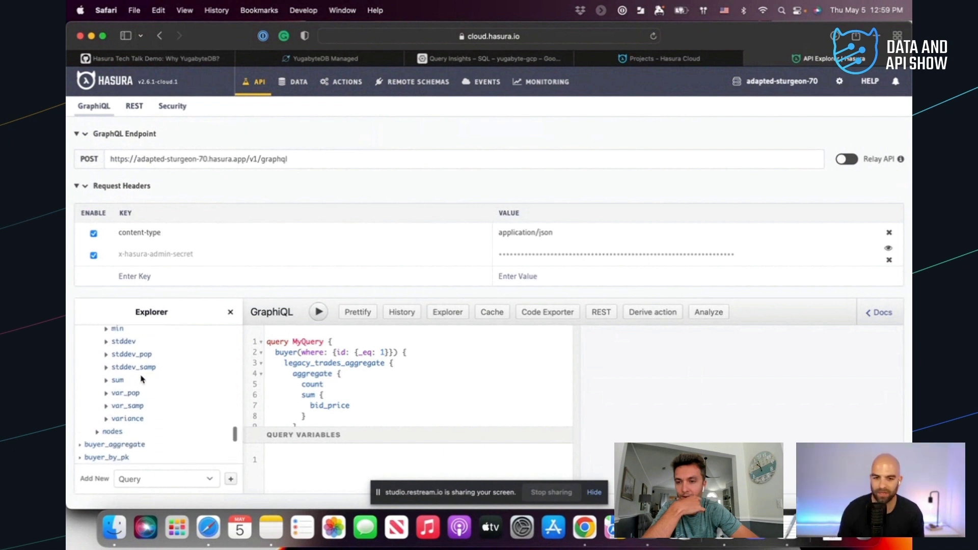
click(117, 381)
scroll(127, 385, down, 2)
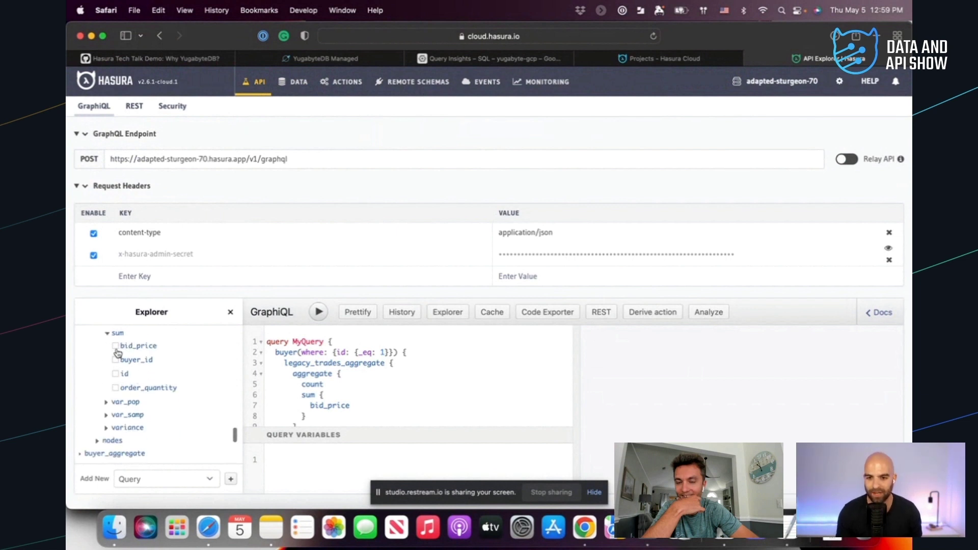
Review the query text and run it for both the legacy and the new trade aggregates
scroll(320, 370, down, 5)
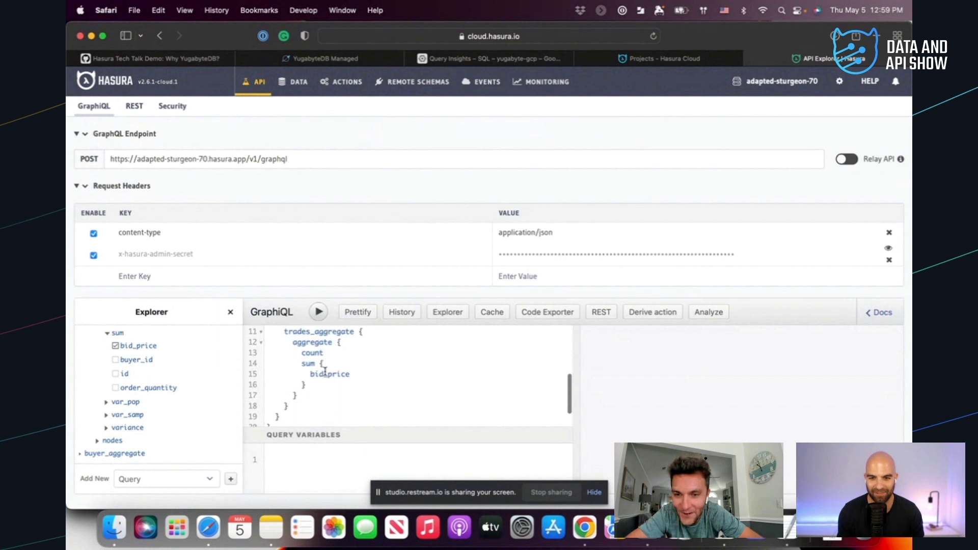
scroll(325, 371, up, 3)
scroll(324, 372, up, 2)
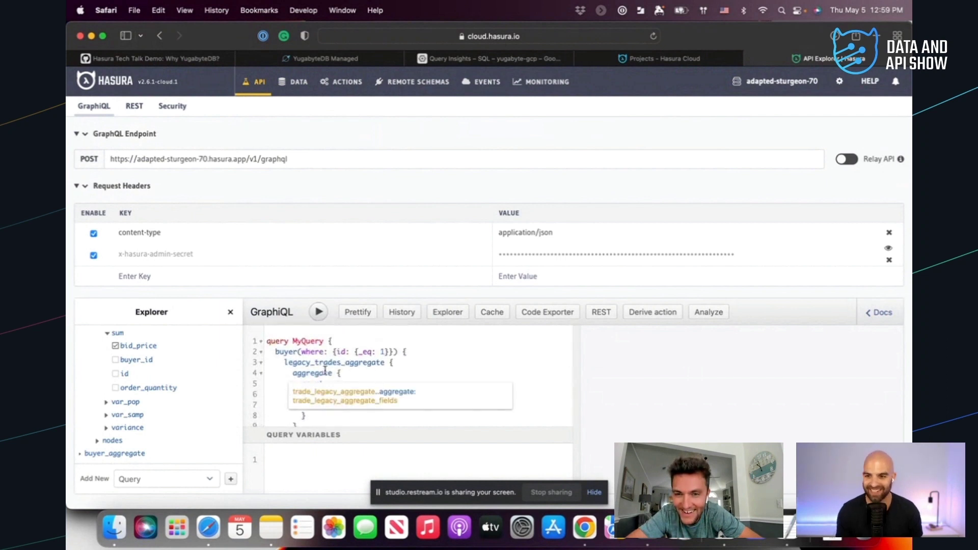
click(317, 314)
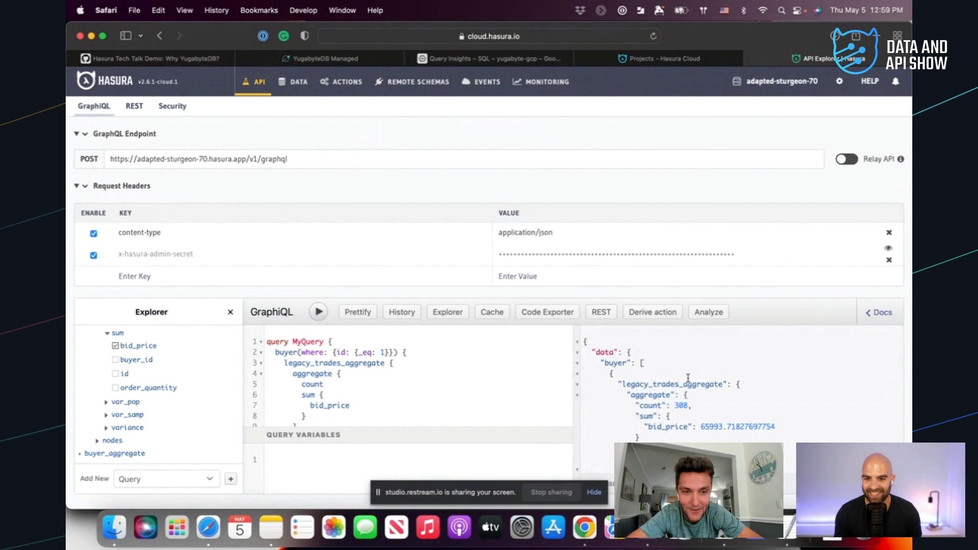
Highlight the legacy_trades_aggregate block in the query to compare it with trades_aggregate
scroll(451, 358, down, 3)
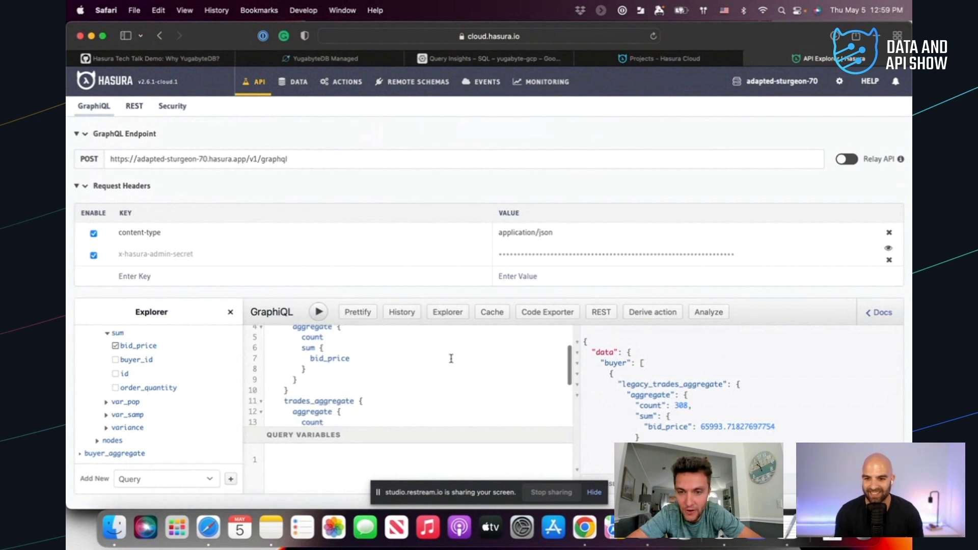
scroll(451, 359, up, 2)
drag(283, 342, 360, 397)
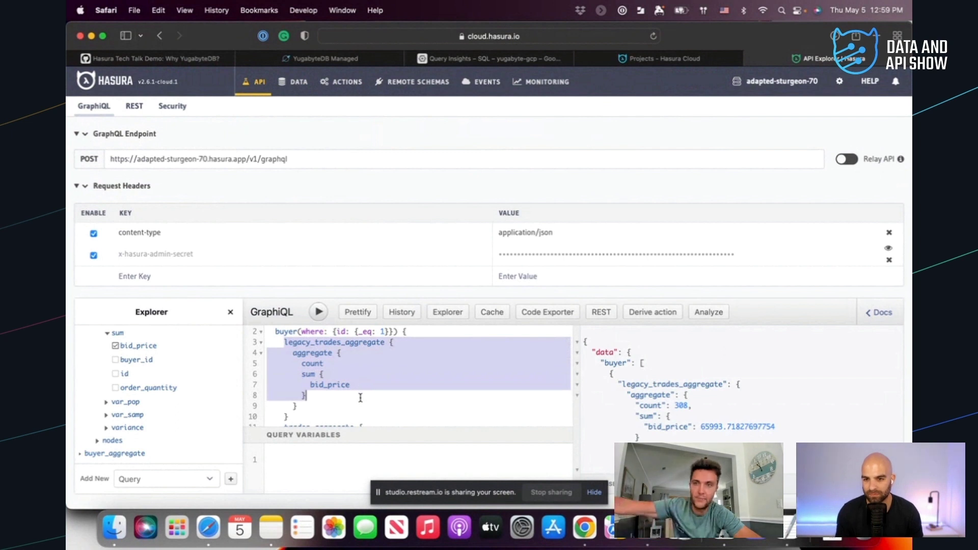